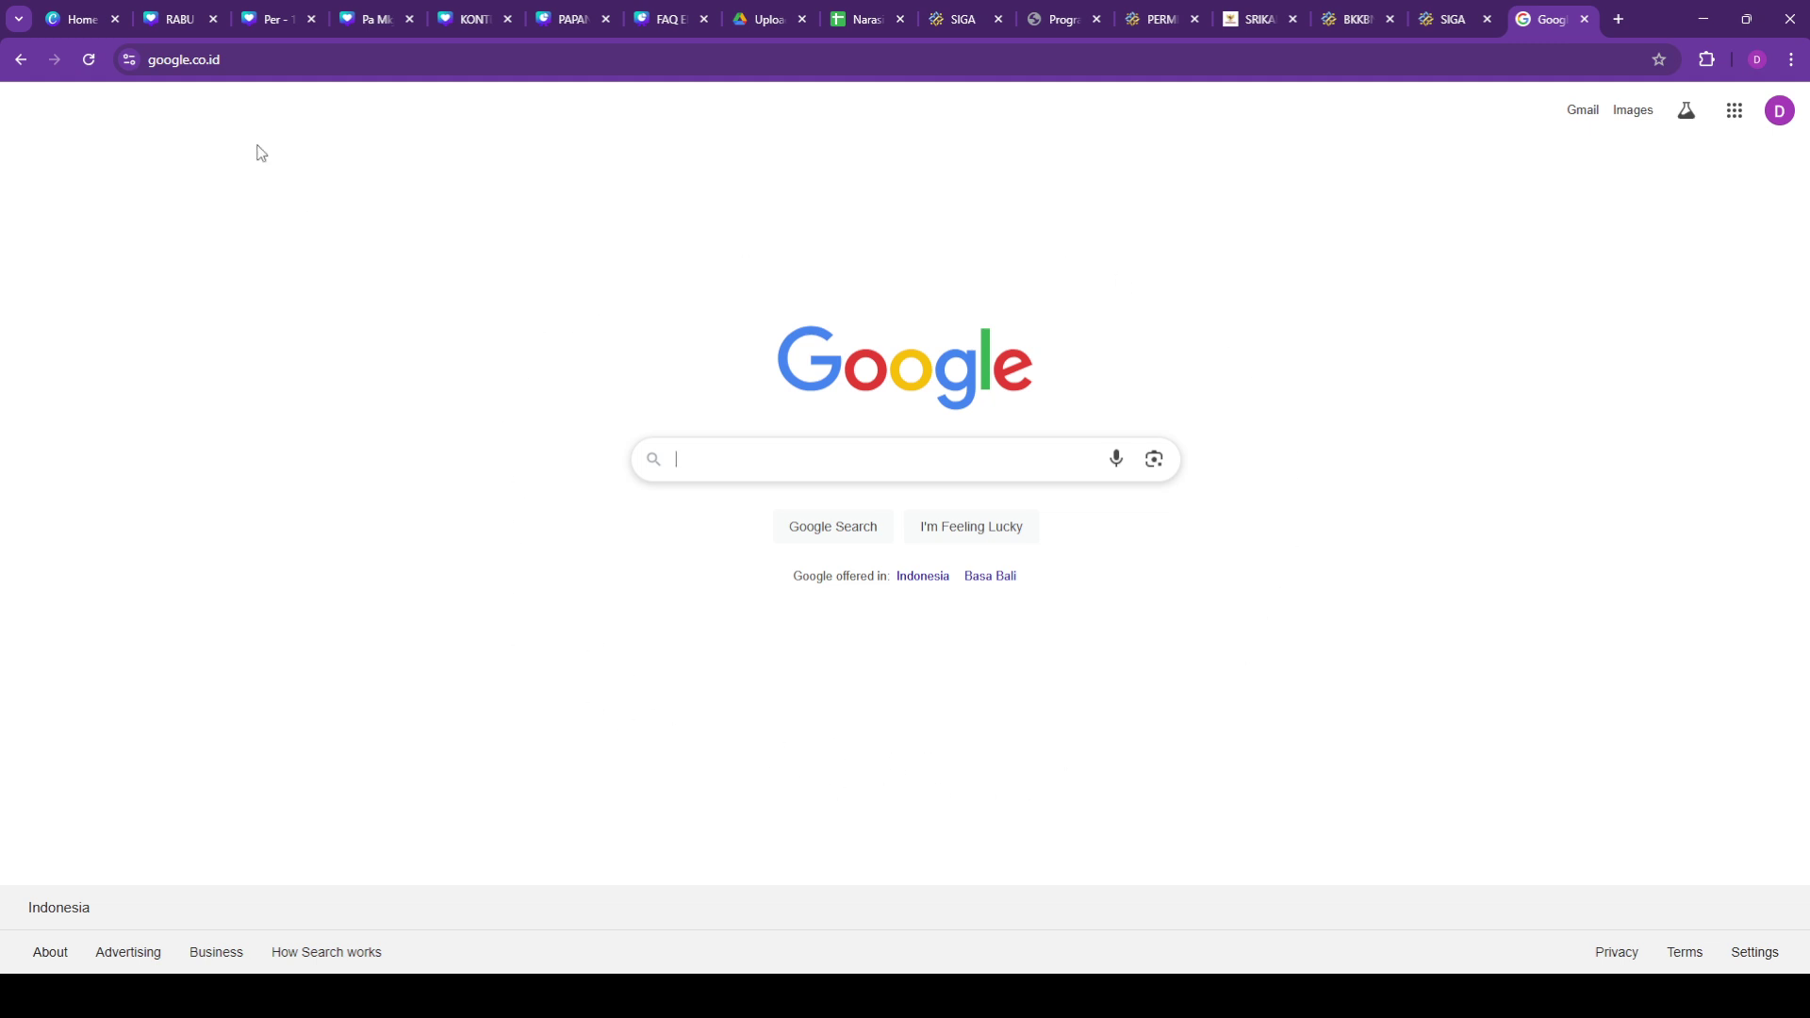
Step: Load peduligenting.kemendukbangga.go.id in Chrome
left_click(255, 62)
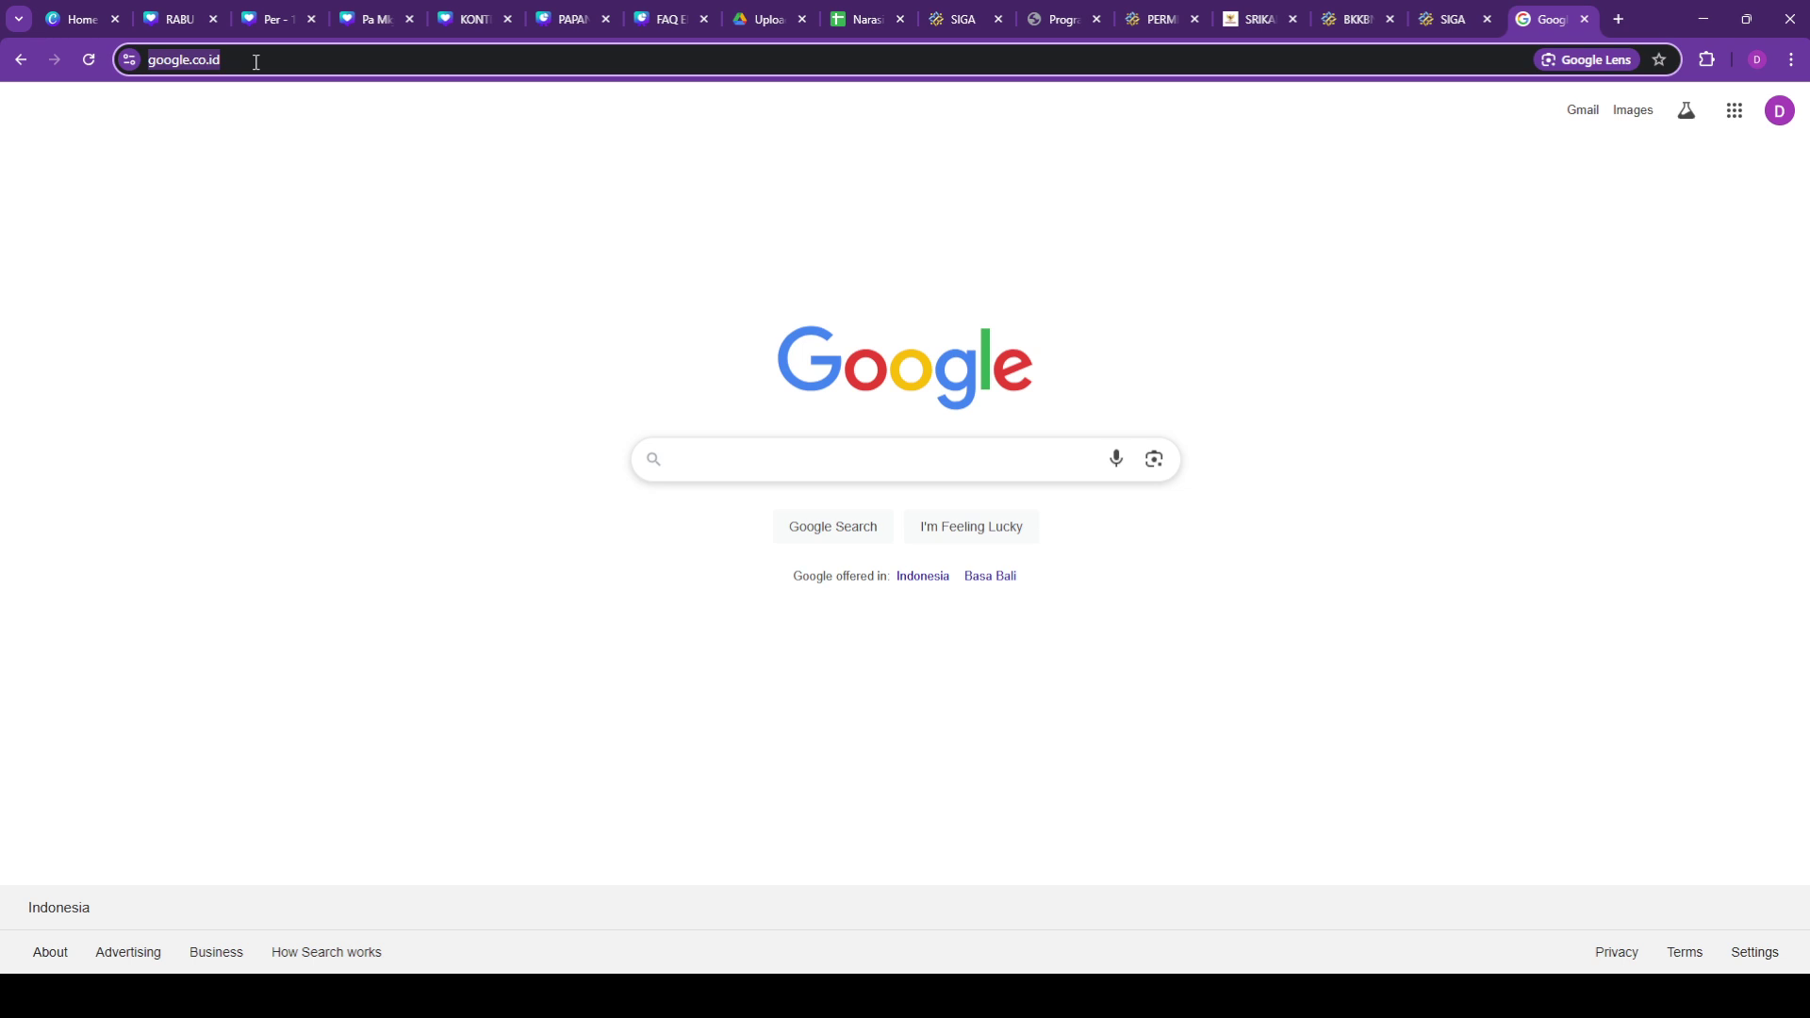
type("ped")
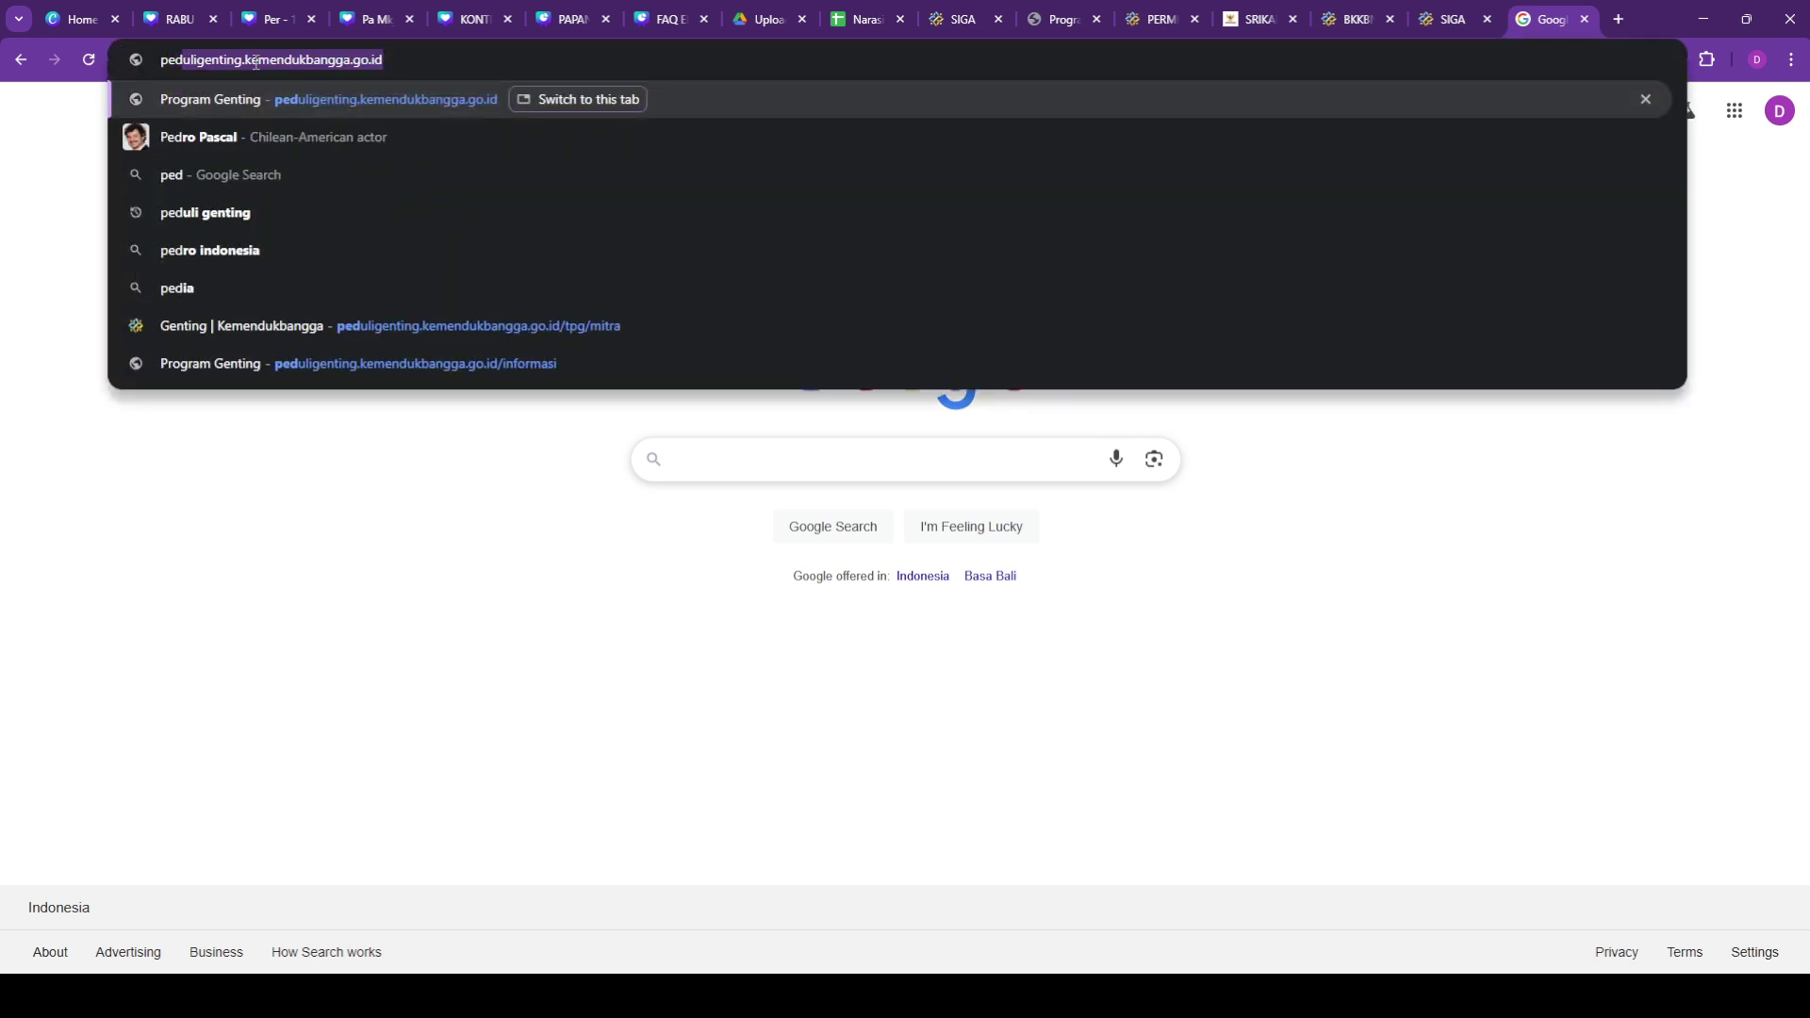
type("ulige")
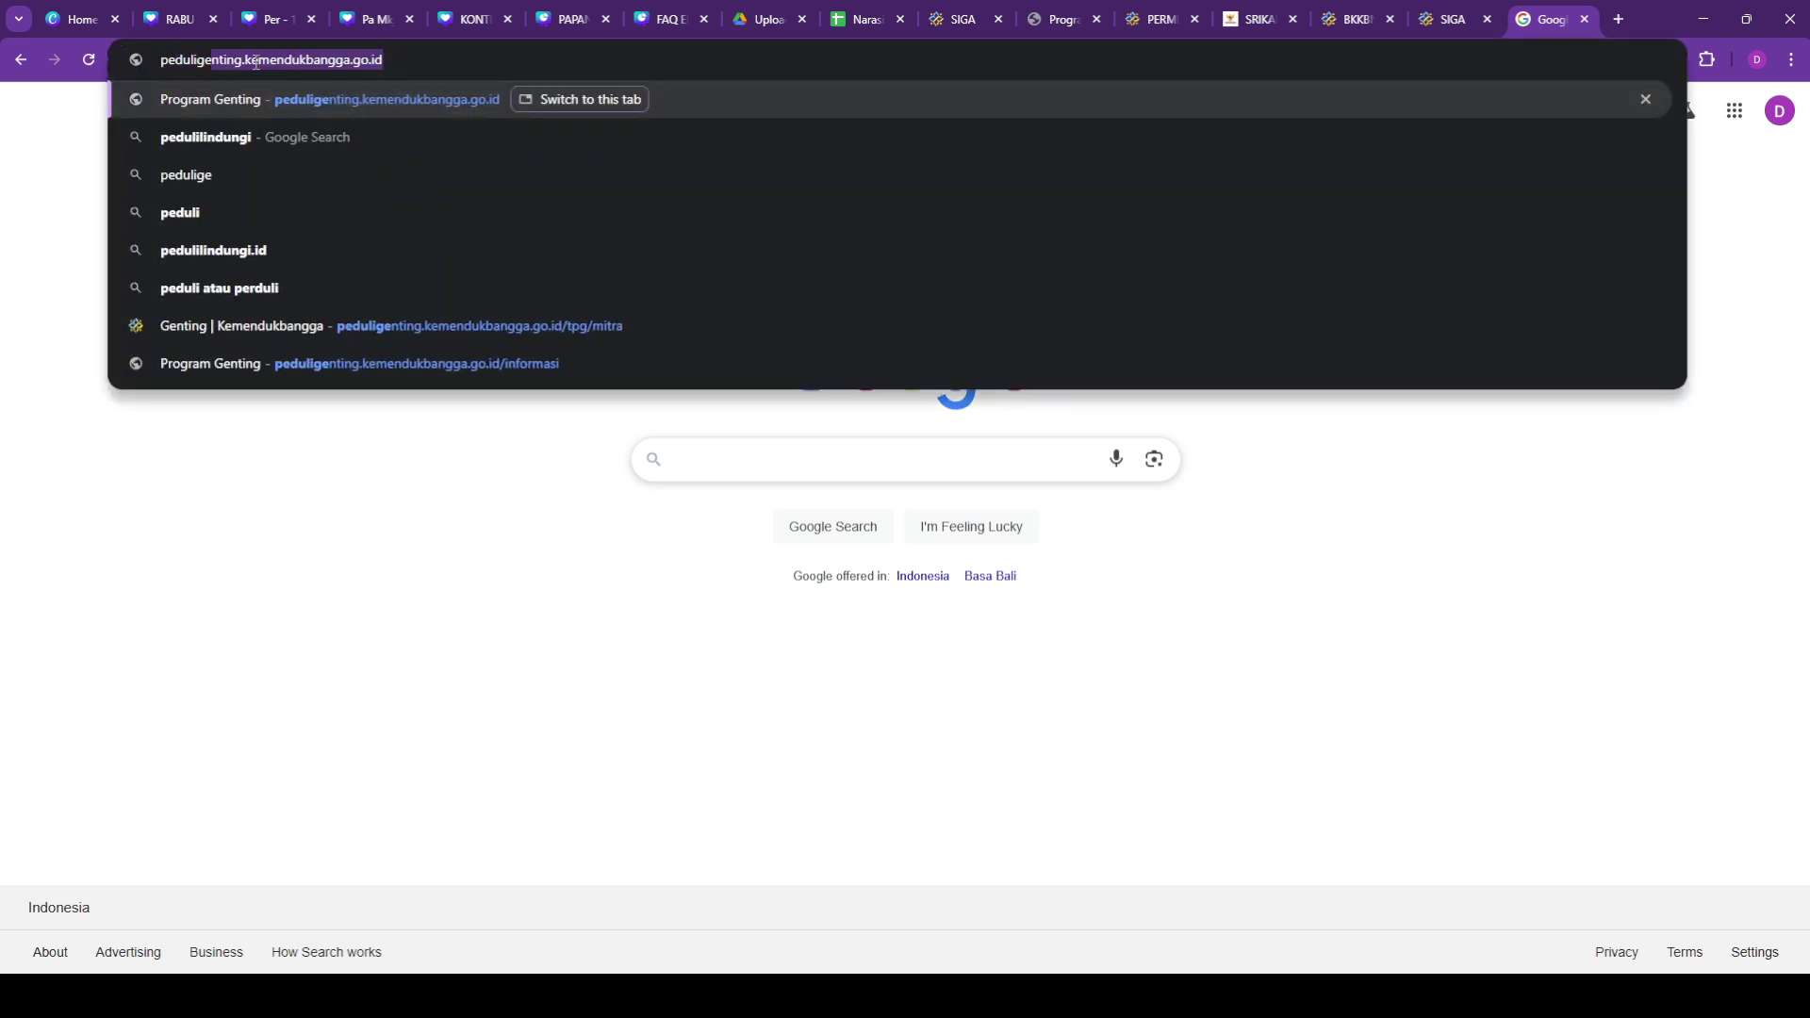
type("nting.kemen")
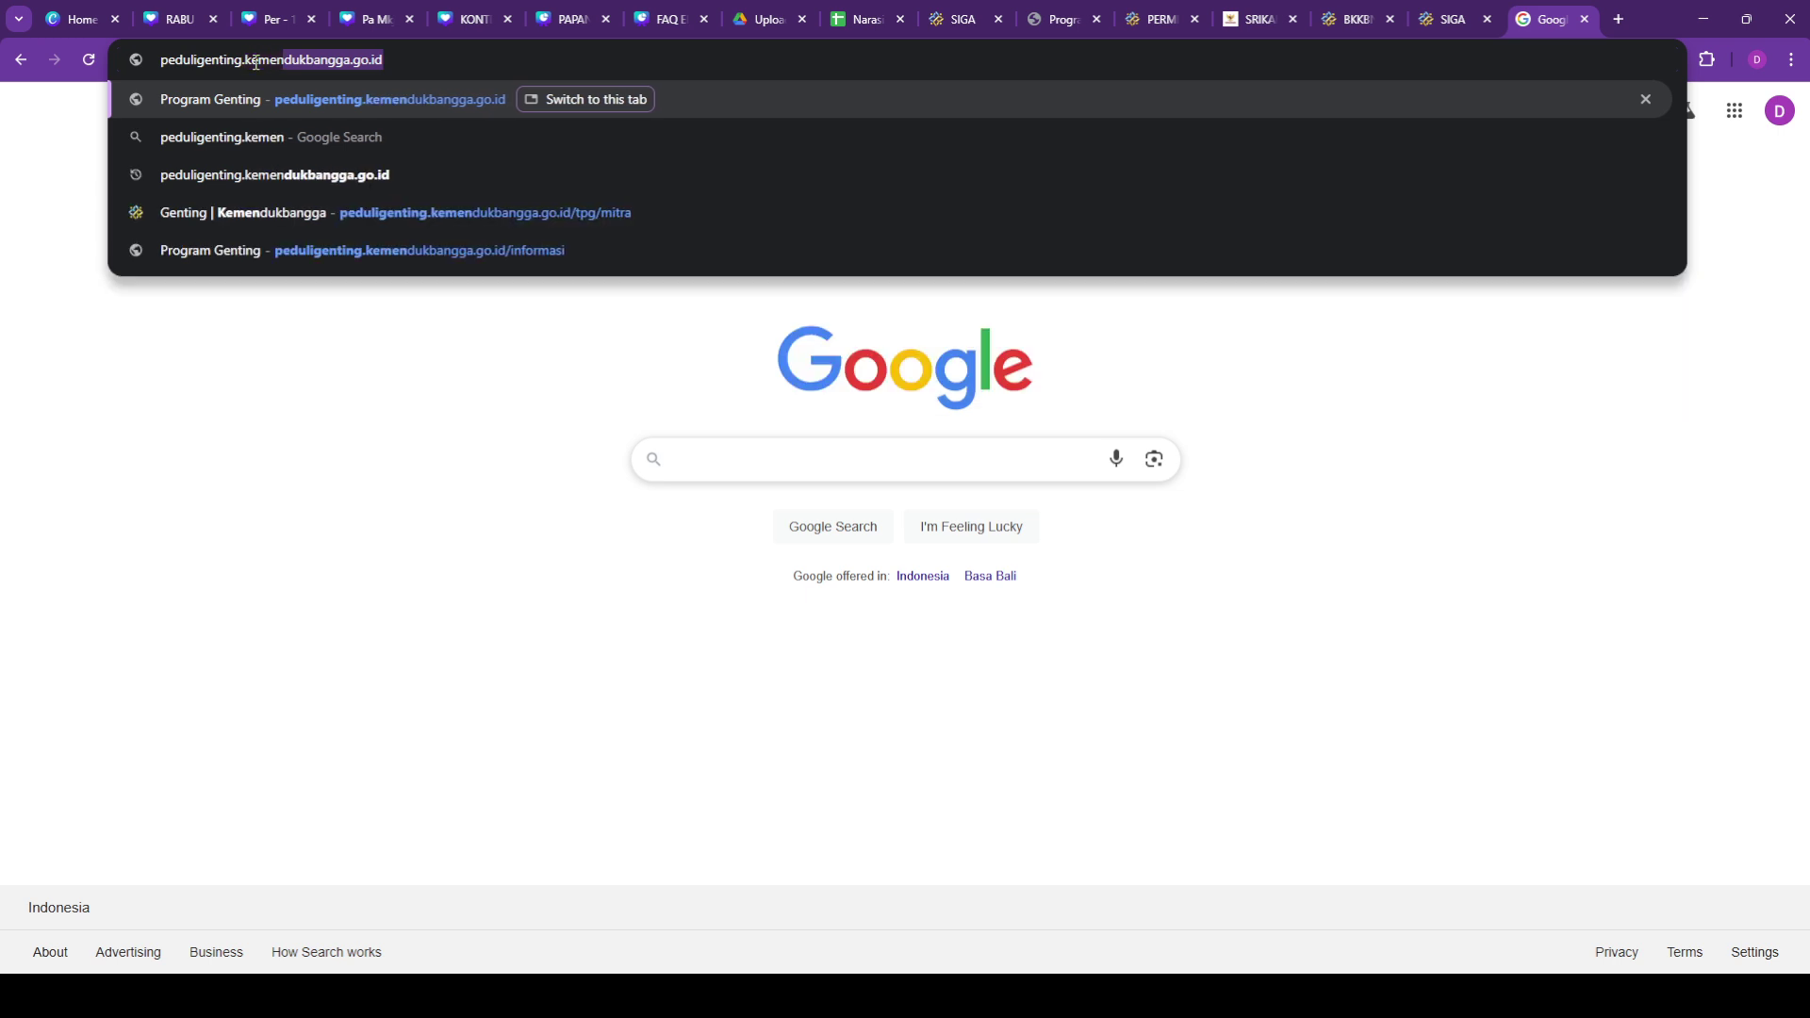
type("dukbangga.")
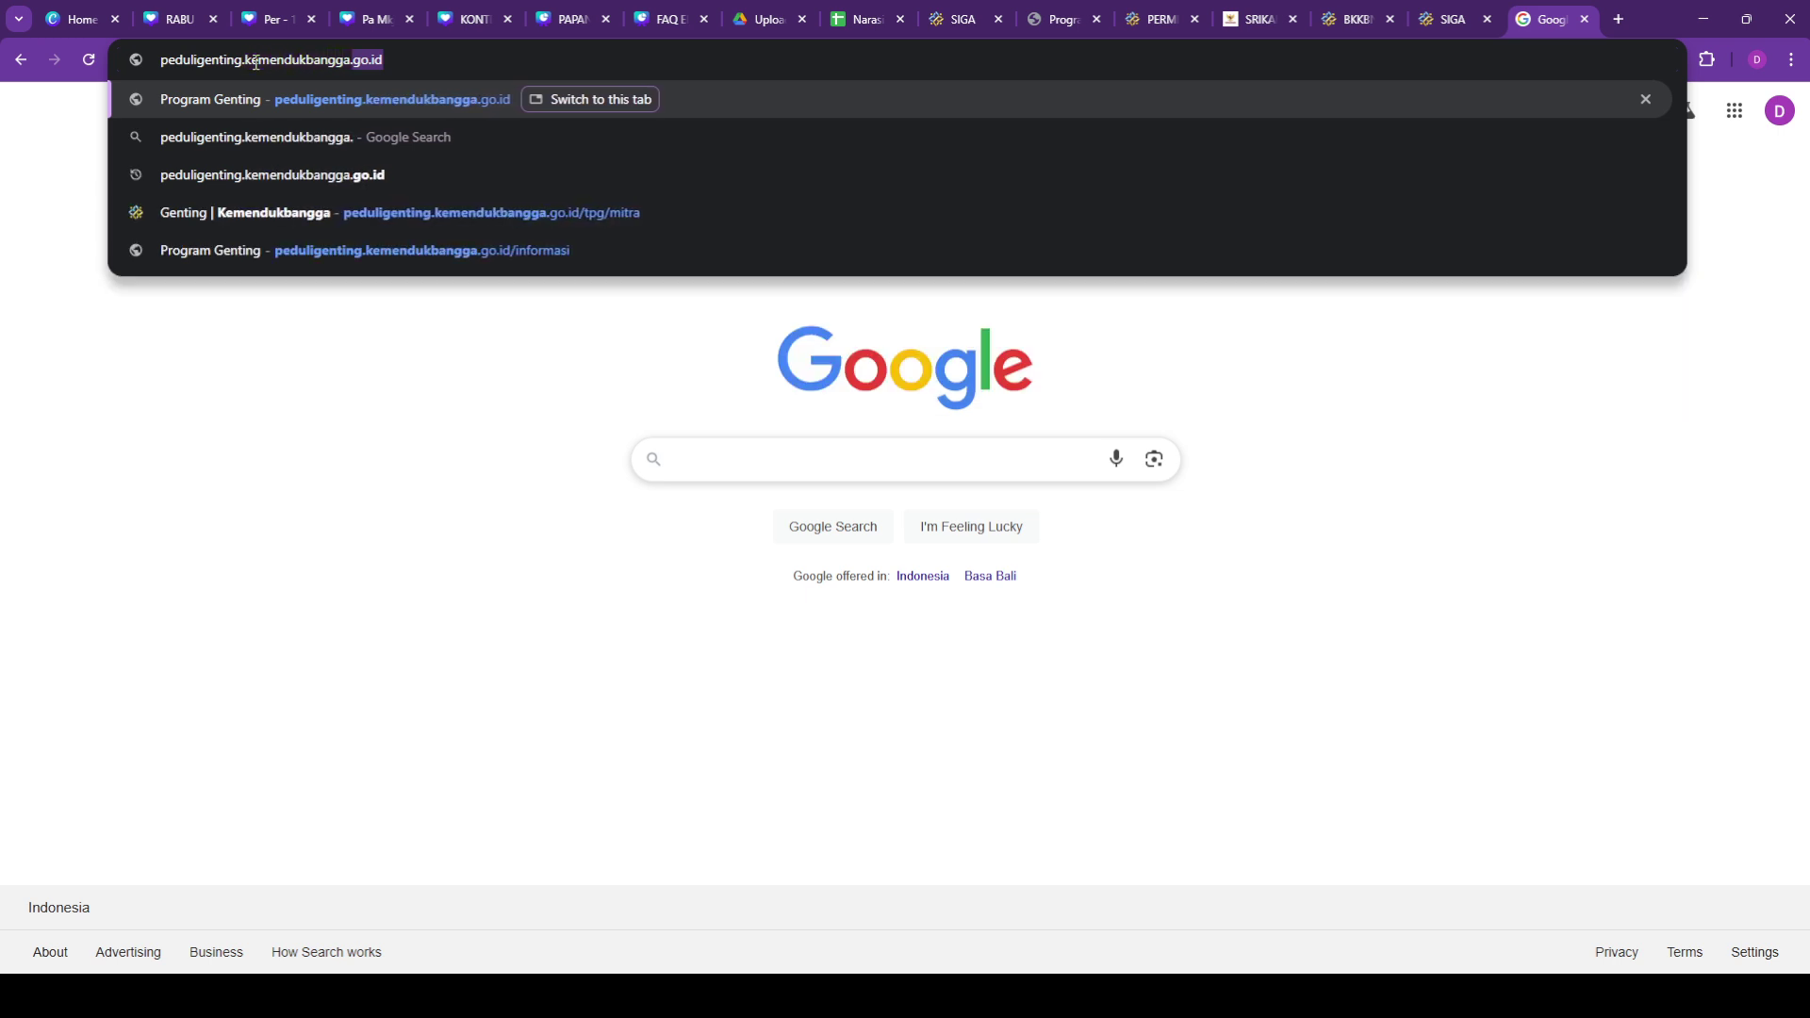
type("go.id")
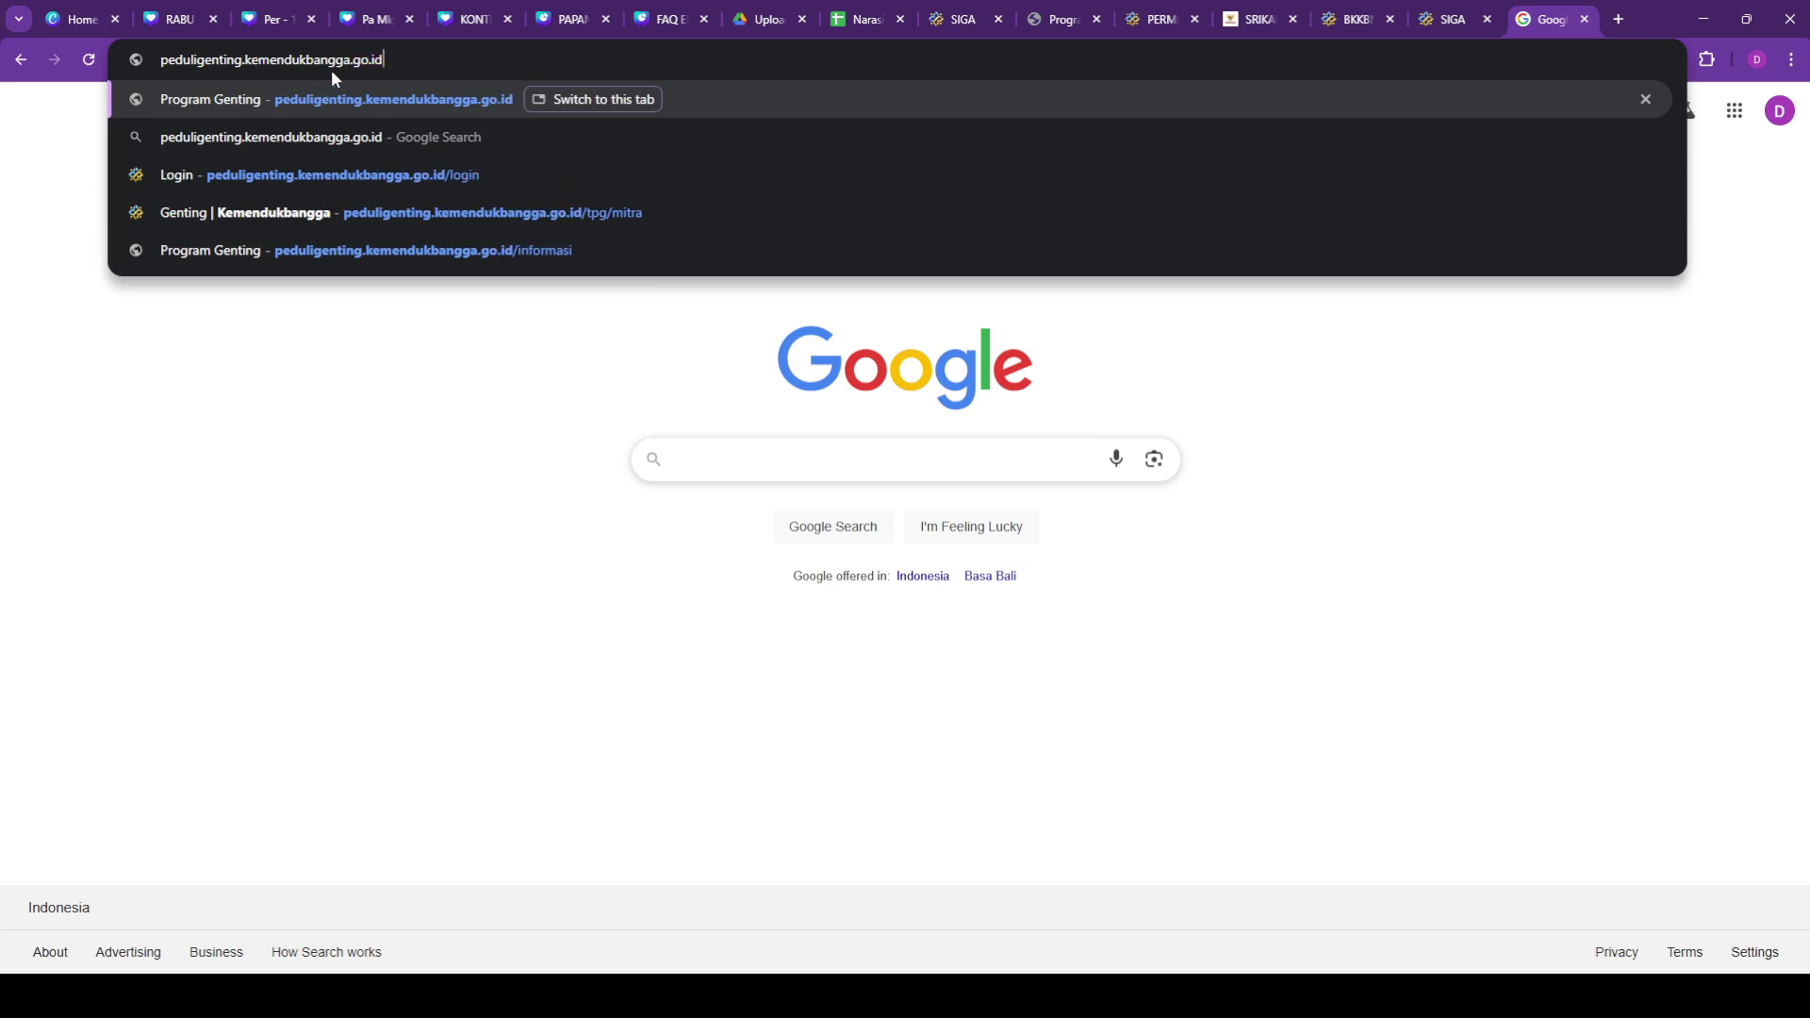
key("Return")
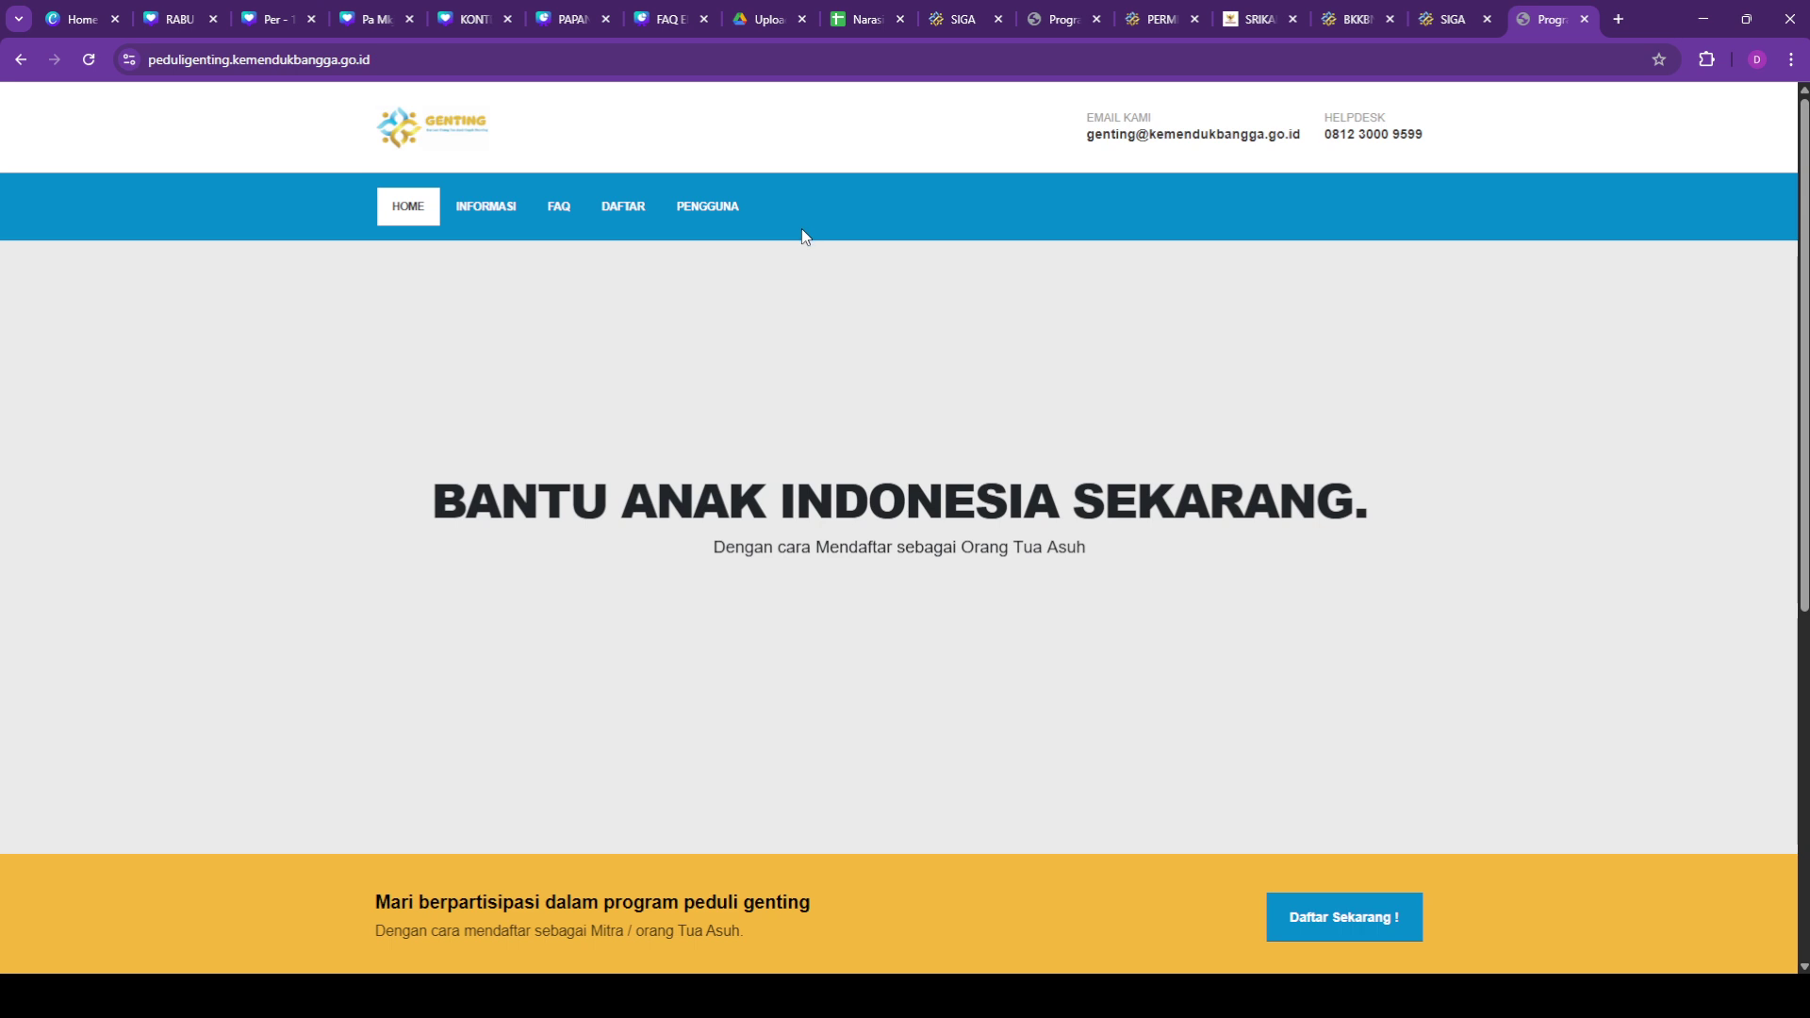
Step: Open the DAFTAR registration page (/register) from the site's navigation bar
left_click(629, 215)
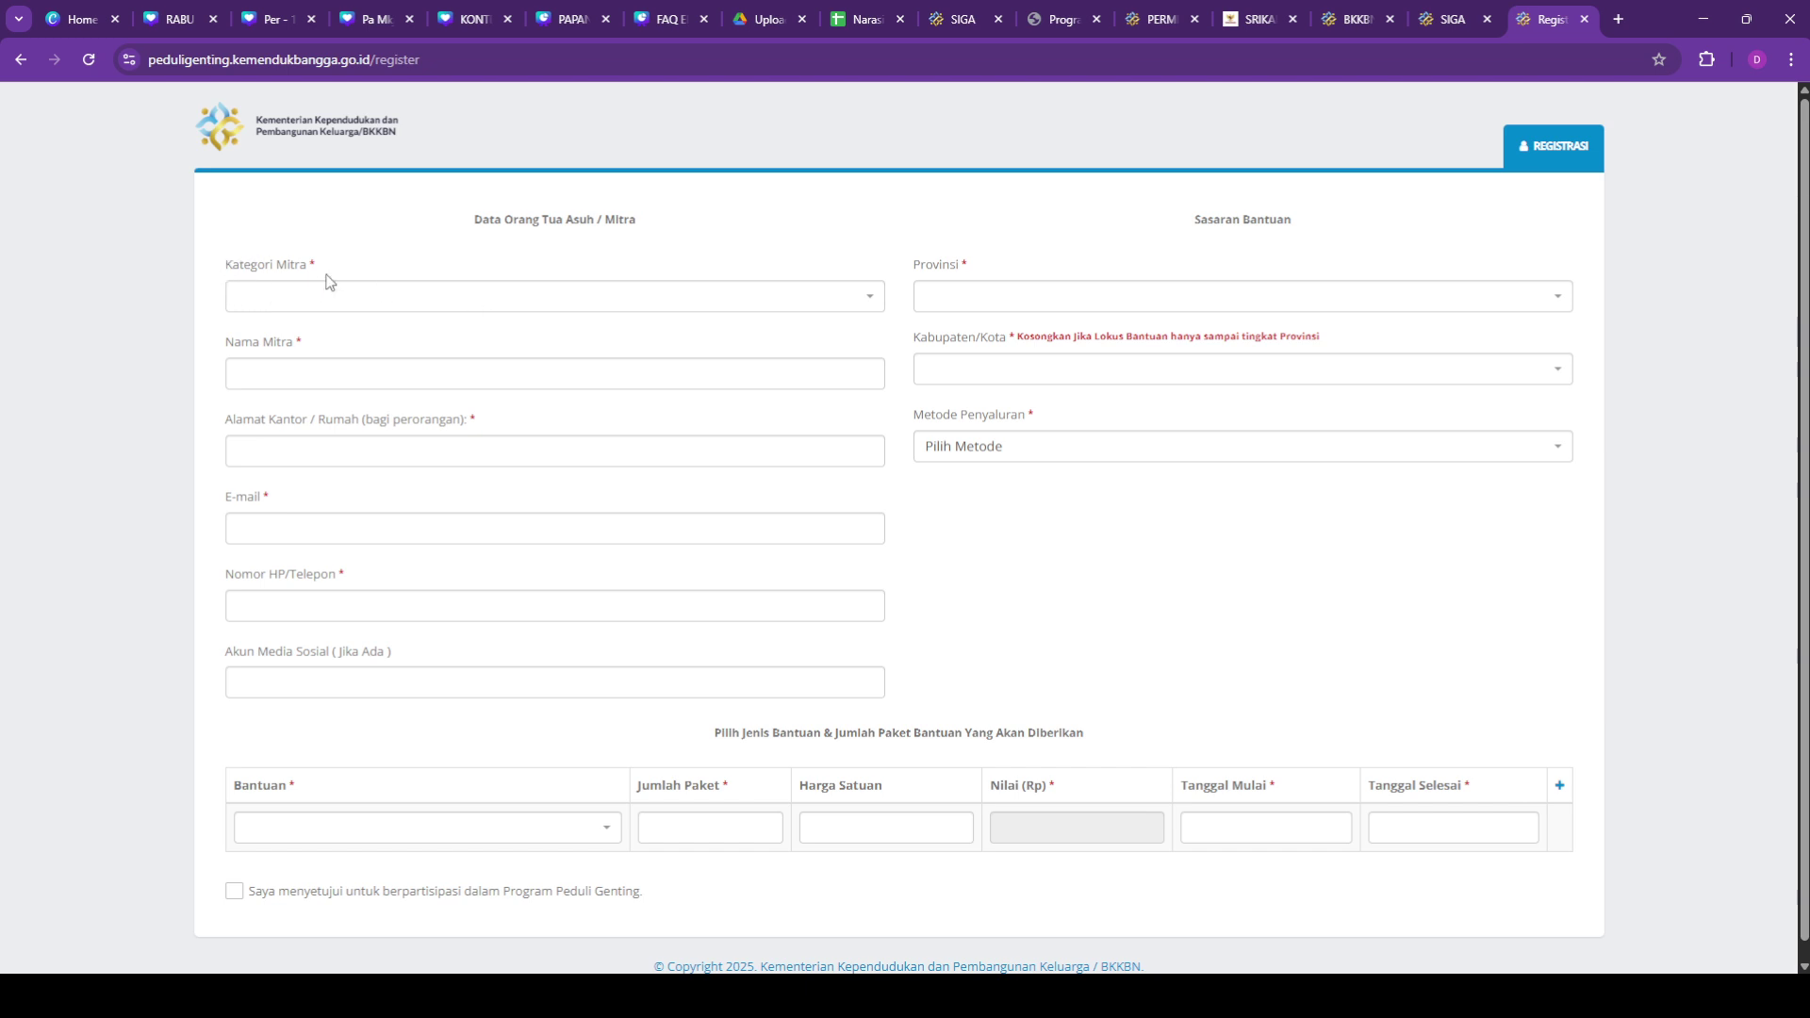
Step: Set Kategori Mitra to LSM / Komunitas / Perorangan
left_click(367, 301)
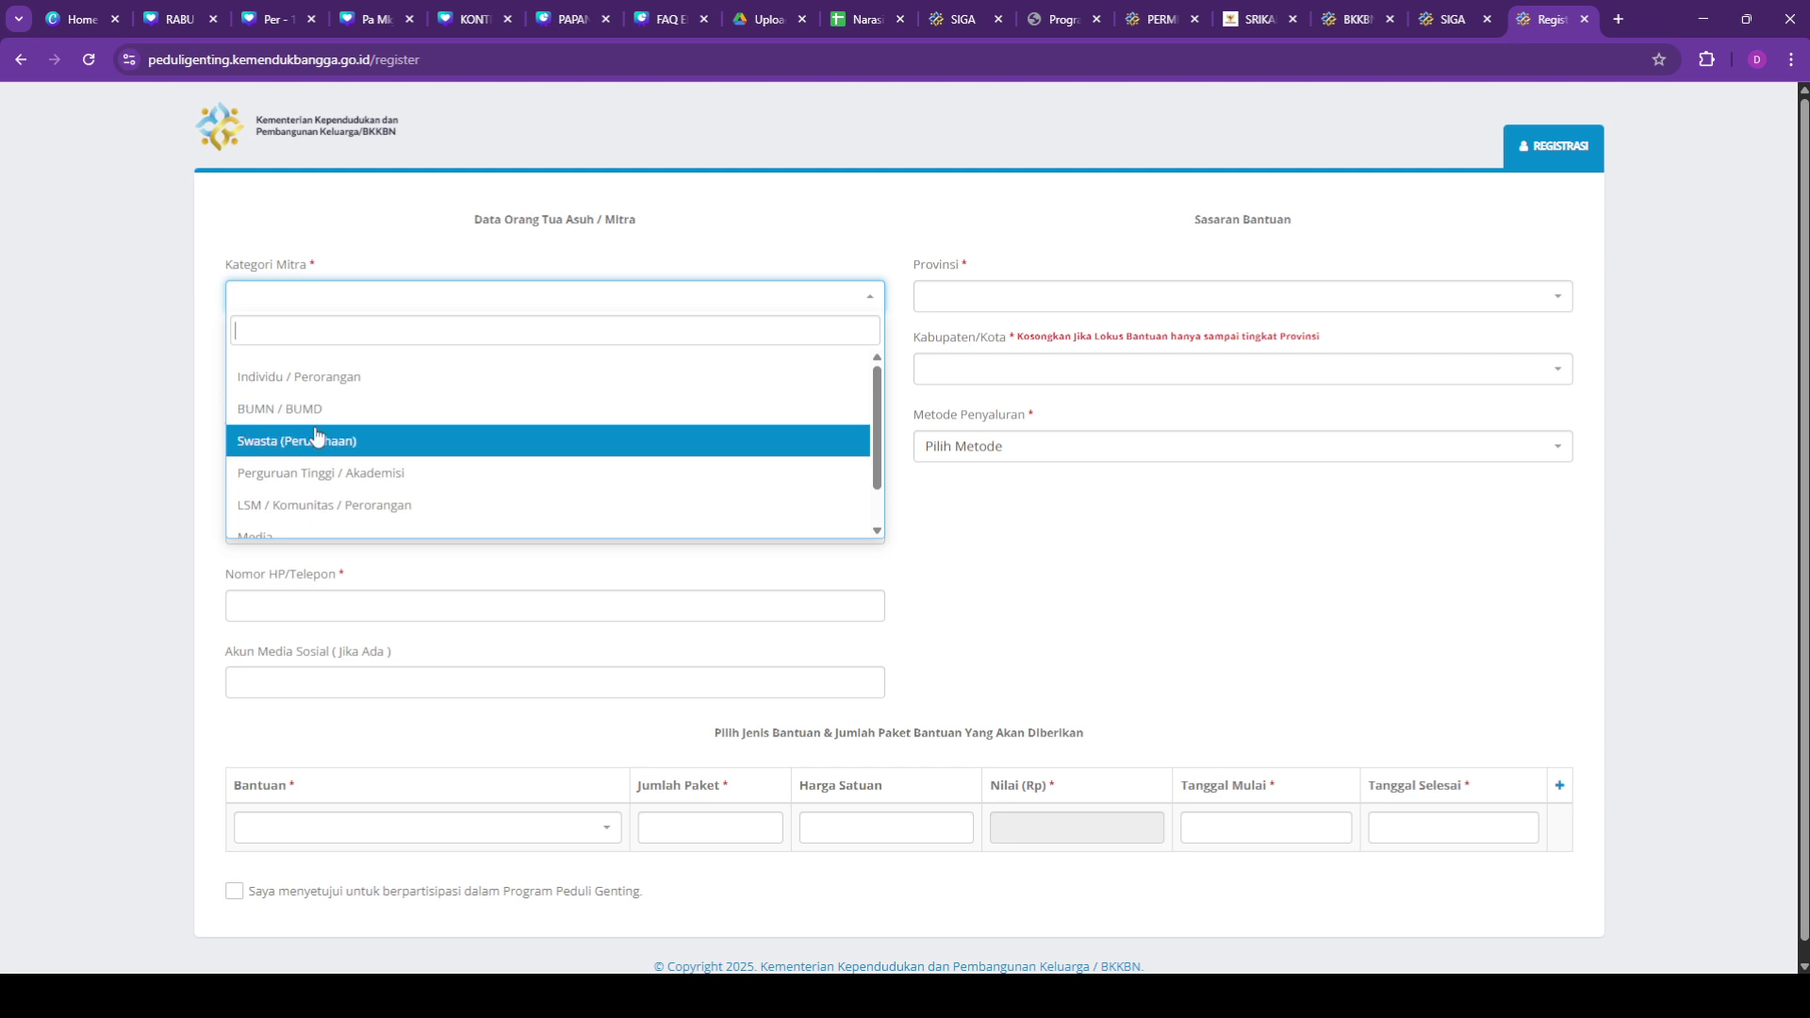
scroll(389, 486, "down", 1)
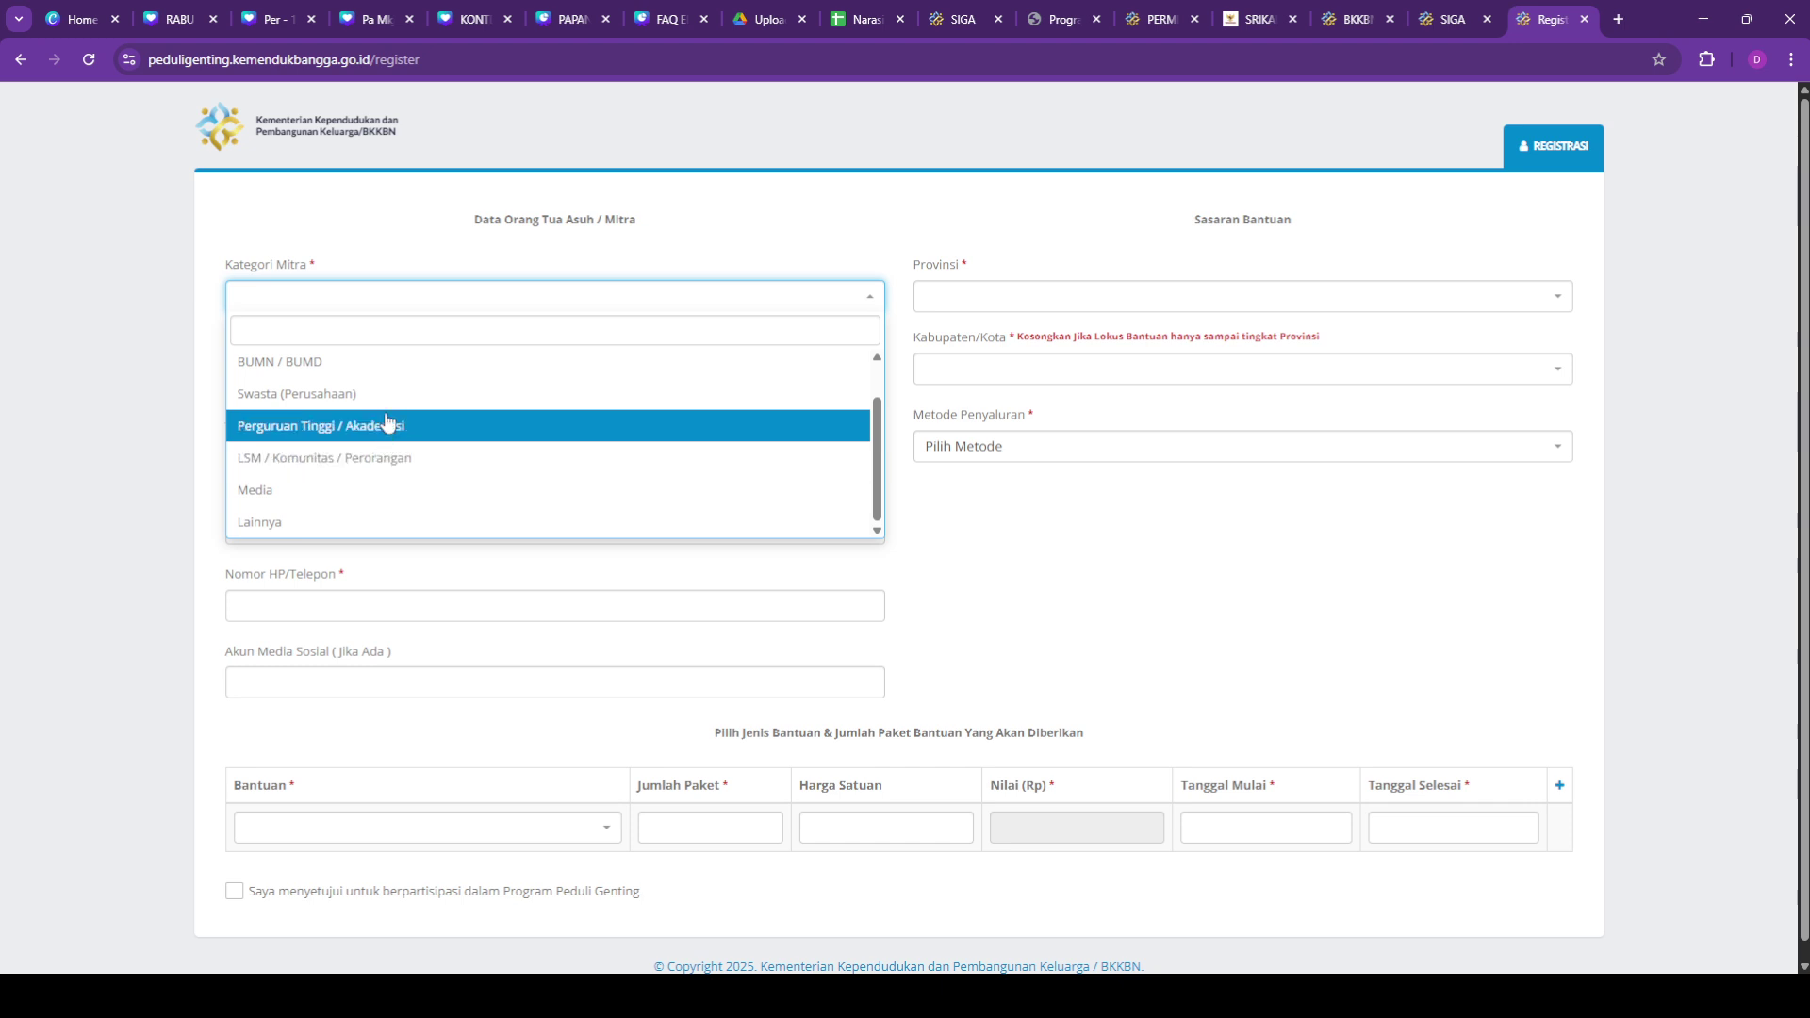
scroll(396, 391, "up", 1)
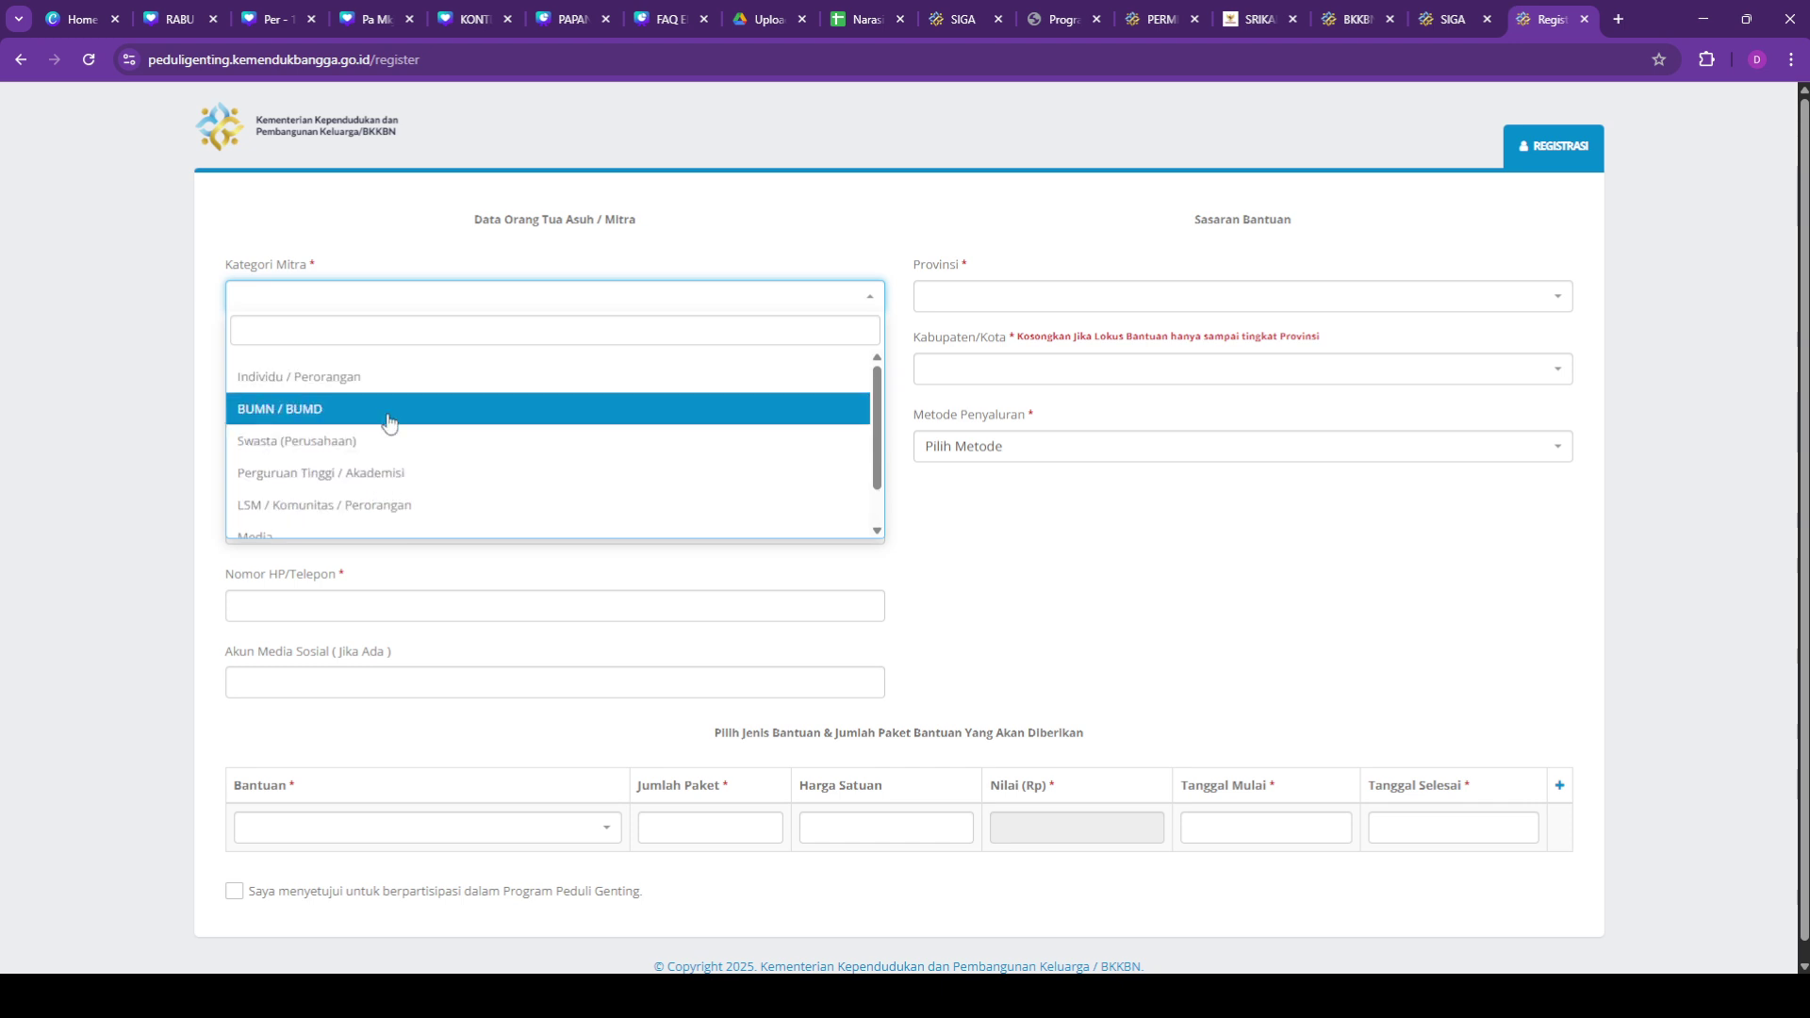
left_click(416, 510)
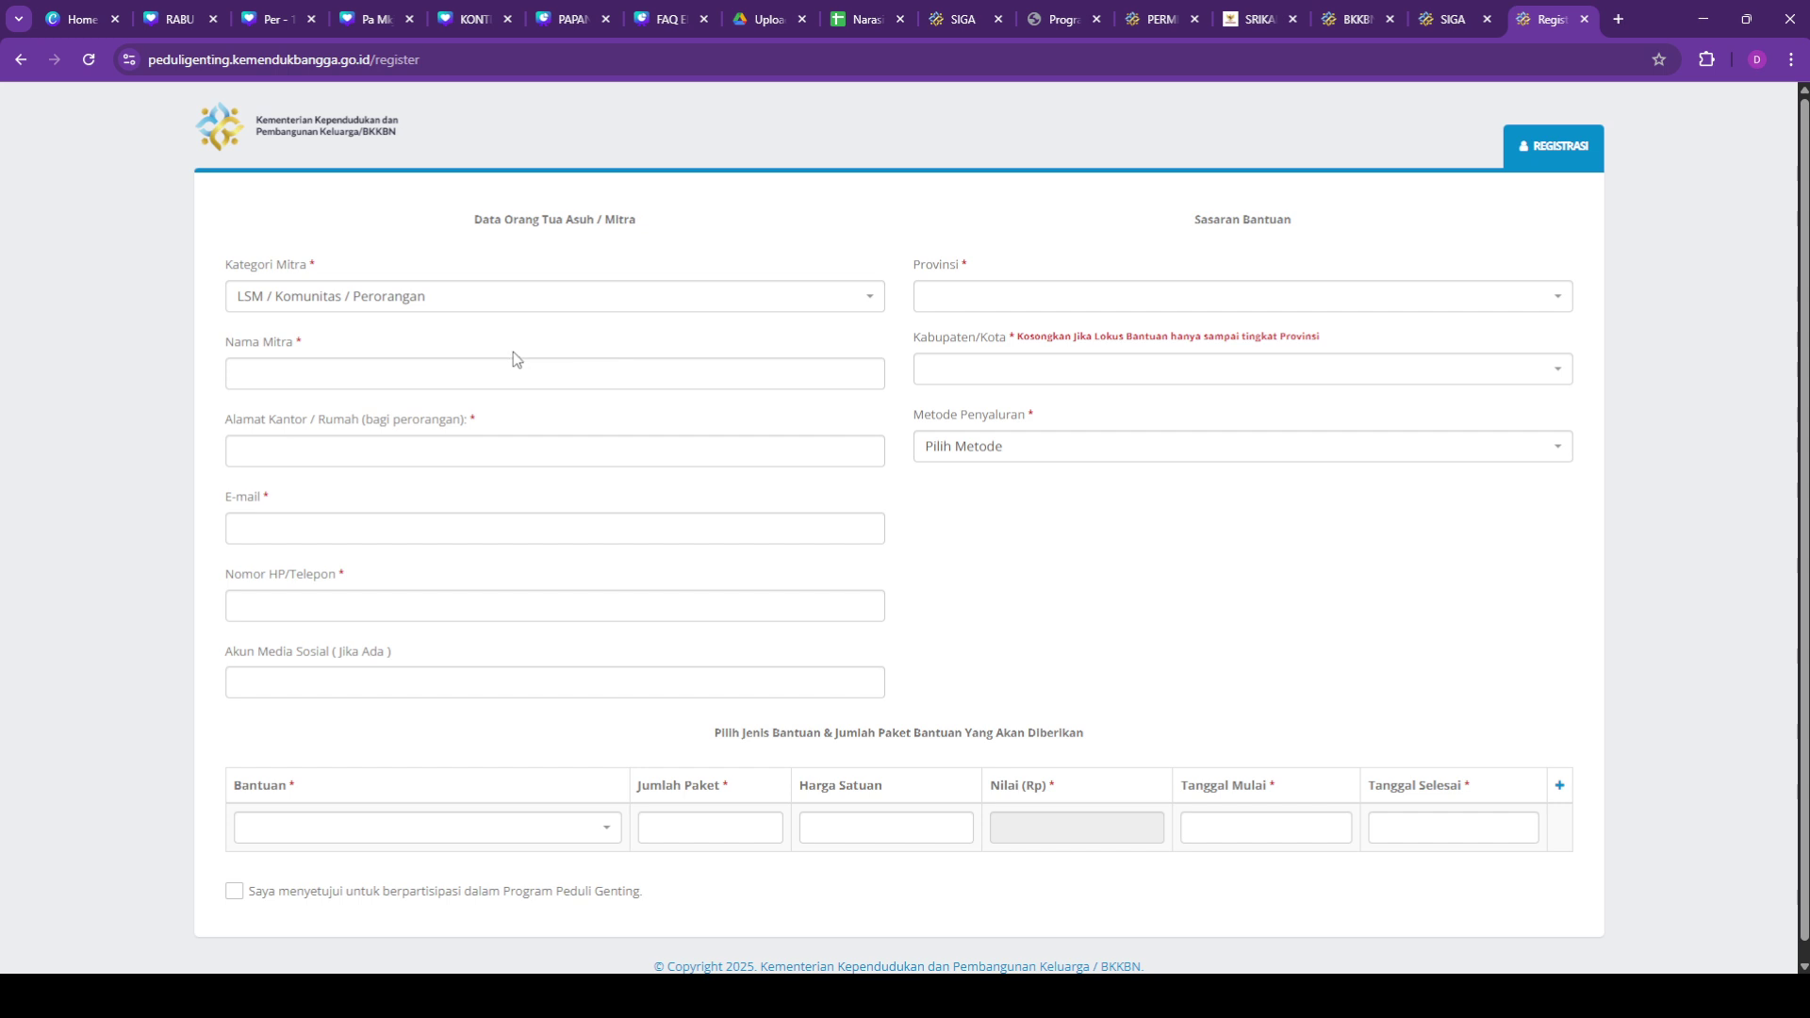
Step: Set the aid target Provinsi to SULAWESI TENGAH
left_click(1051, 301)
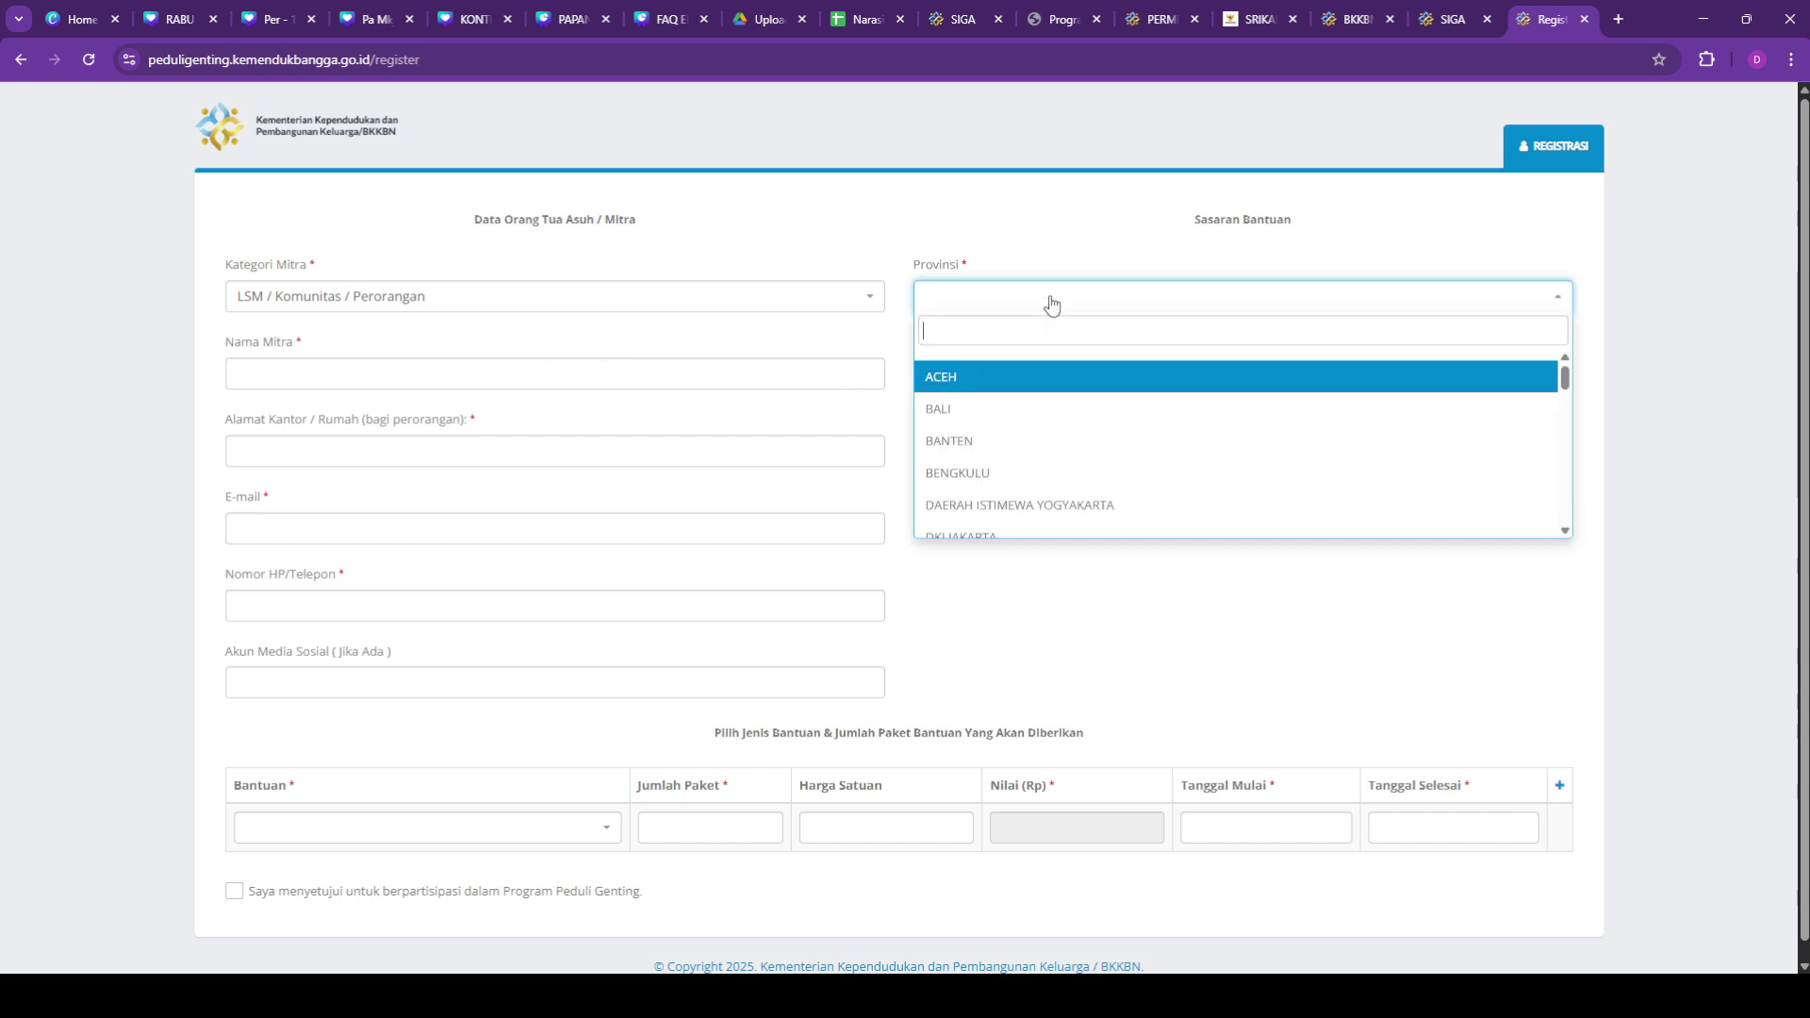
scroll(1039, 421, "down", 8)
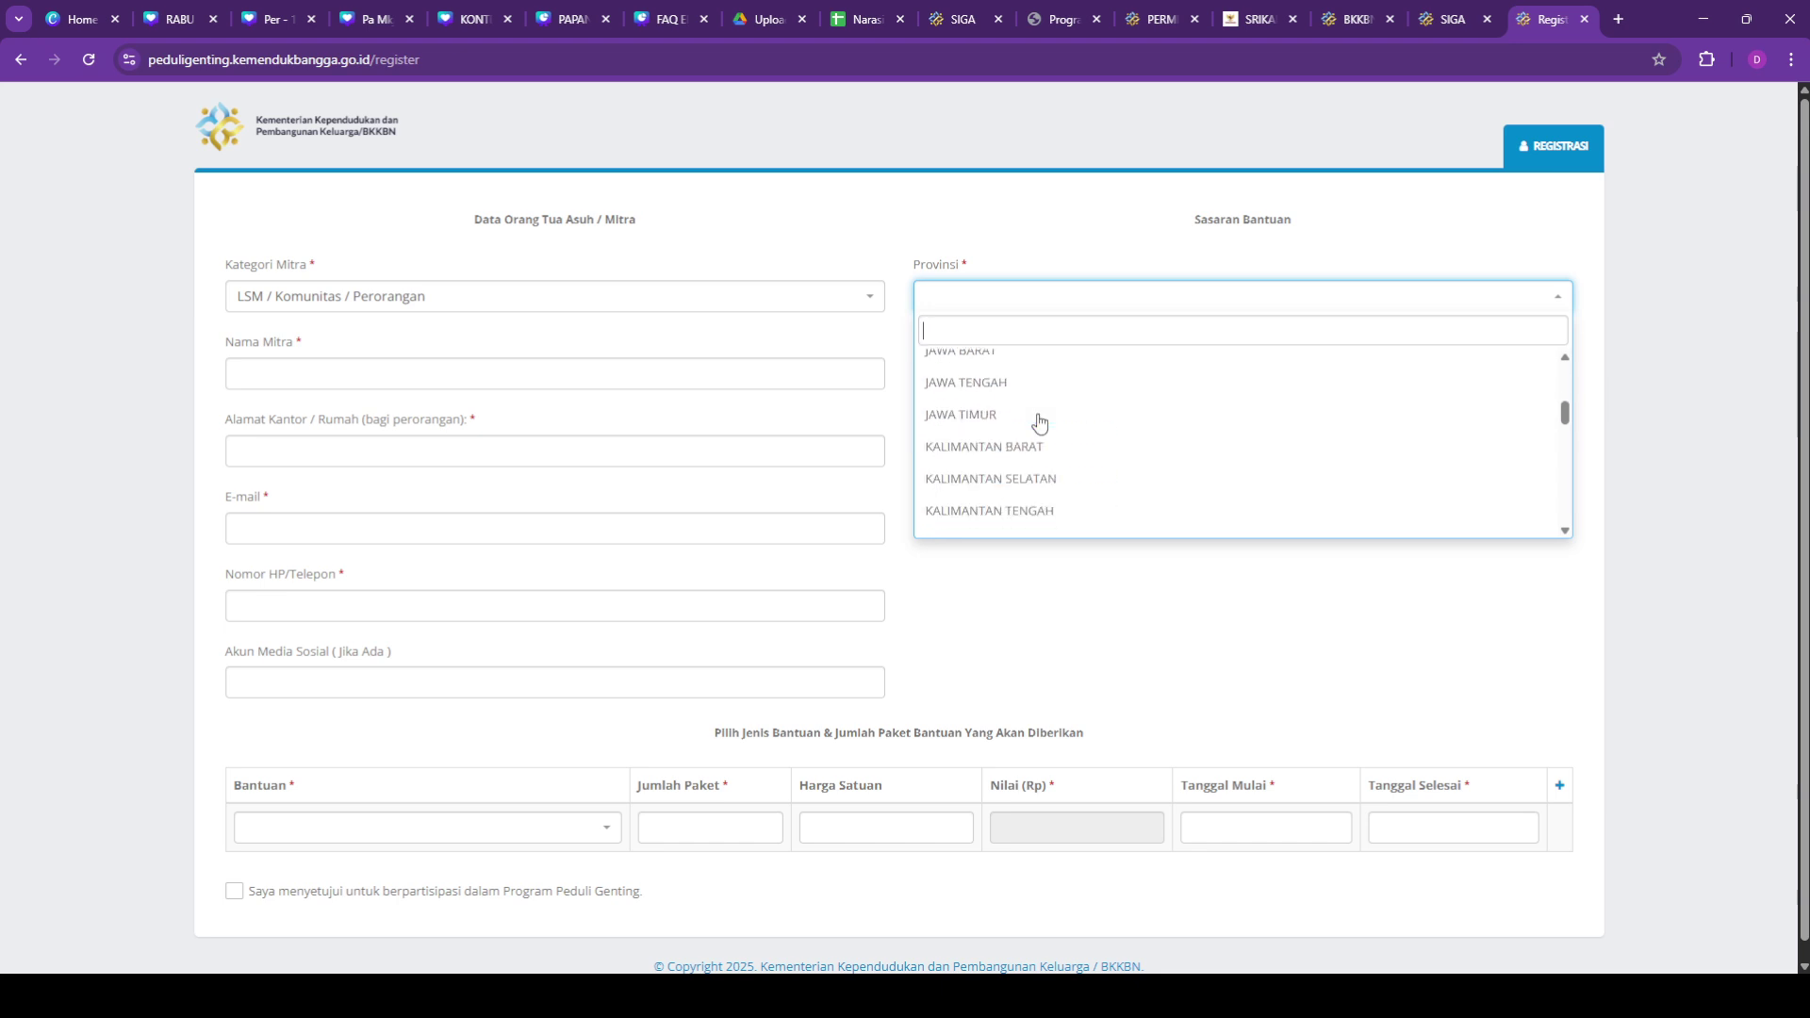
scroll(1039, 423, "down", 3)
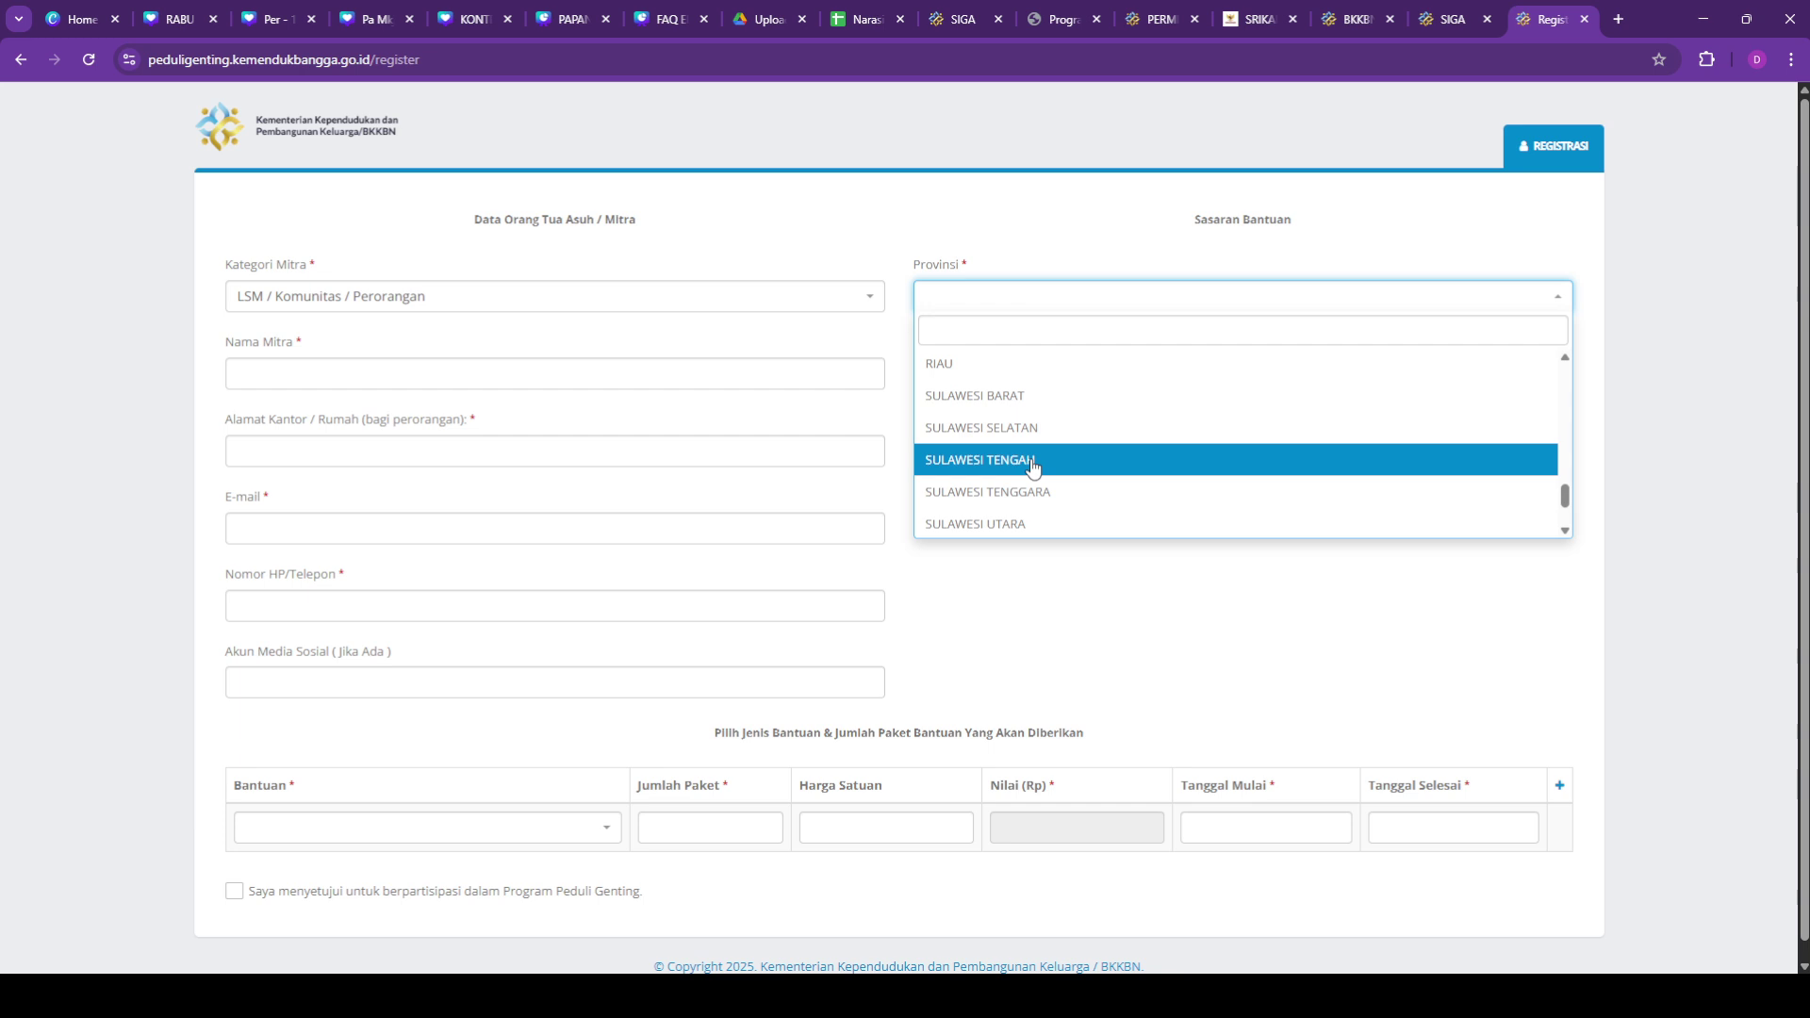
left_click(1034, 466)
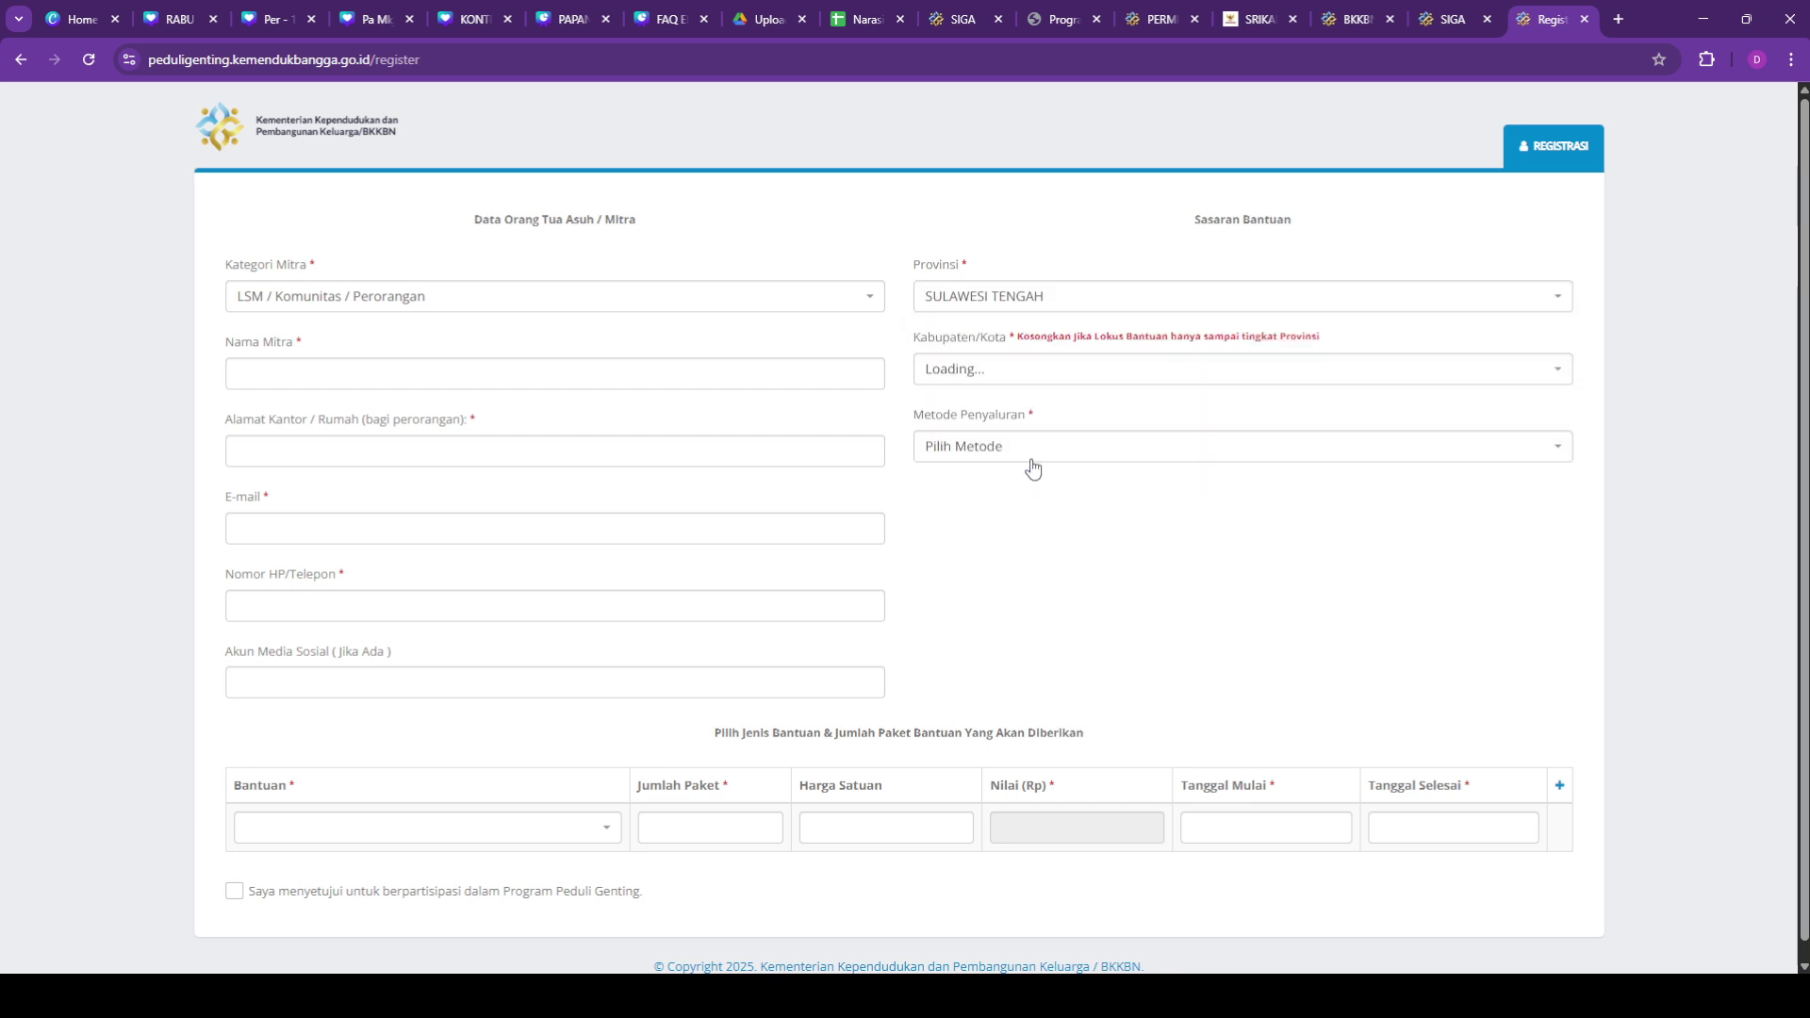
left_click(500, 381)
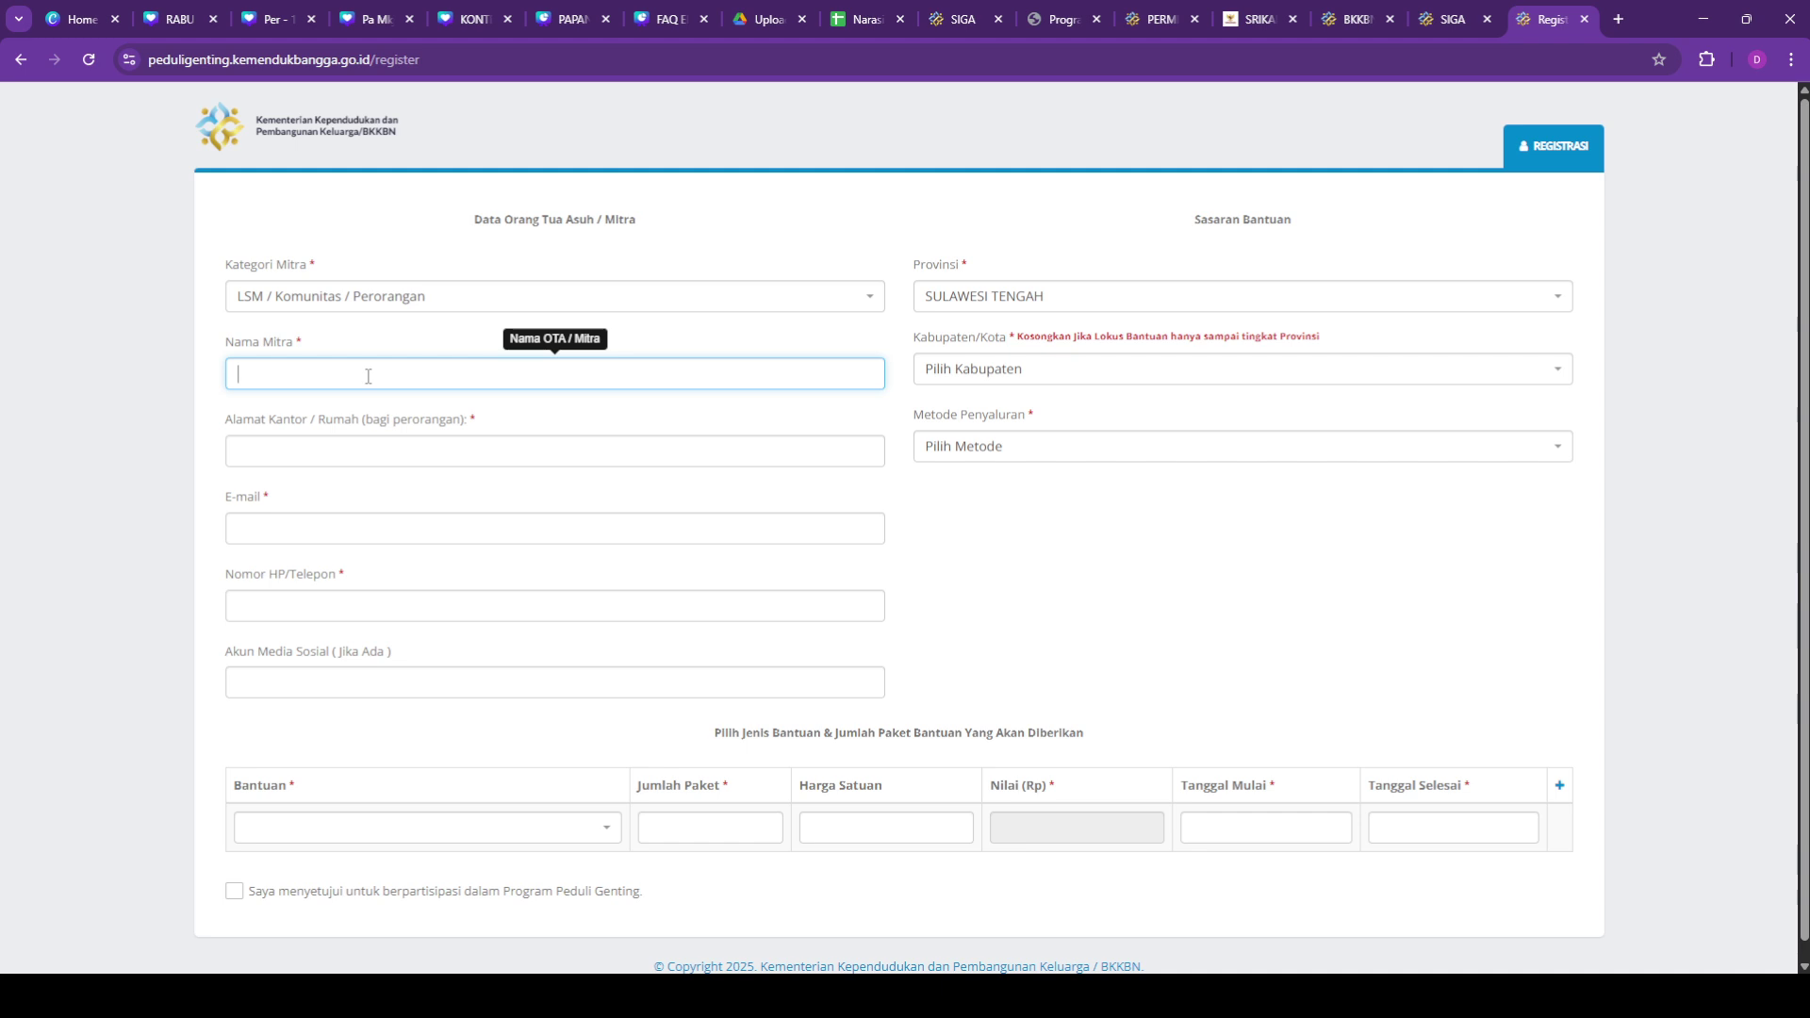
Step: Enter the partner's name in Nama Mitra and choose KOTA PALU as Kabupaten/Kota
type("Agus (Balai KB Kec.")
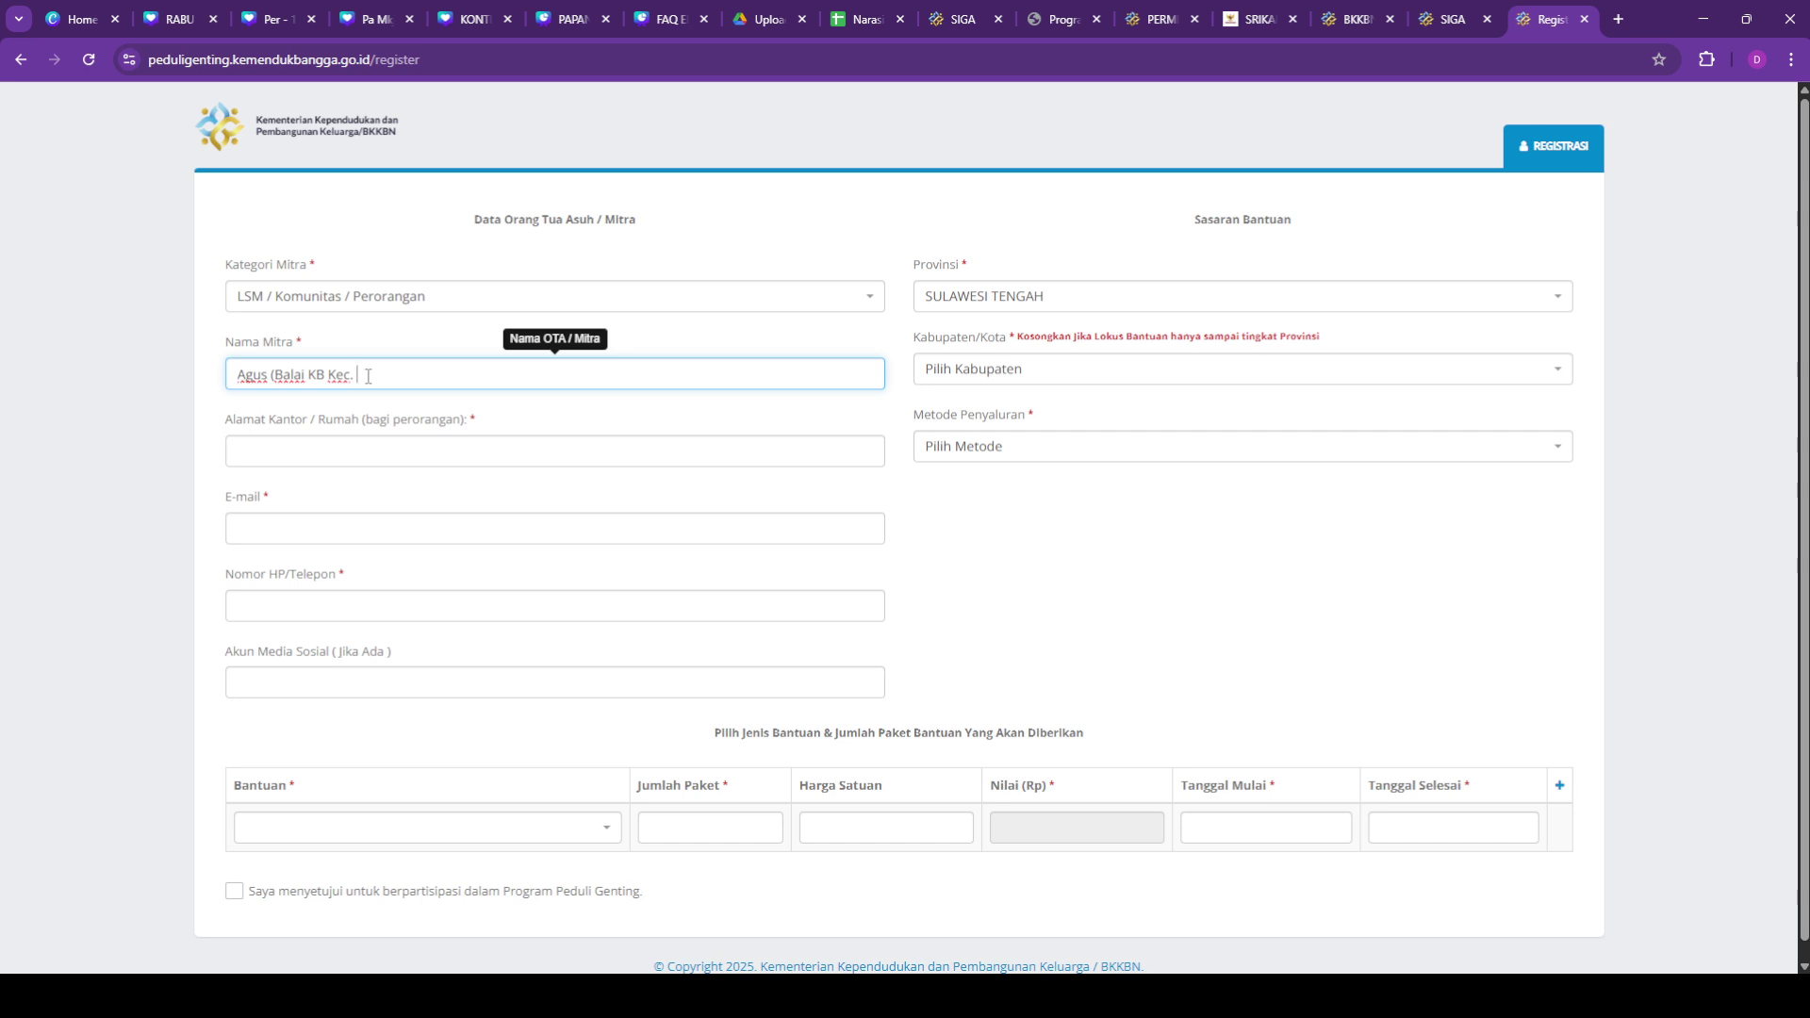
type("Palu Timur")
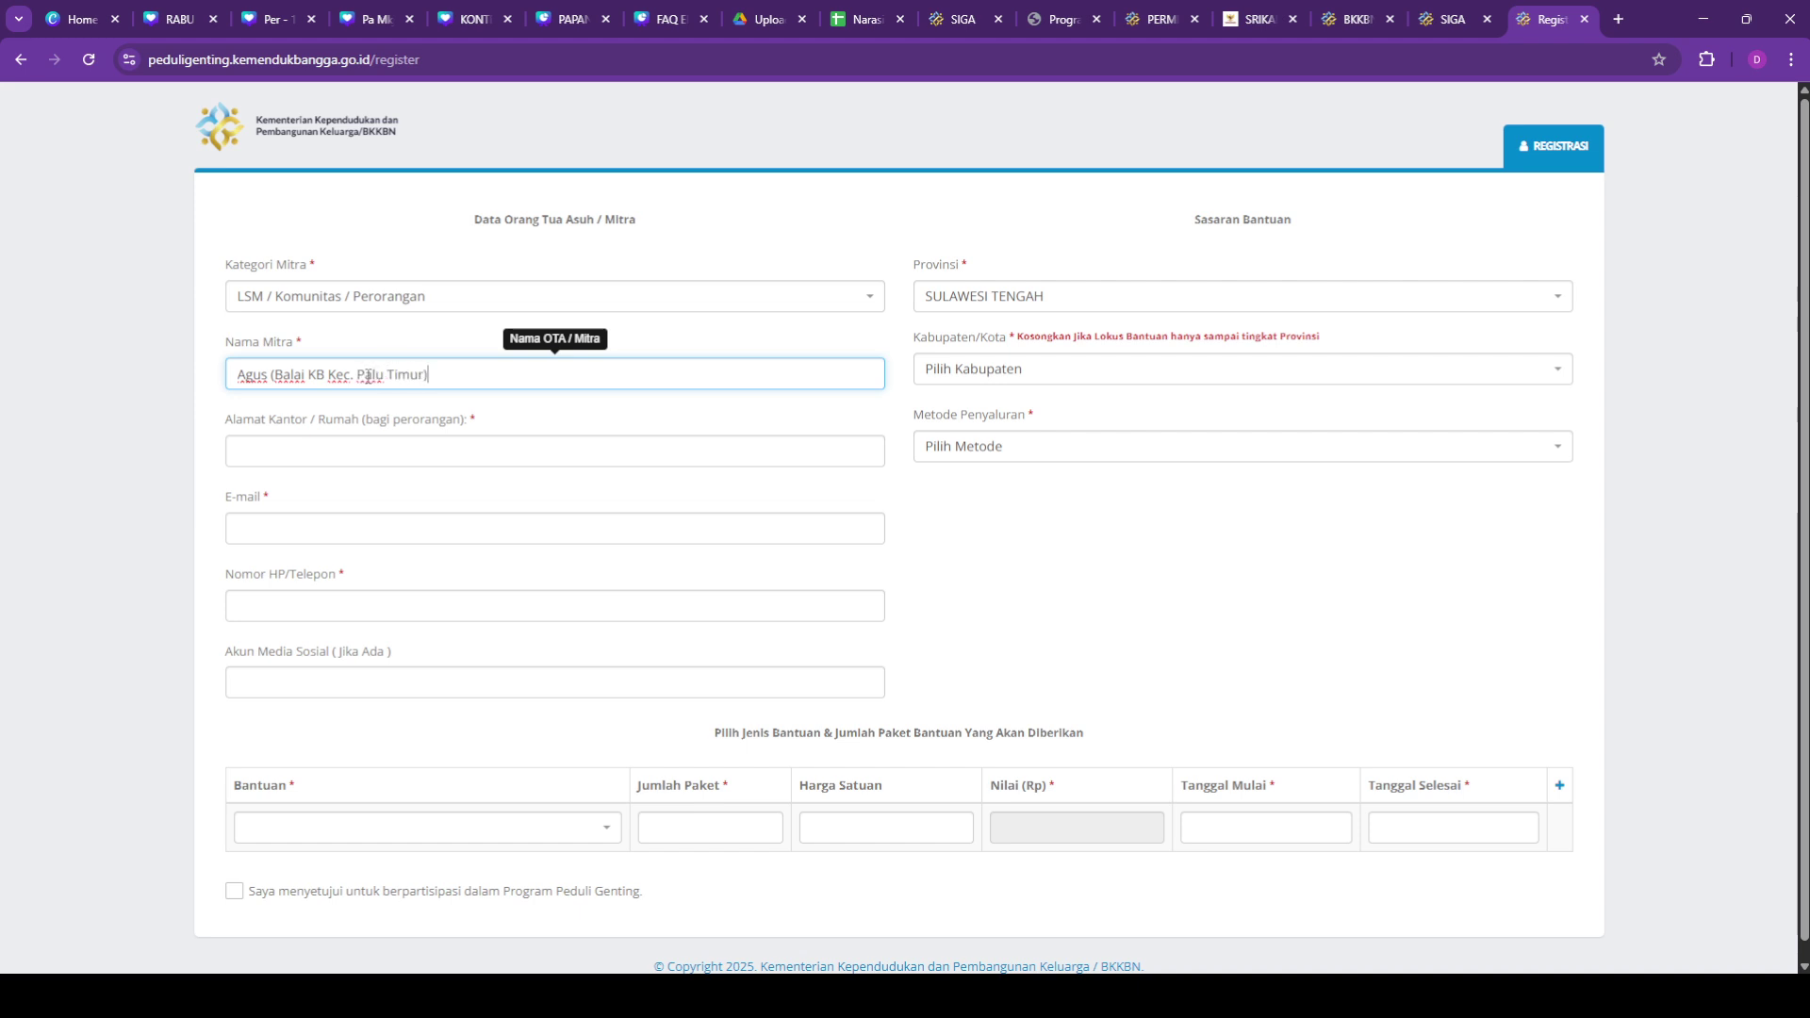
left_click(1097, 383)
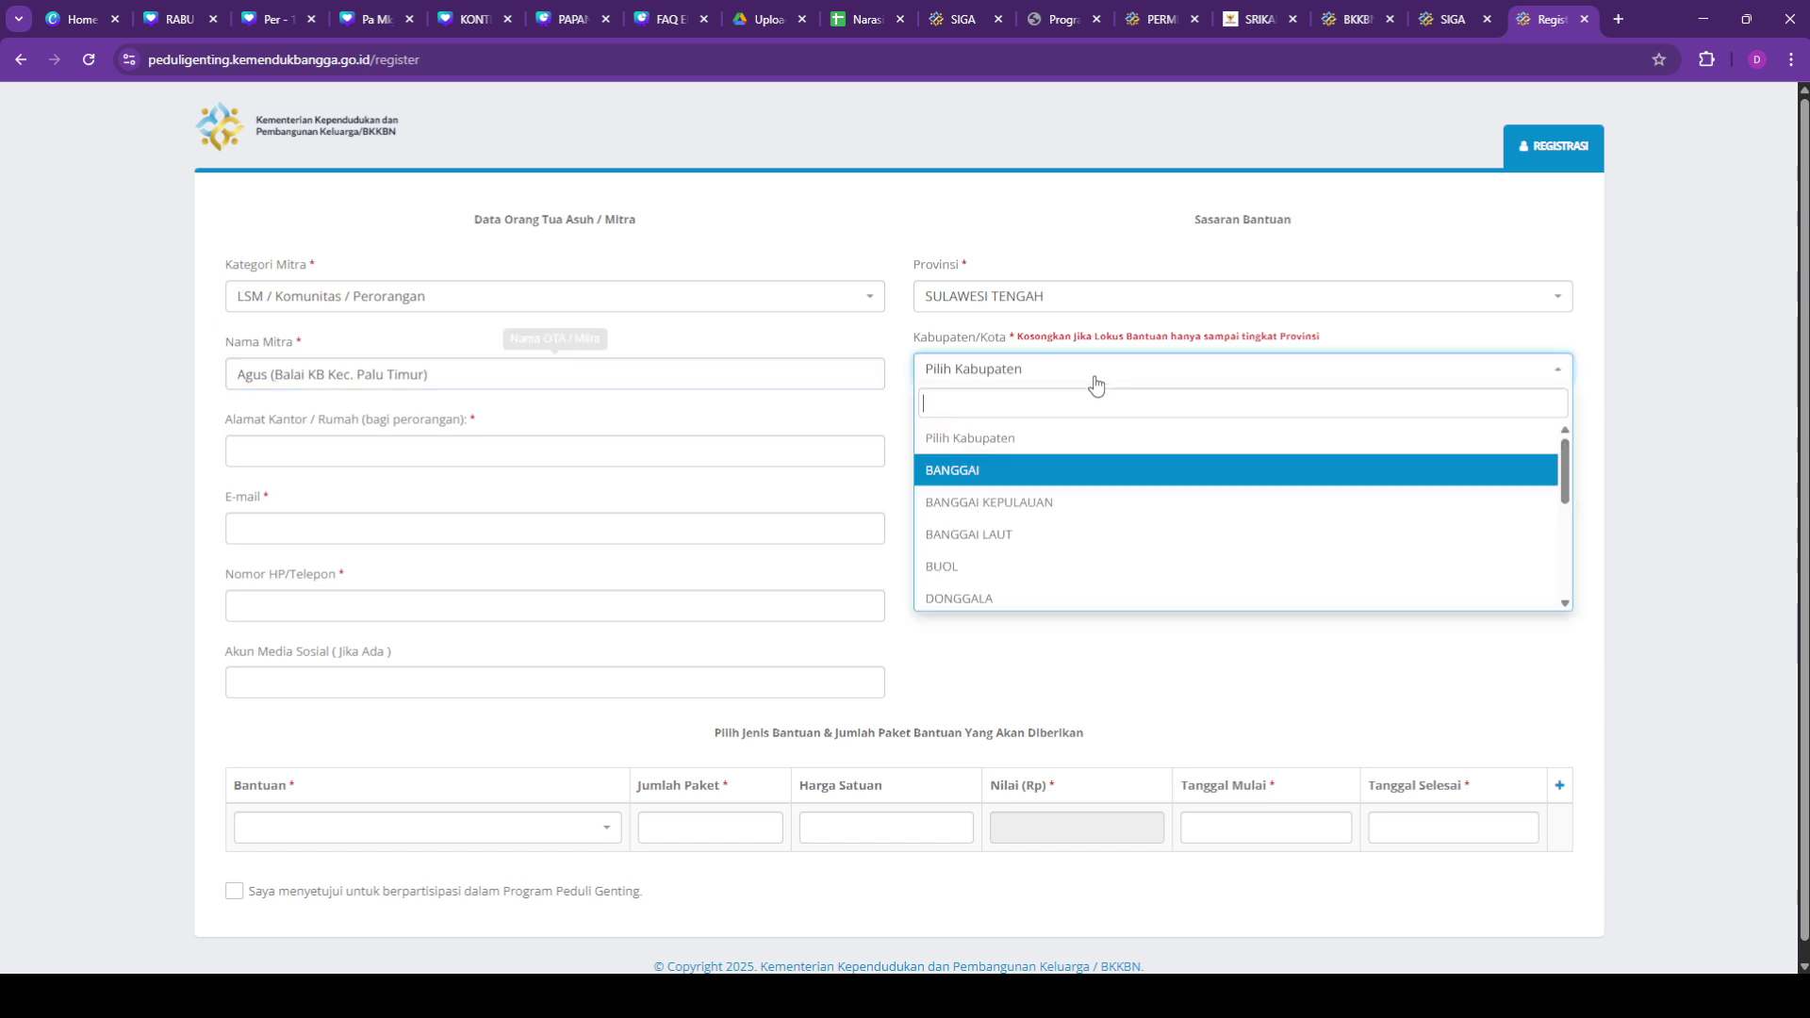
scroll(1041, 510, "down", 3)
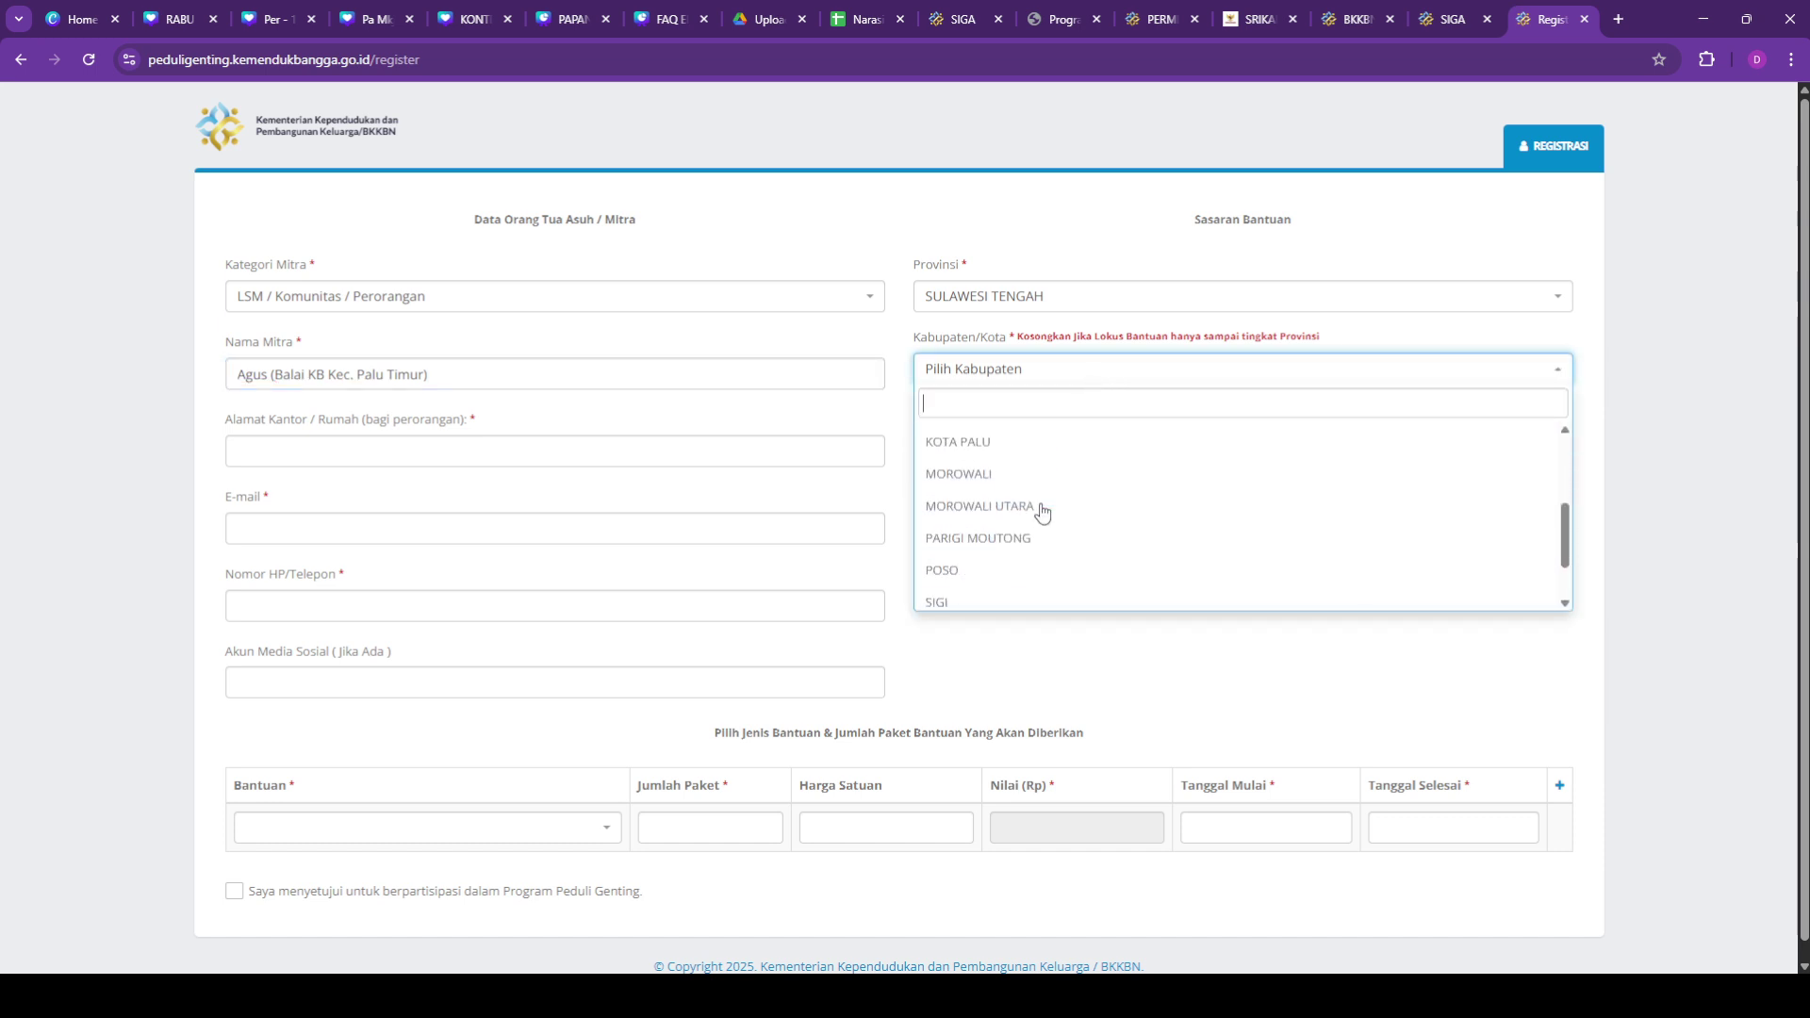
scroll(1042, 510, "down", 2)
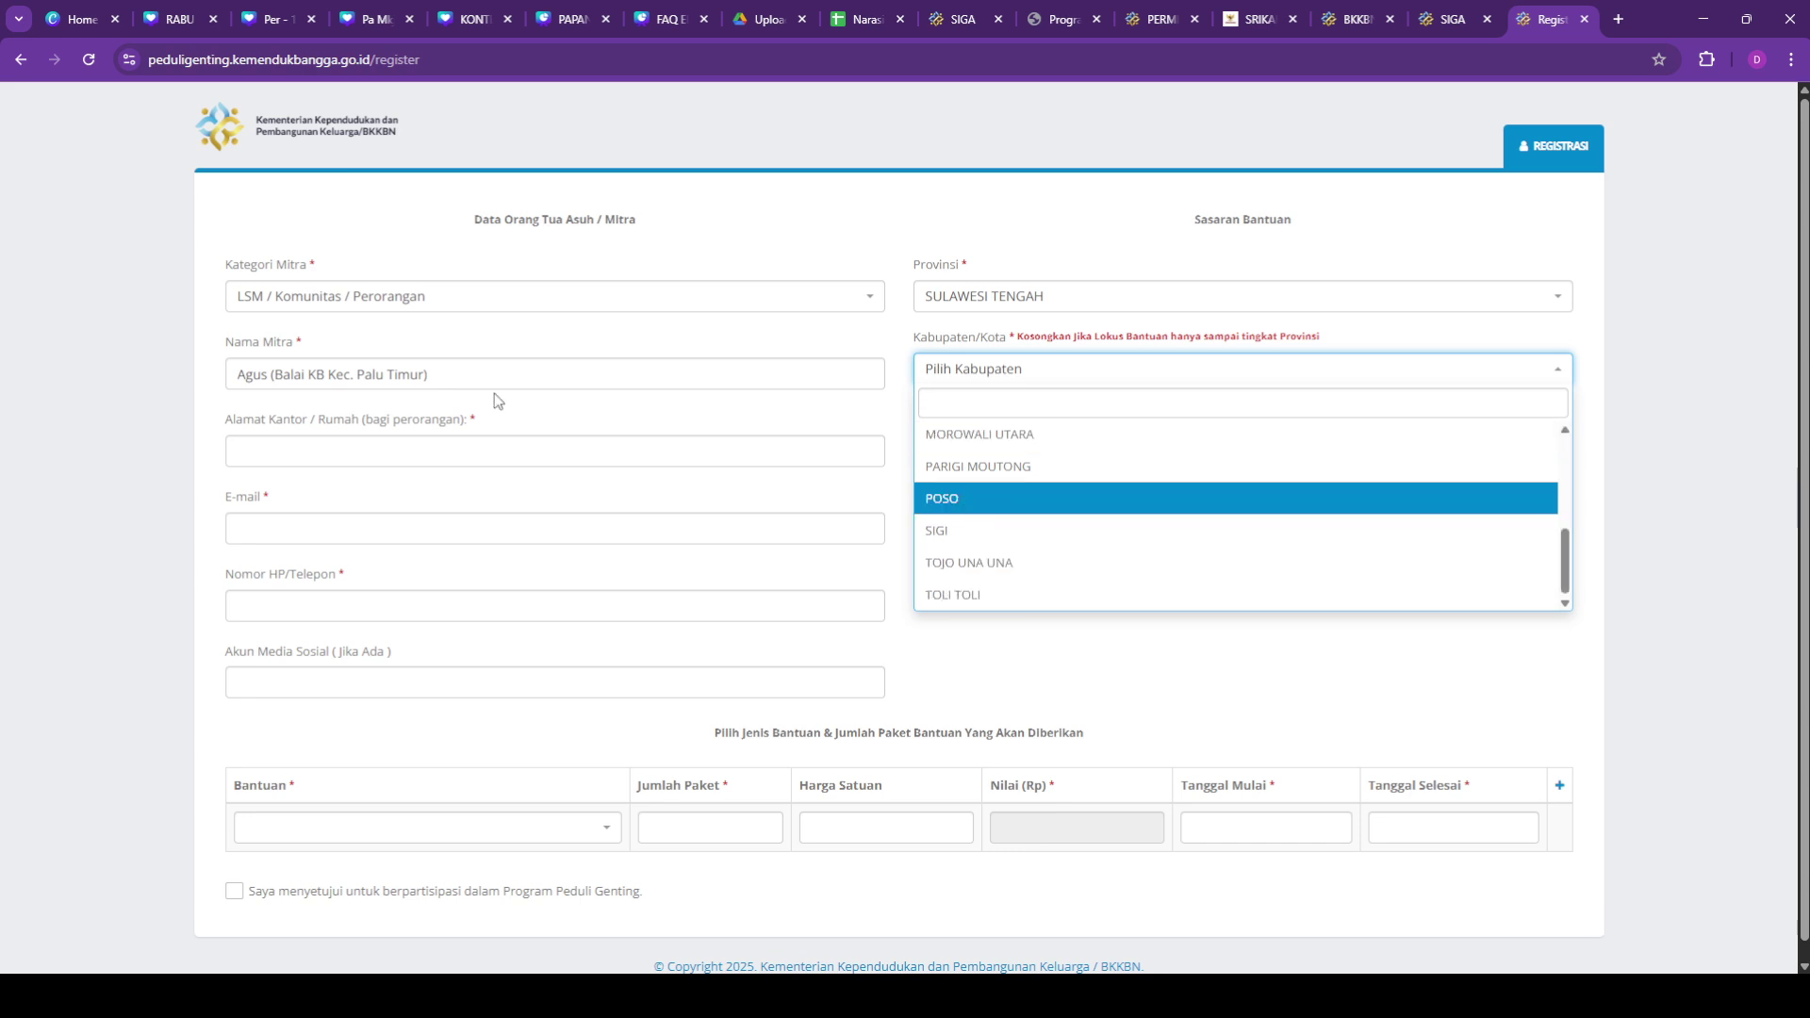
scroll(1006, 513, "up", 3)
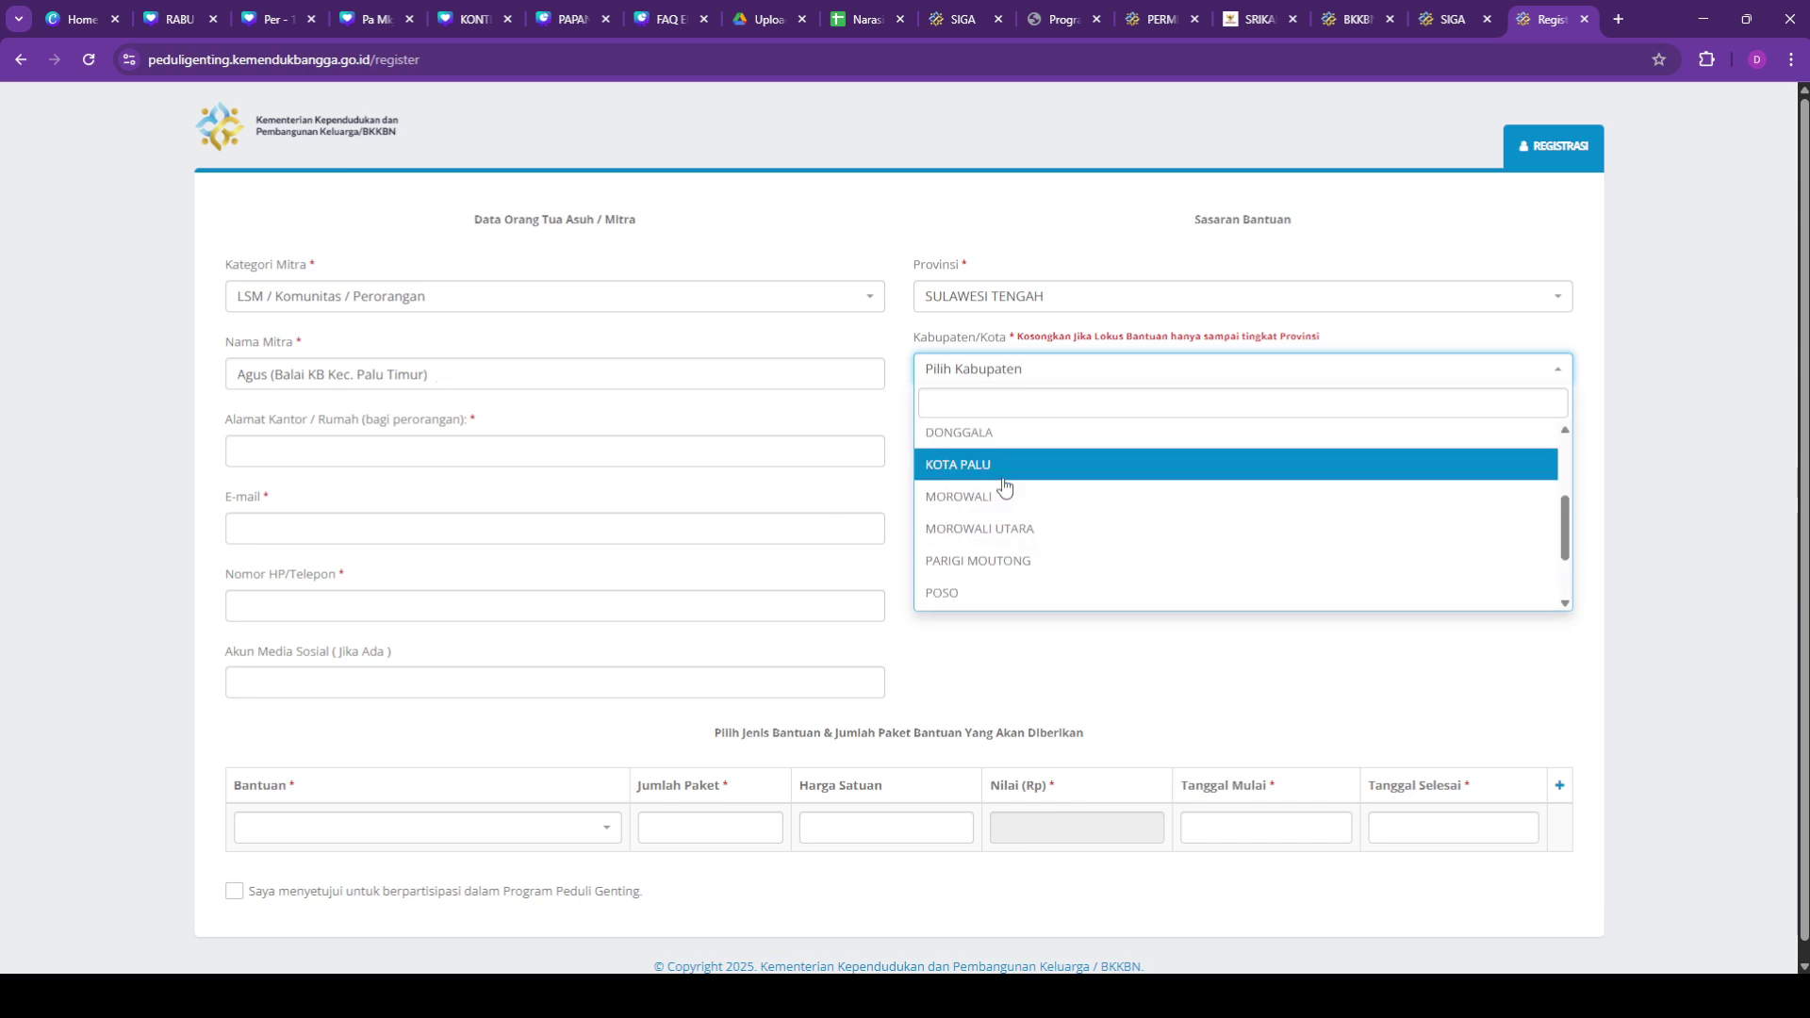
left_click(1003, 481)
left_click(595, 459)
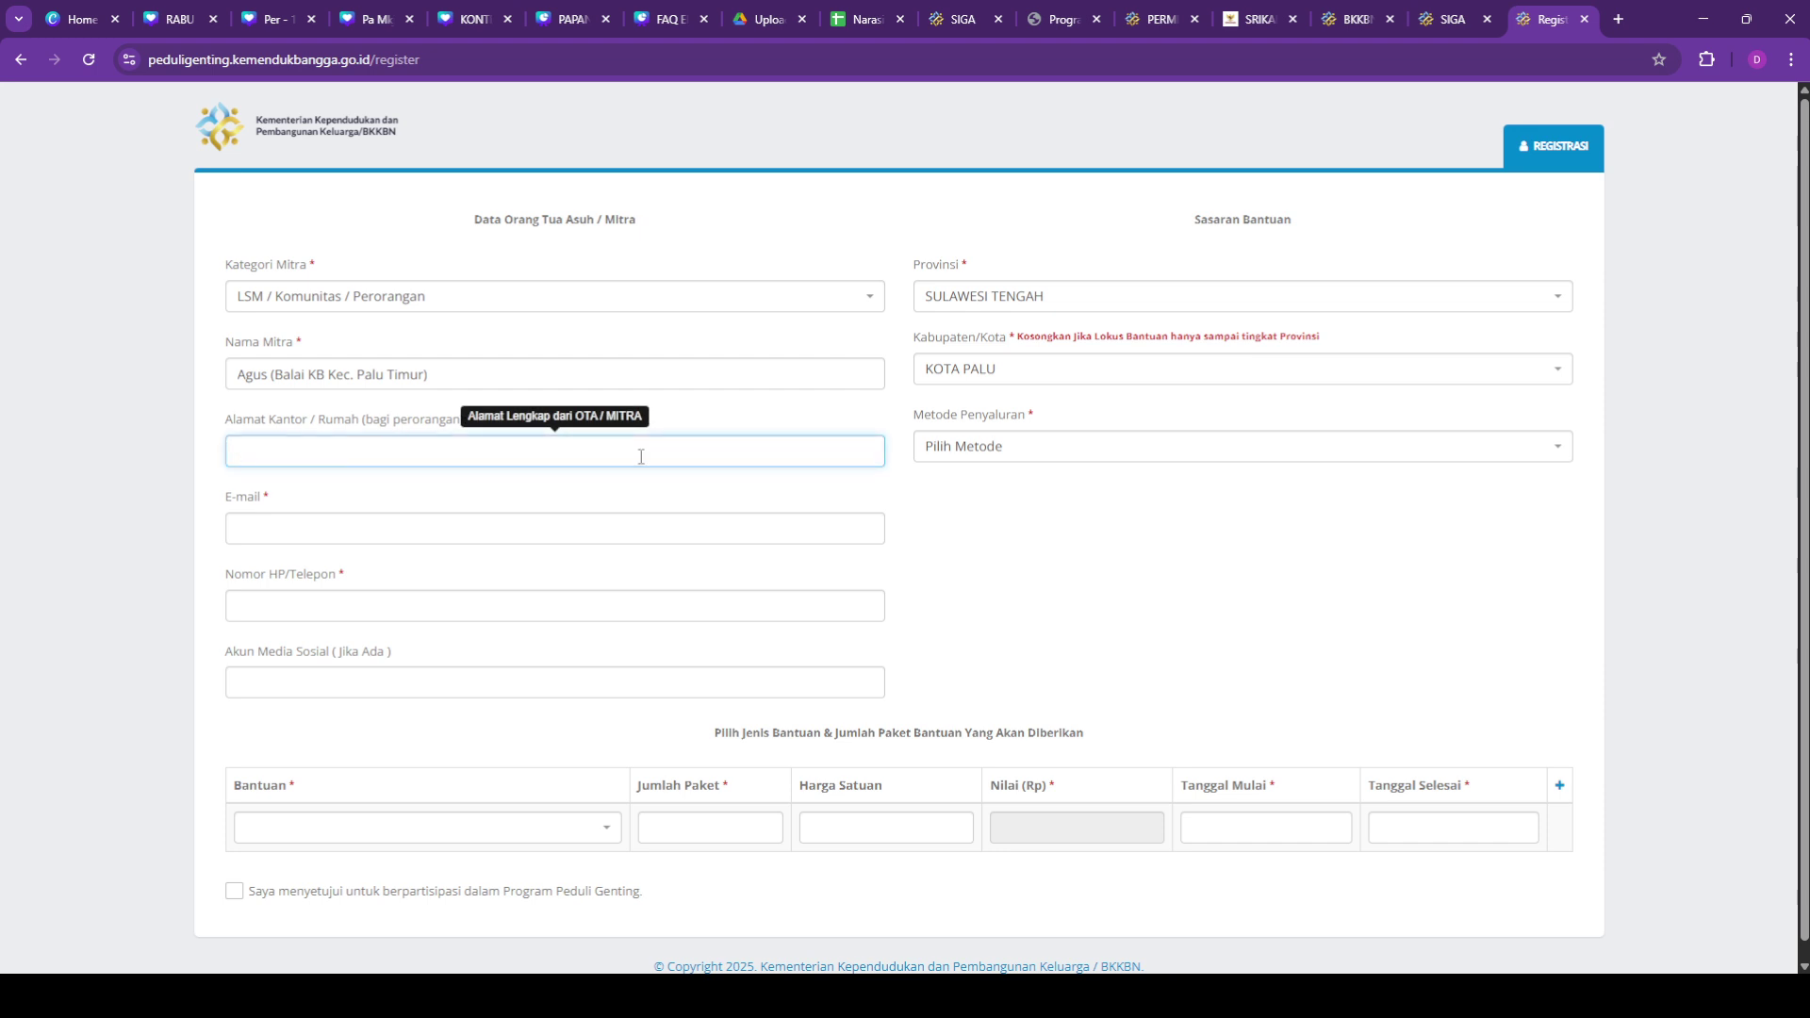
Step: Enter the office/home address, correct its typo, and choose Melalui Penyalur Lainnya distribution
left_click(75, 490)
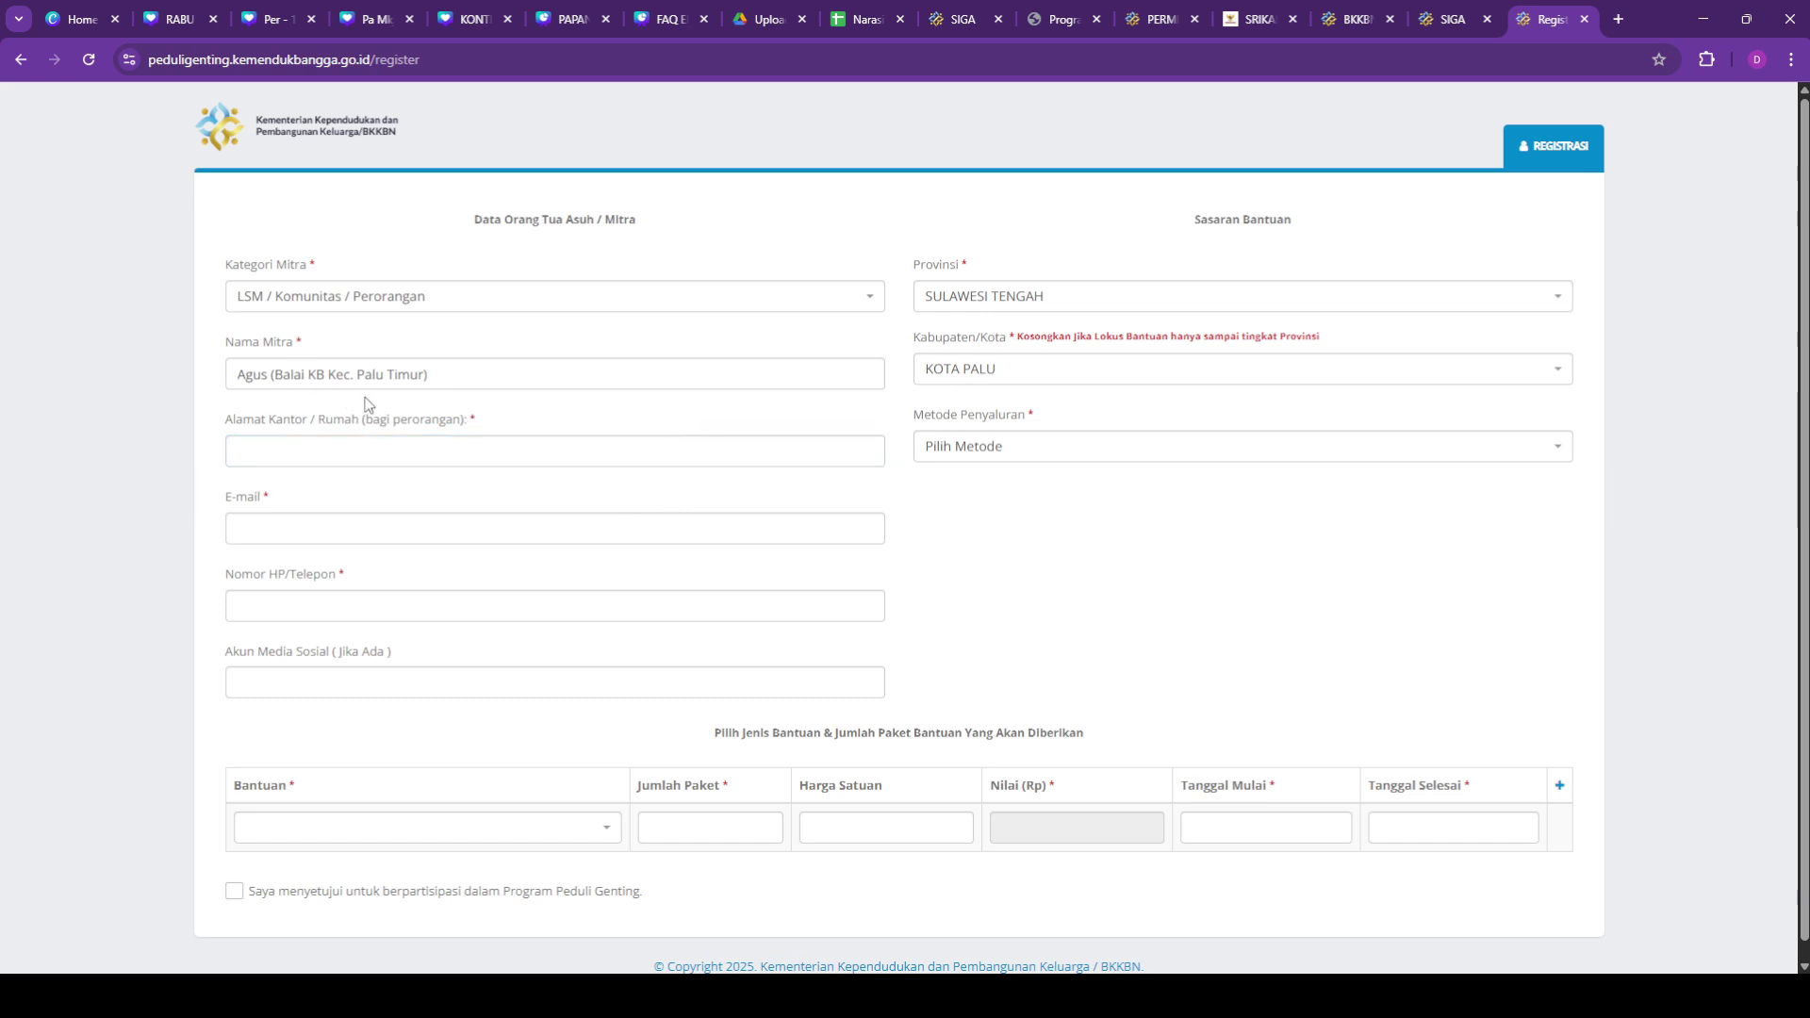
left_click(323, 461)
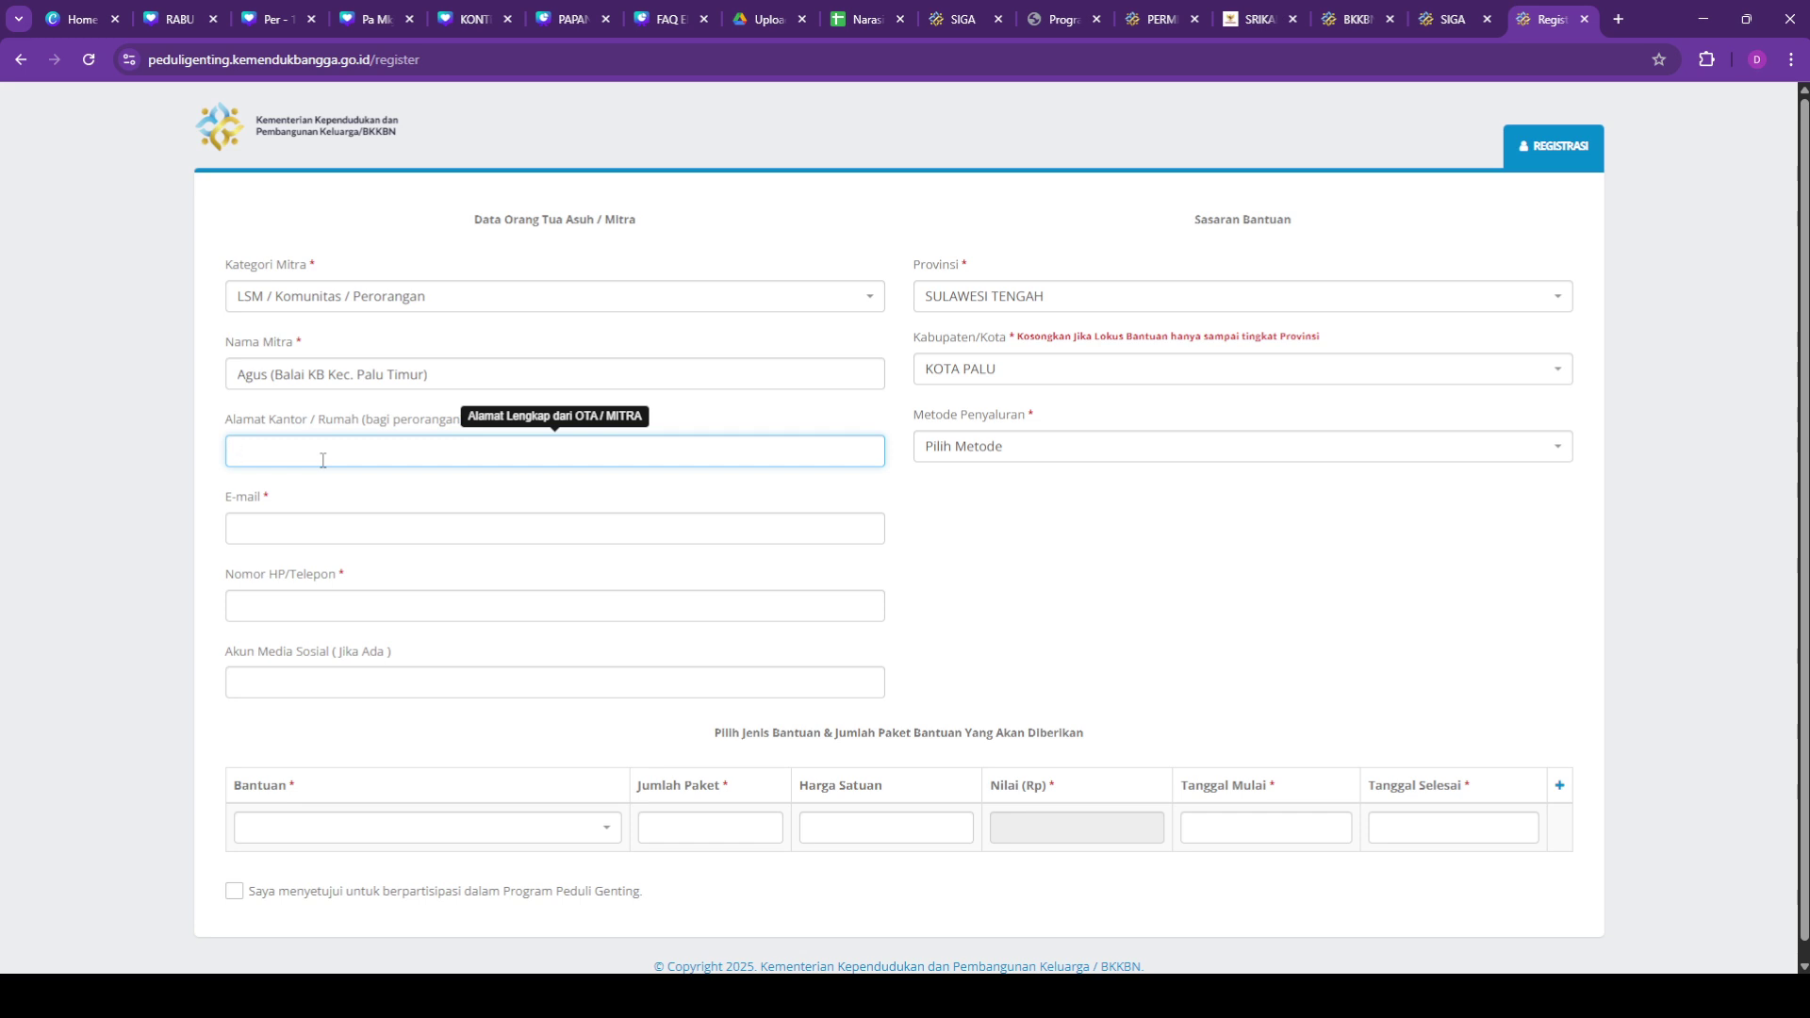
left_click(321, 453)
key("BackSpace")
left_click(1065, 446)
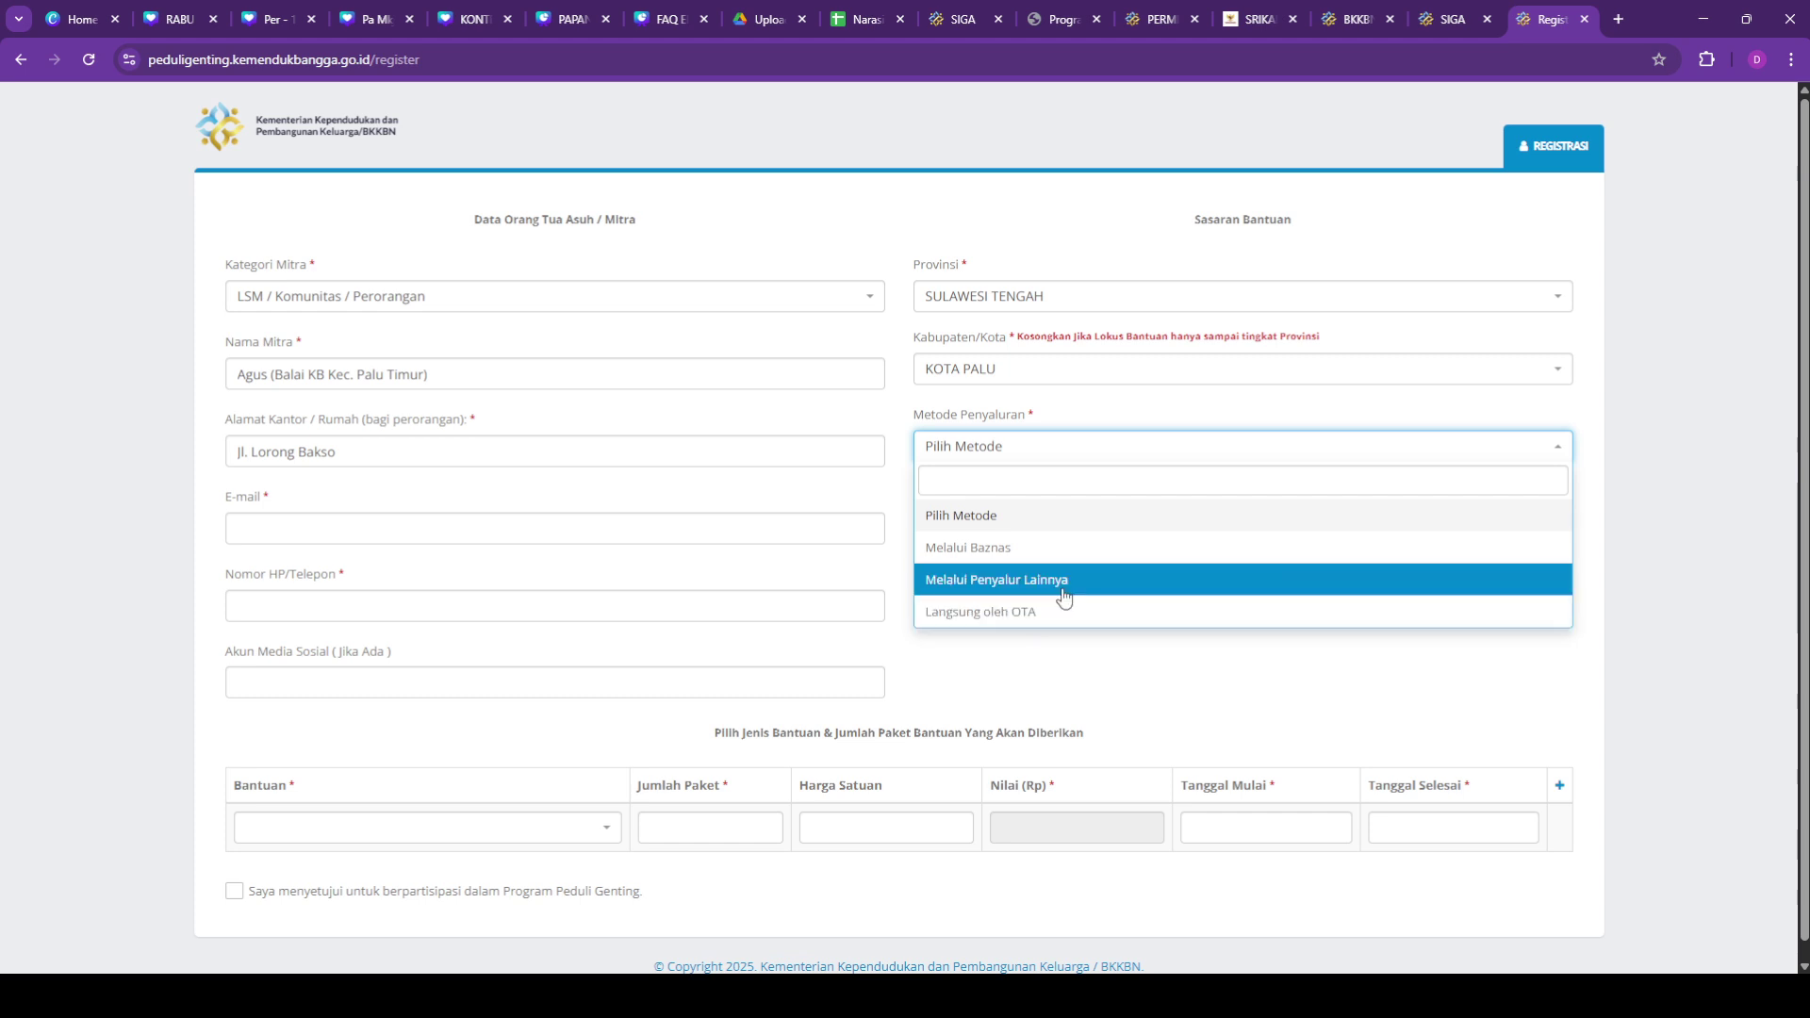
left_click(1064, 580)
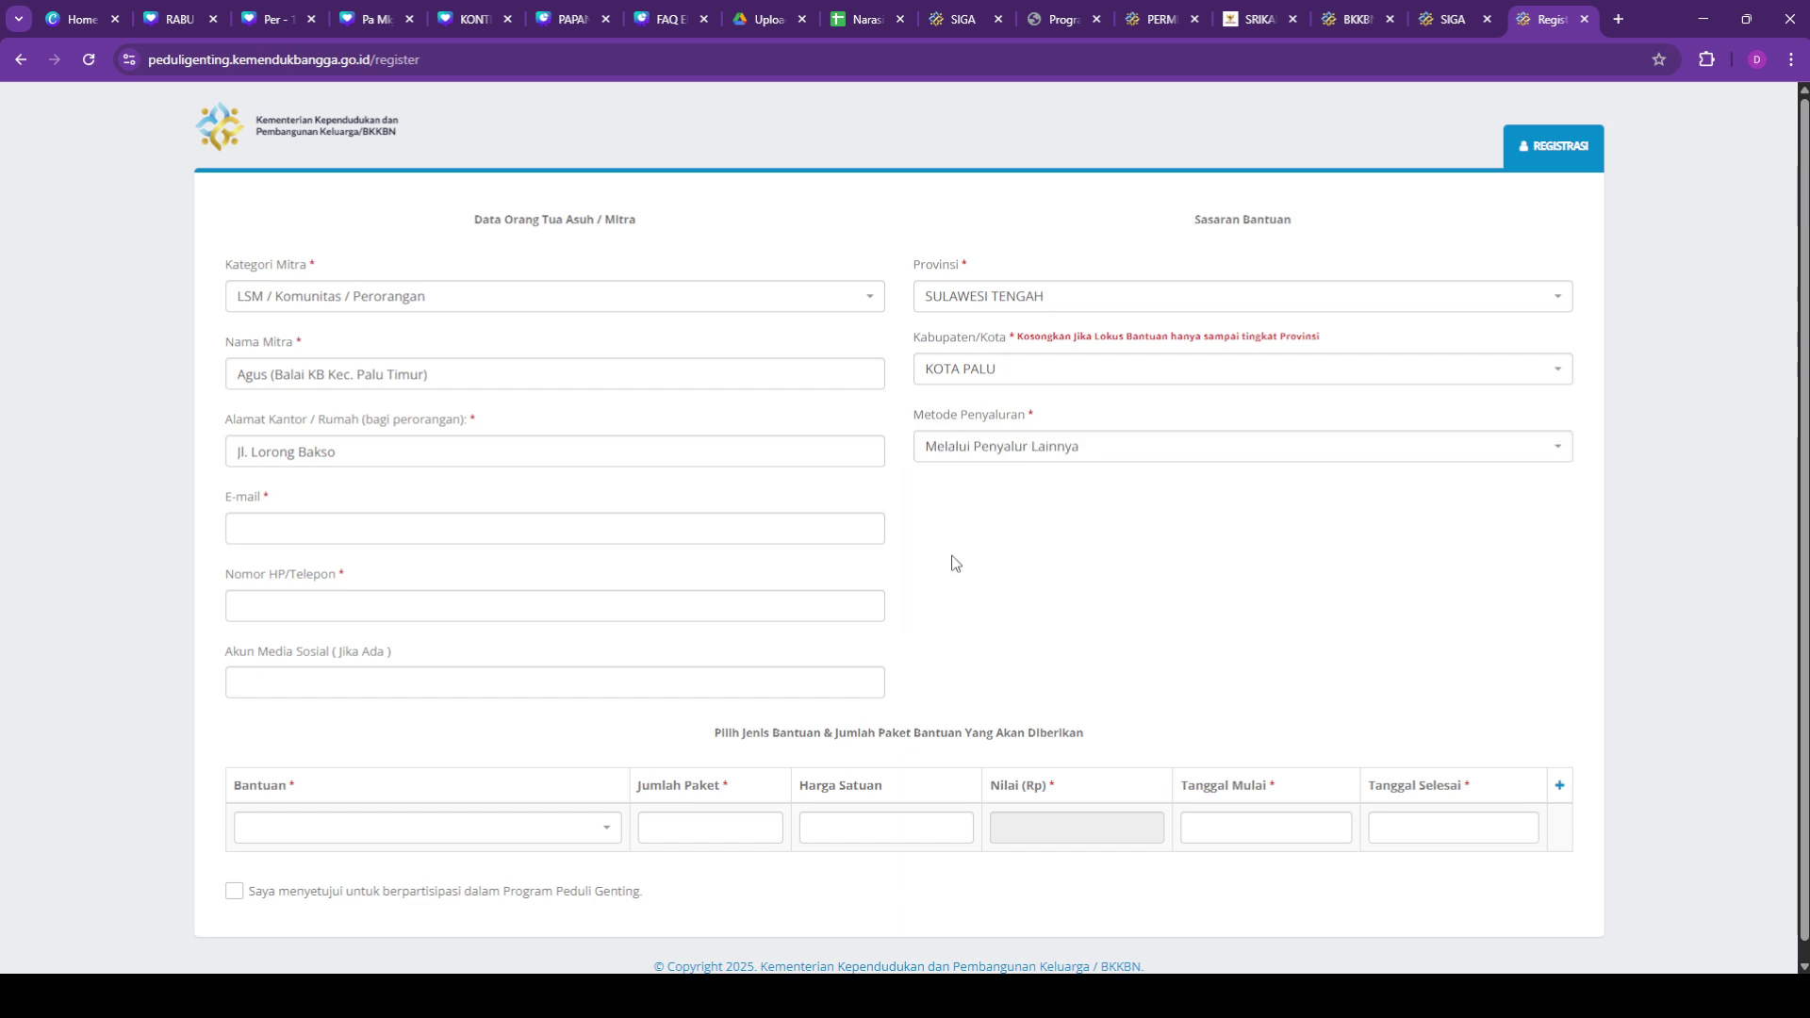
left_click(728, 526)
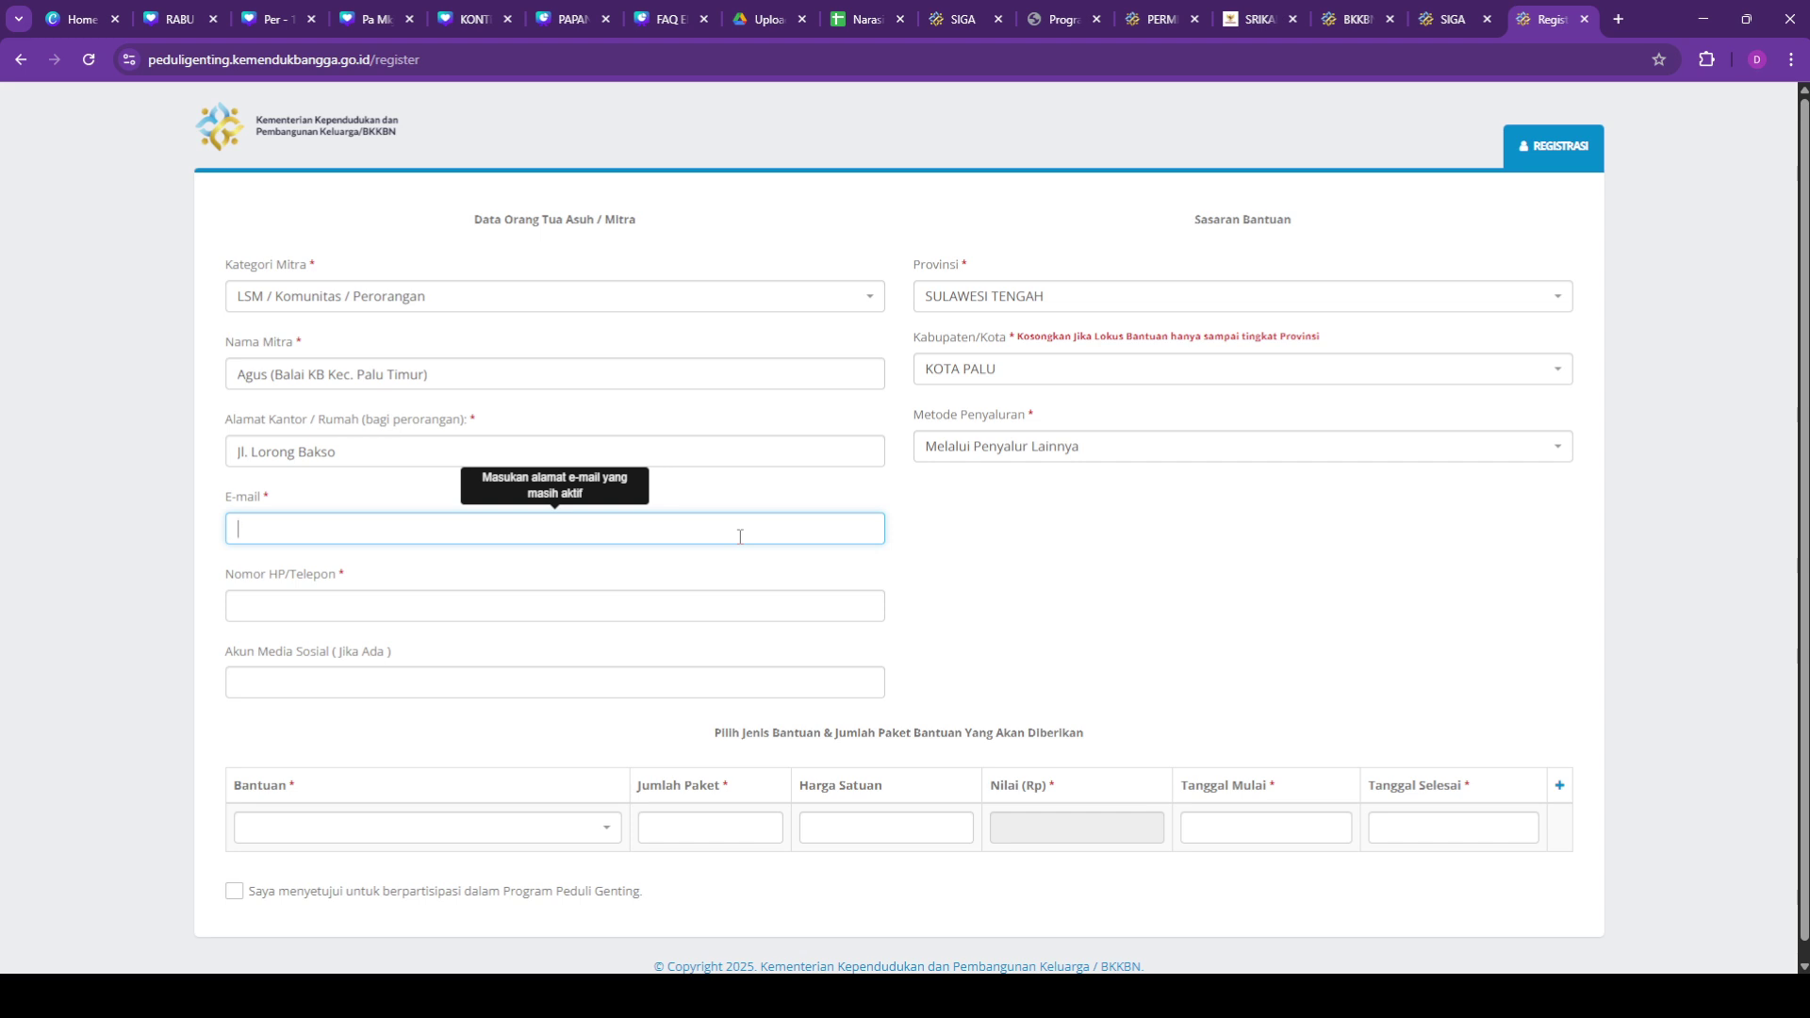
left_click(553, 620)
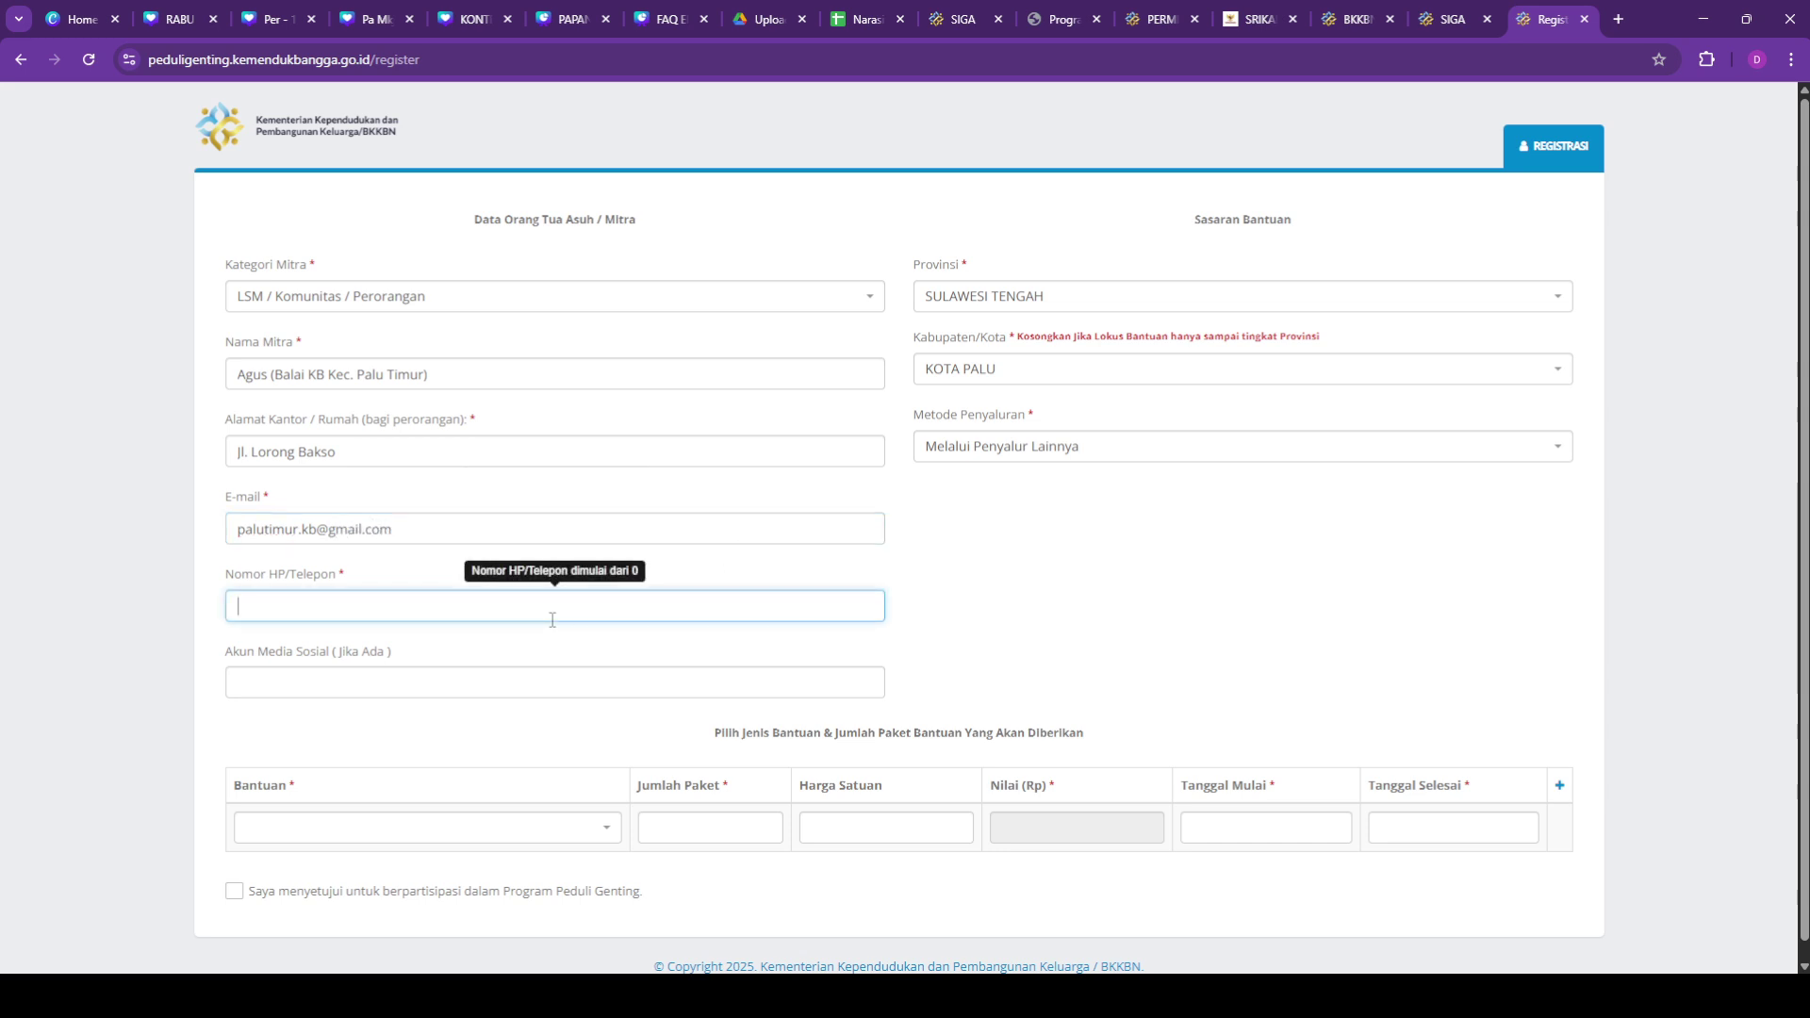
left_click(480, 689)
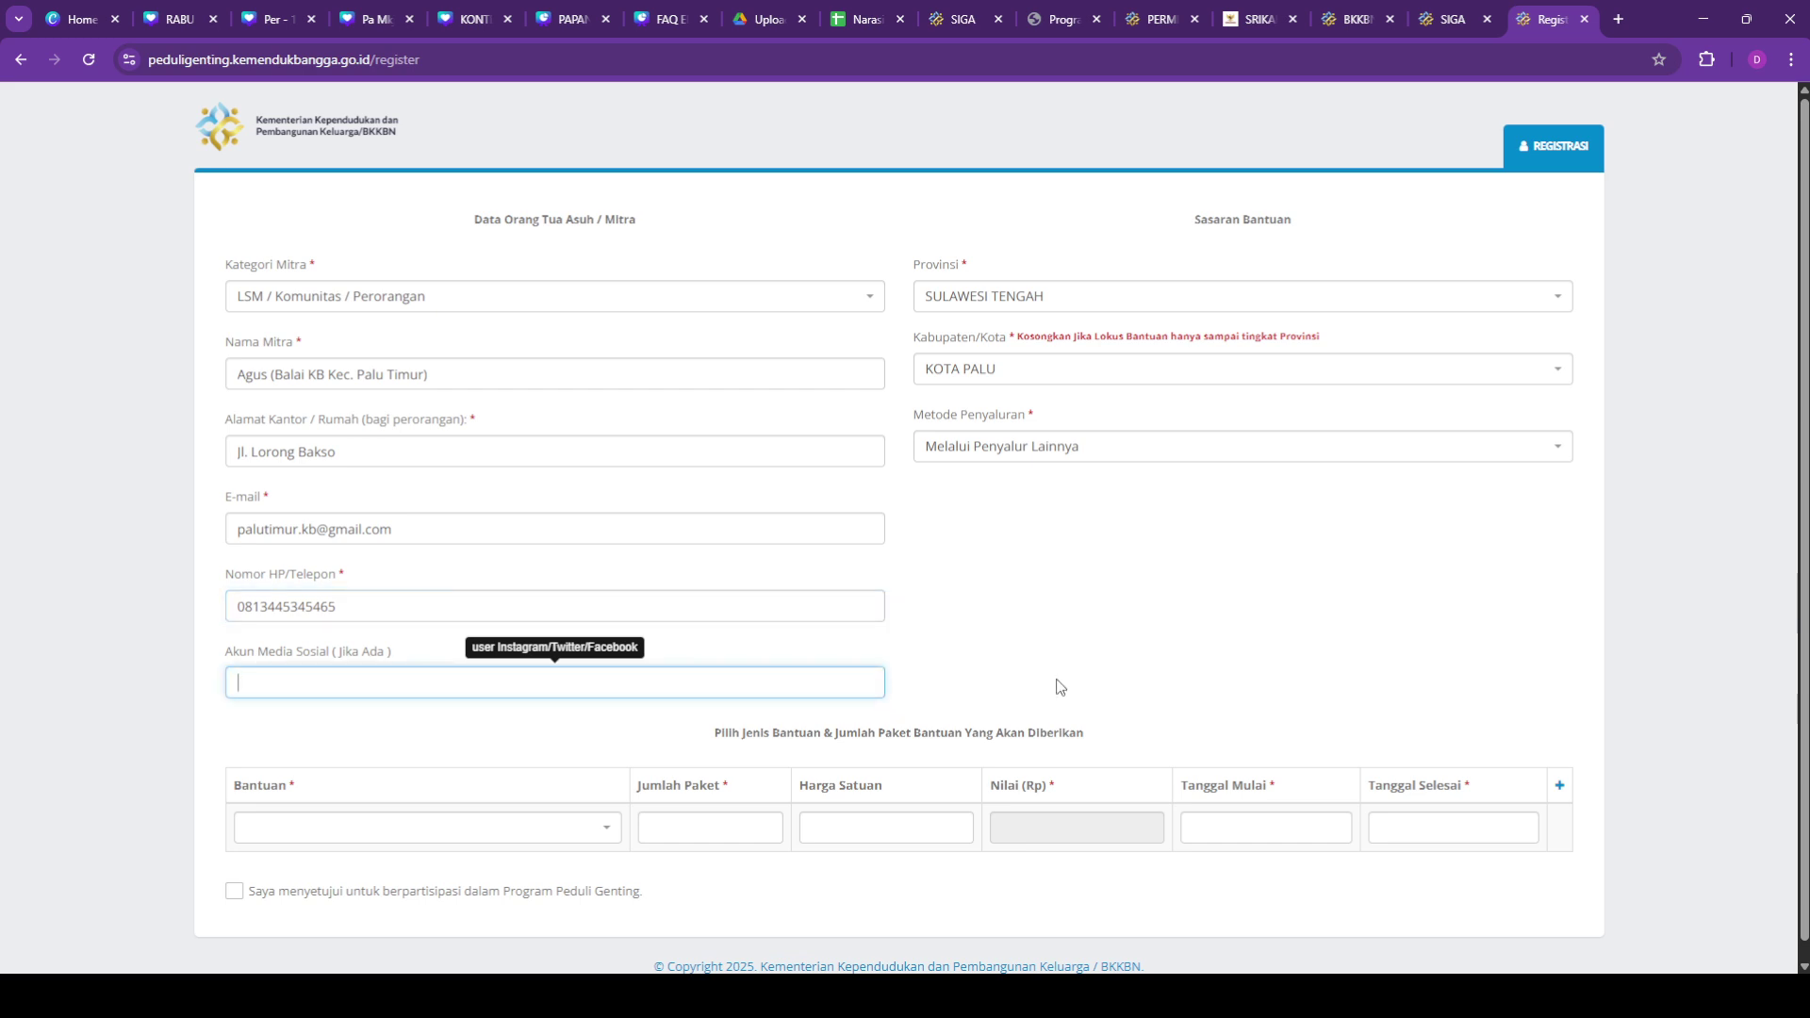
left_click(1131, 663)
scroll(567, 833, "down", 1)
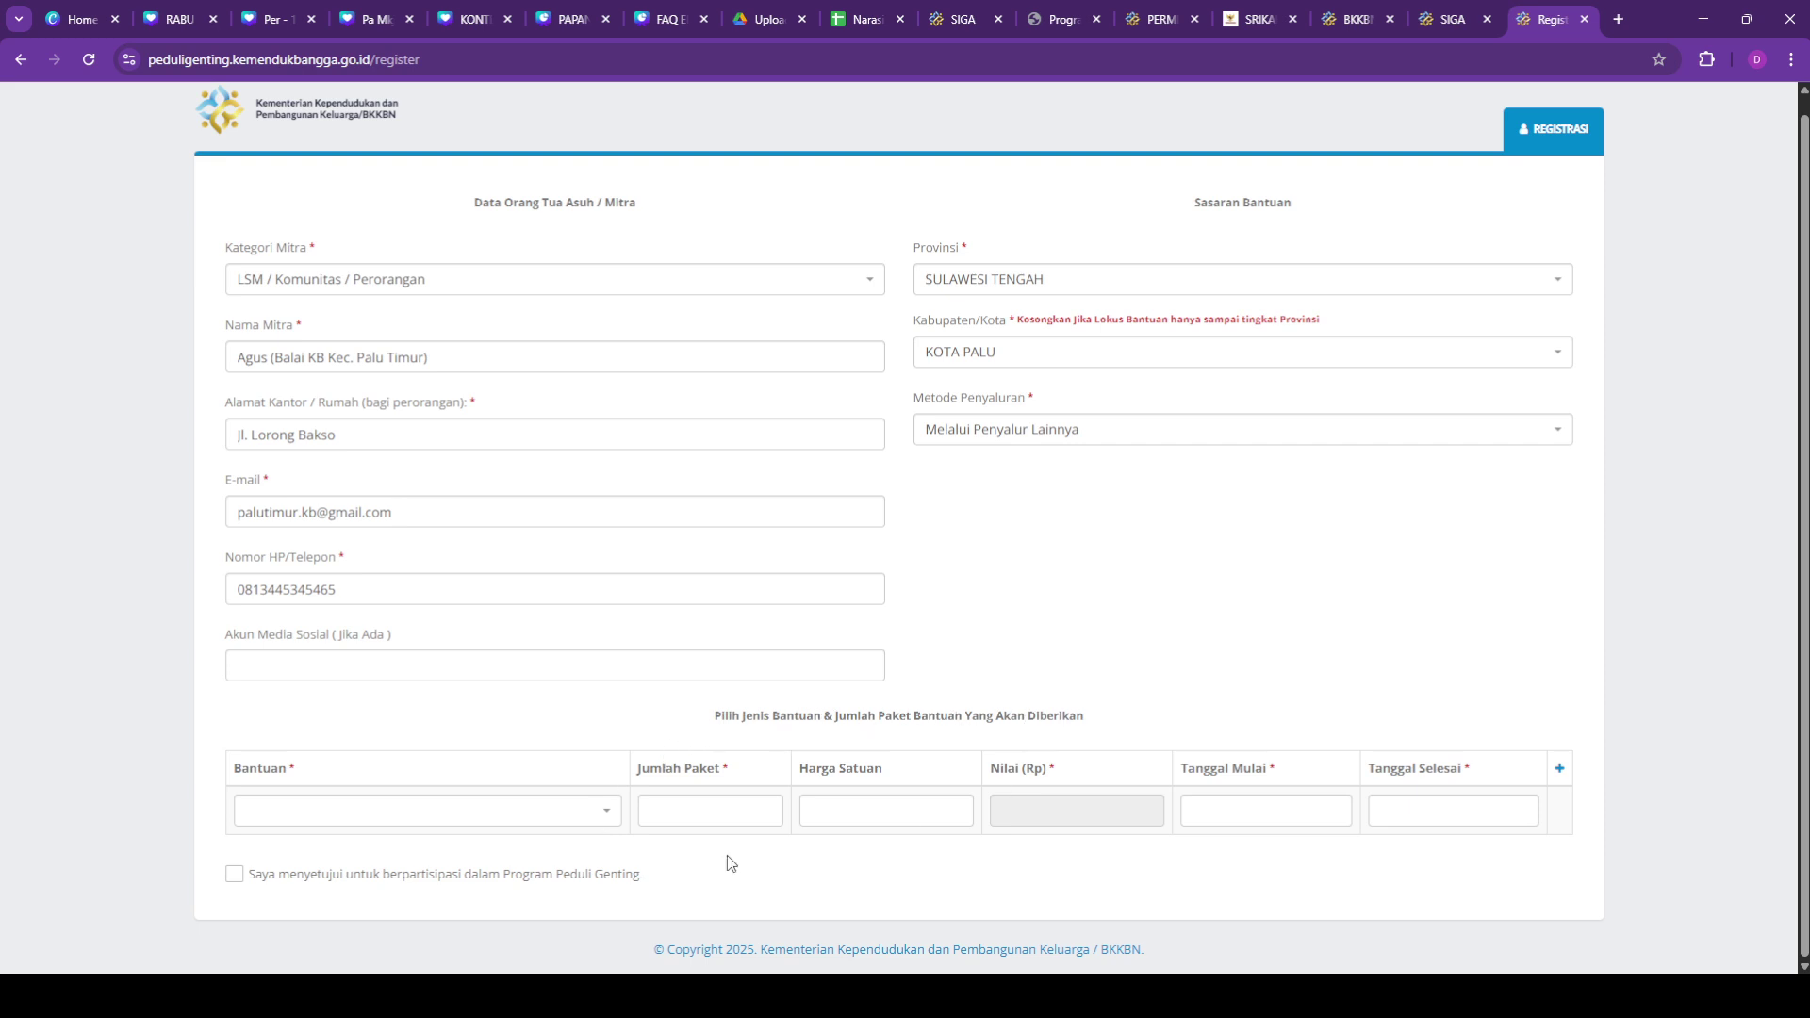
Step: Choose Bantuan Nutrisi Baduta Selama 6 Bulan with 2 packages, totalling 5.400.000
left_click(606, 820)
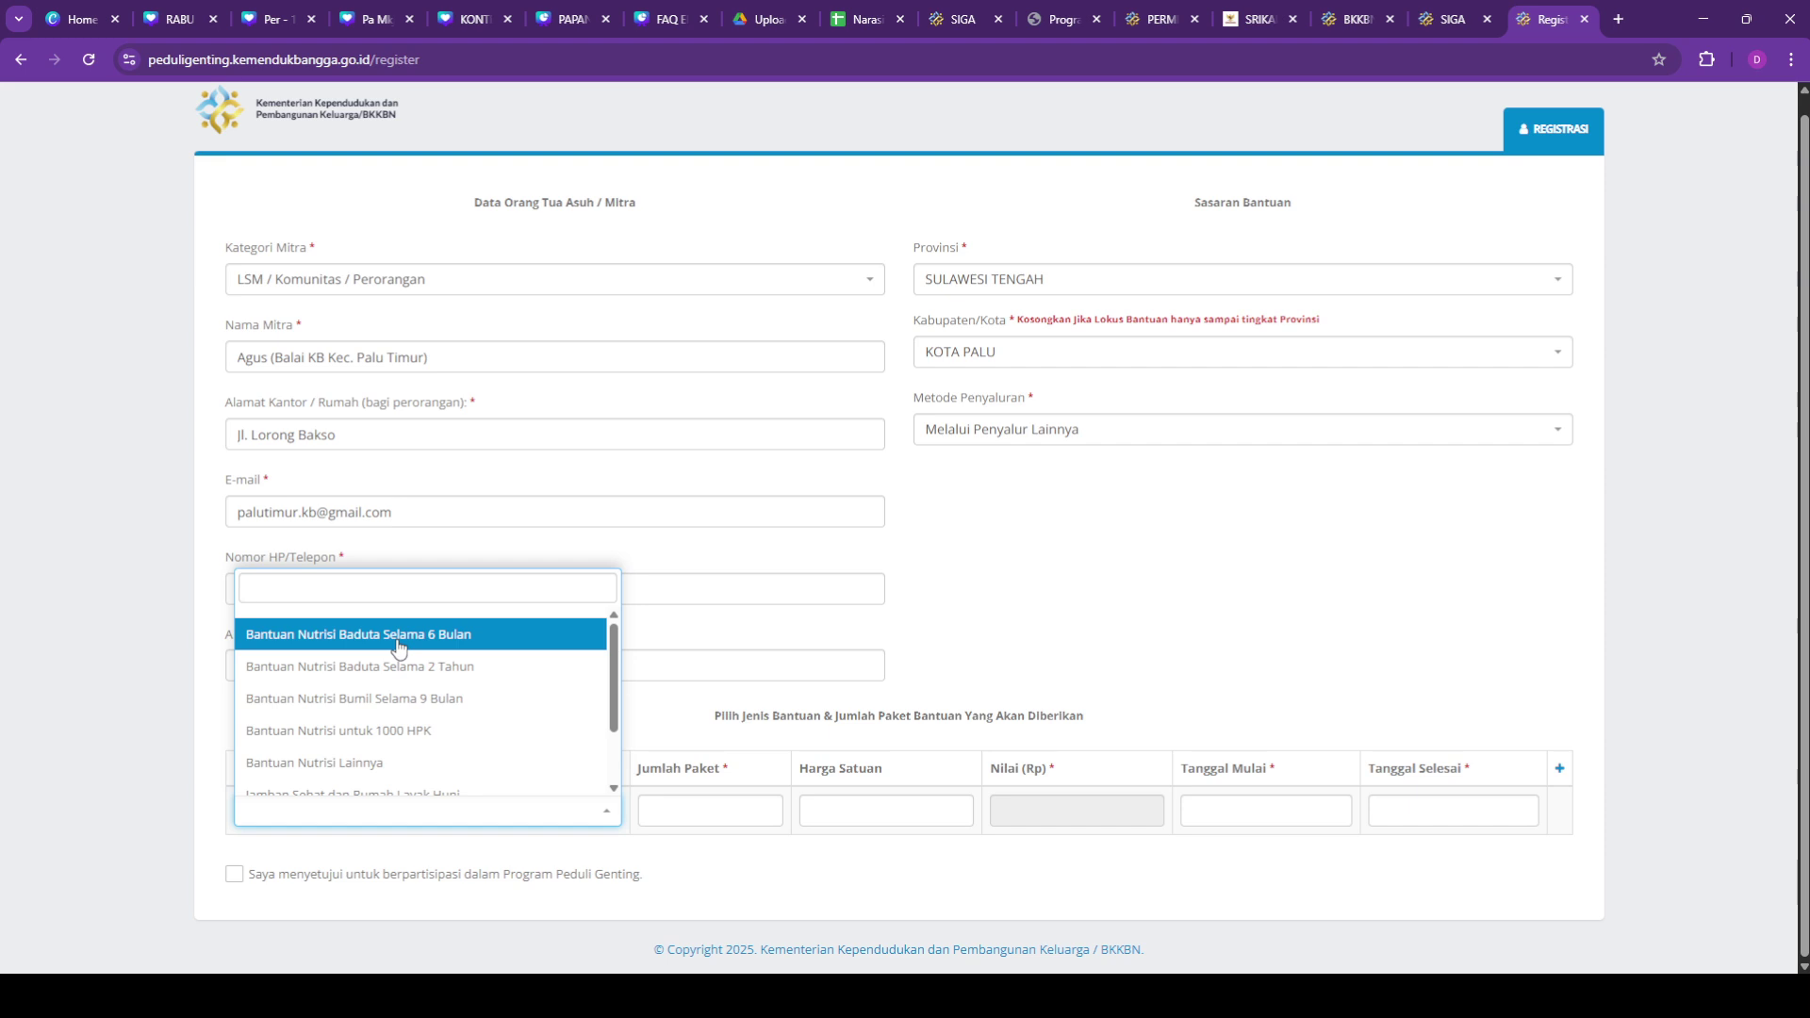
left_click(397, 644)
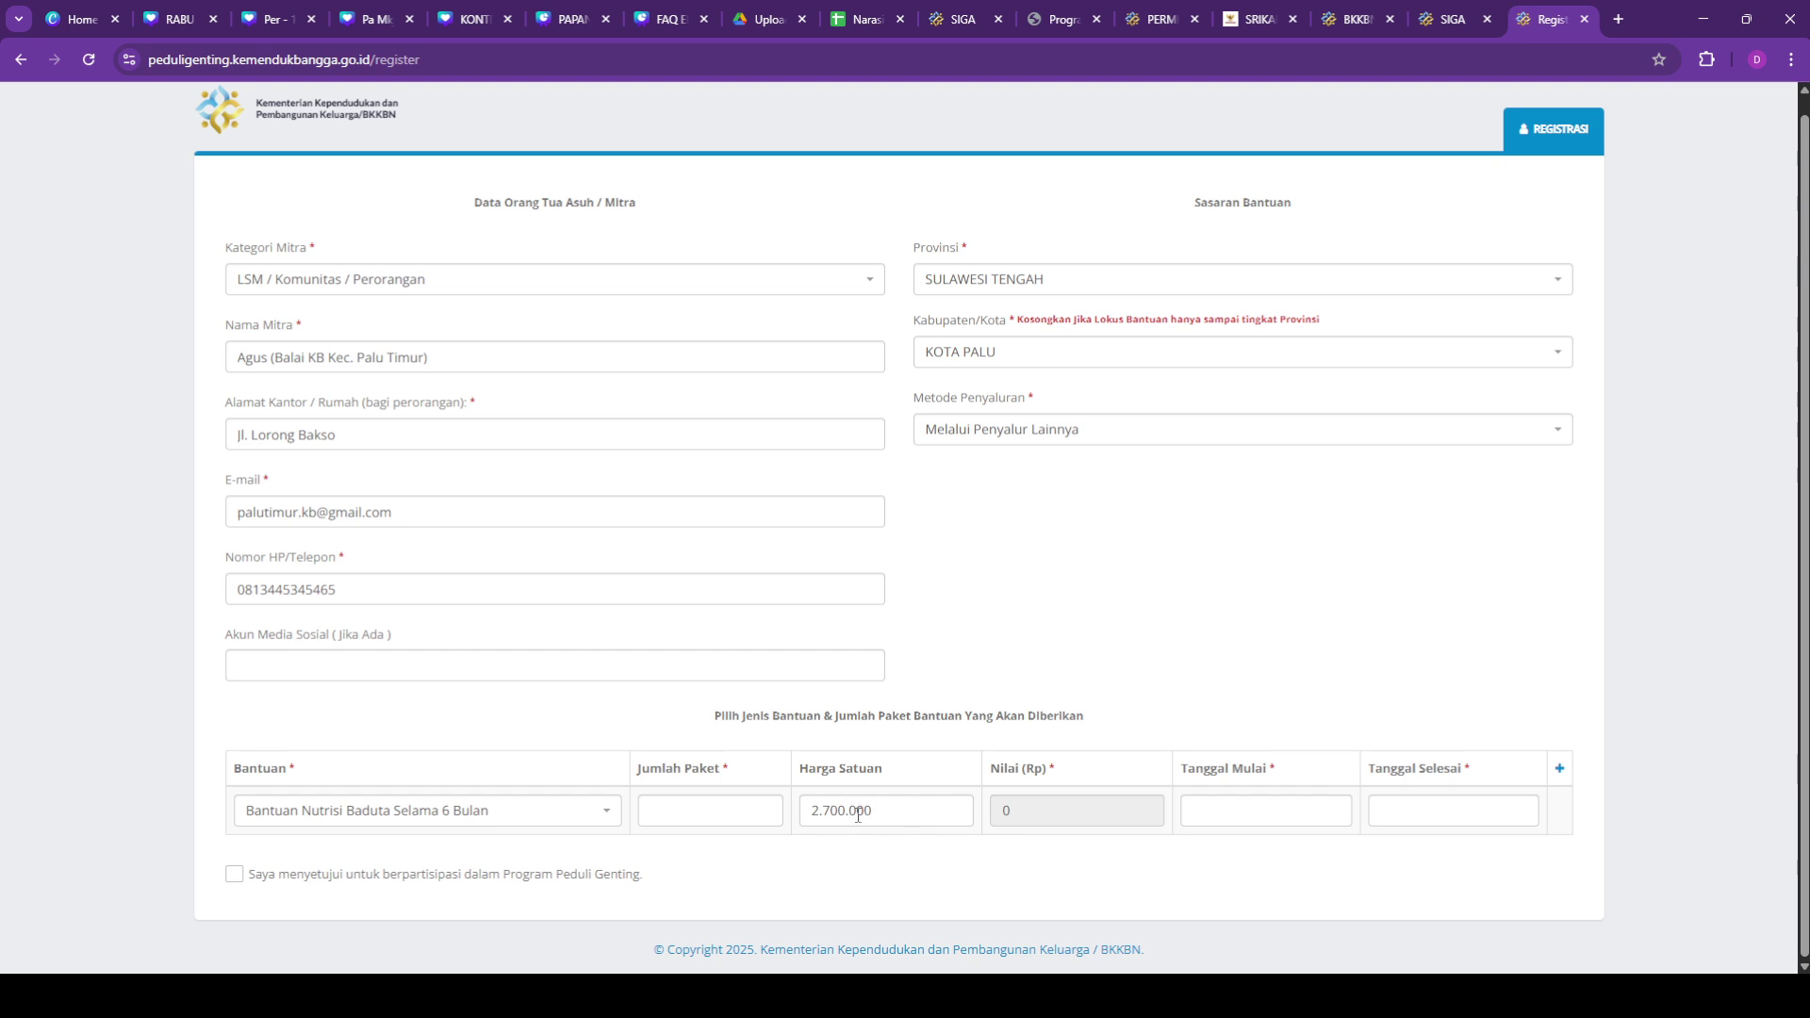
left_click(759, 820)
type("1")
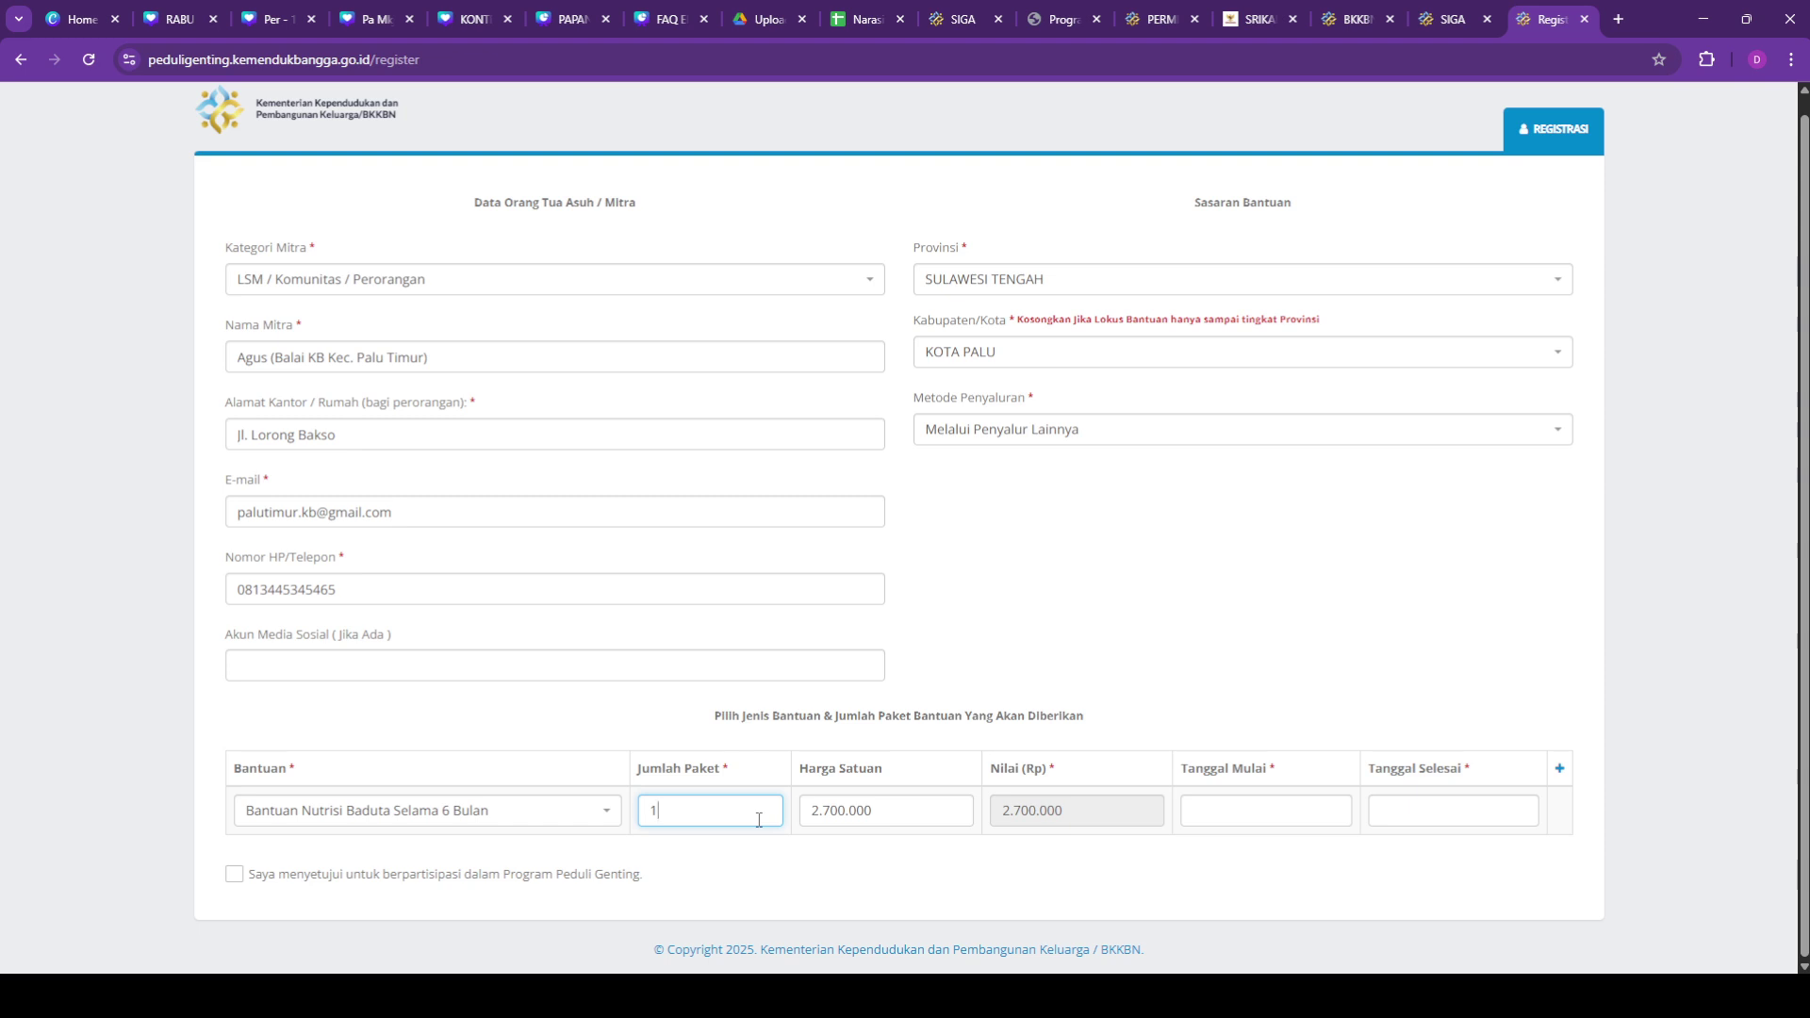
key("BackSpace")
type("2")
left_click(1037, 810)
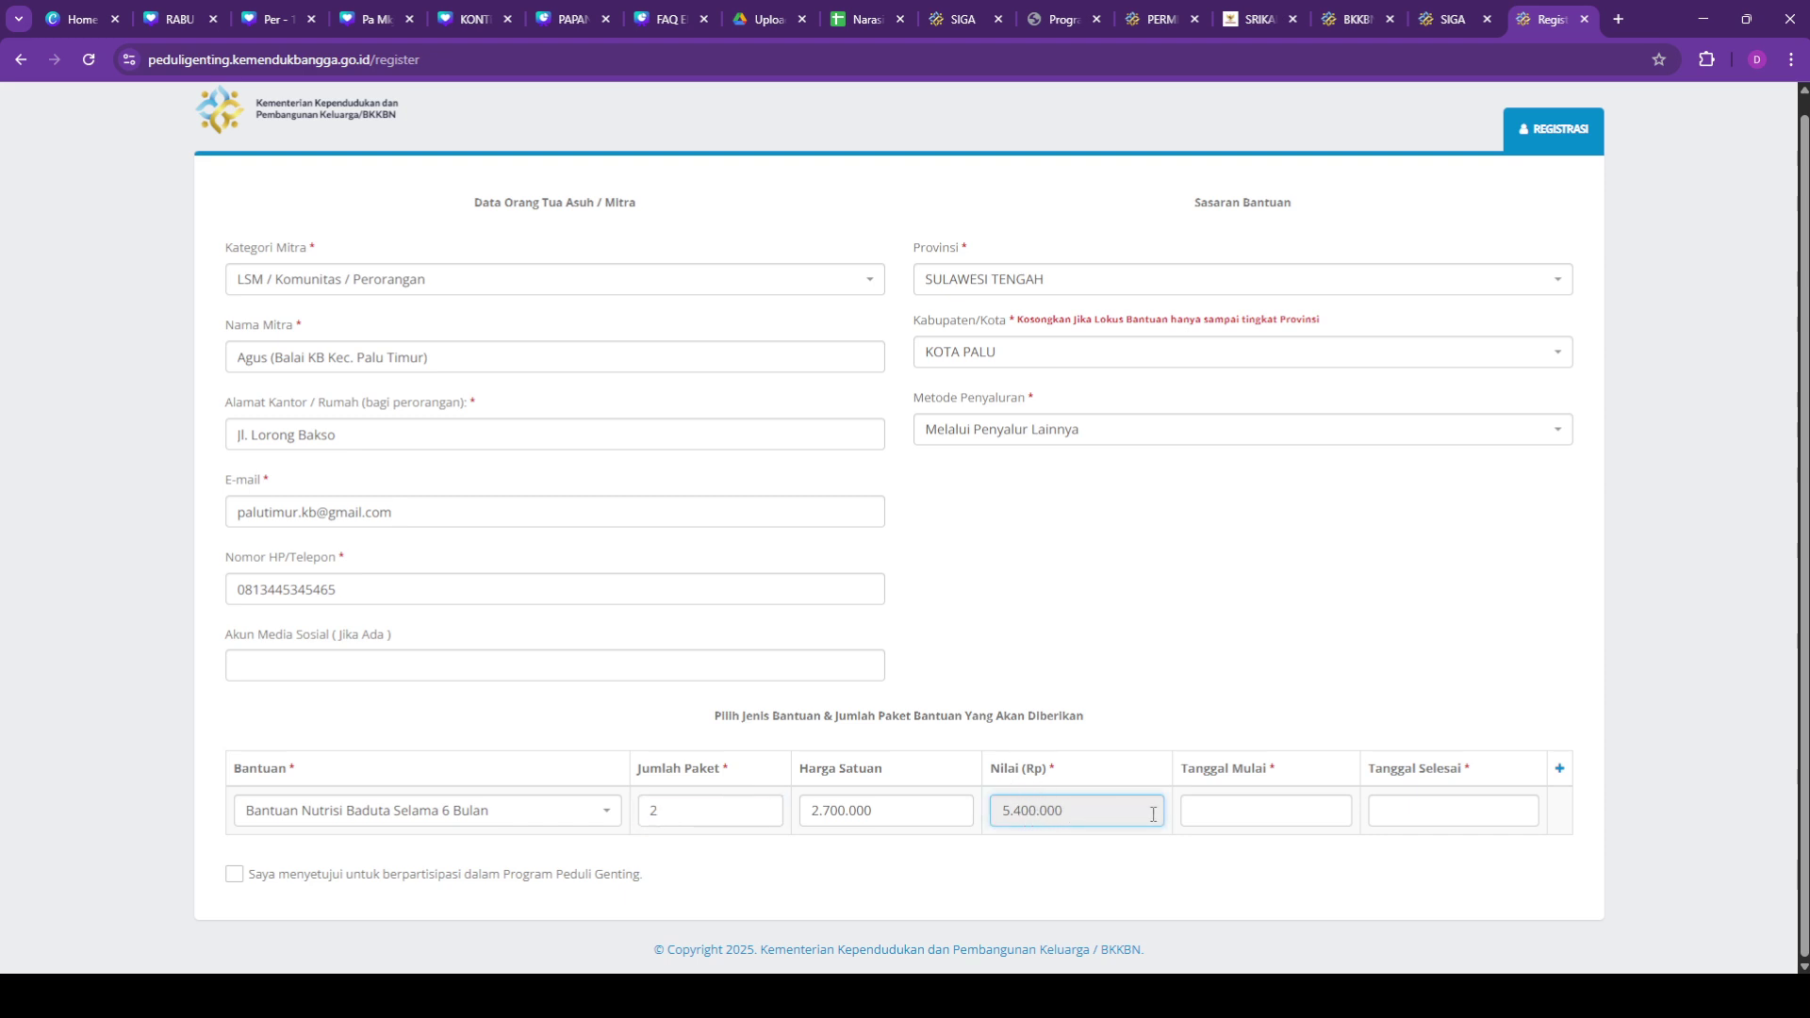
left_click(1223, 812)
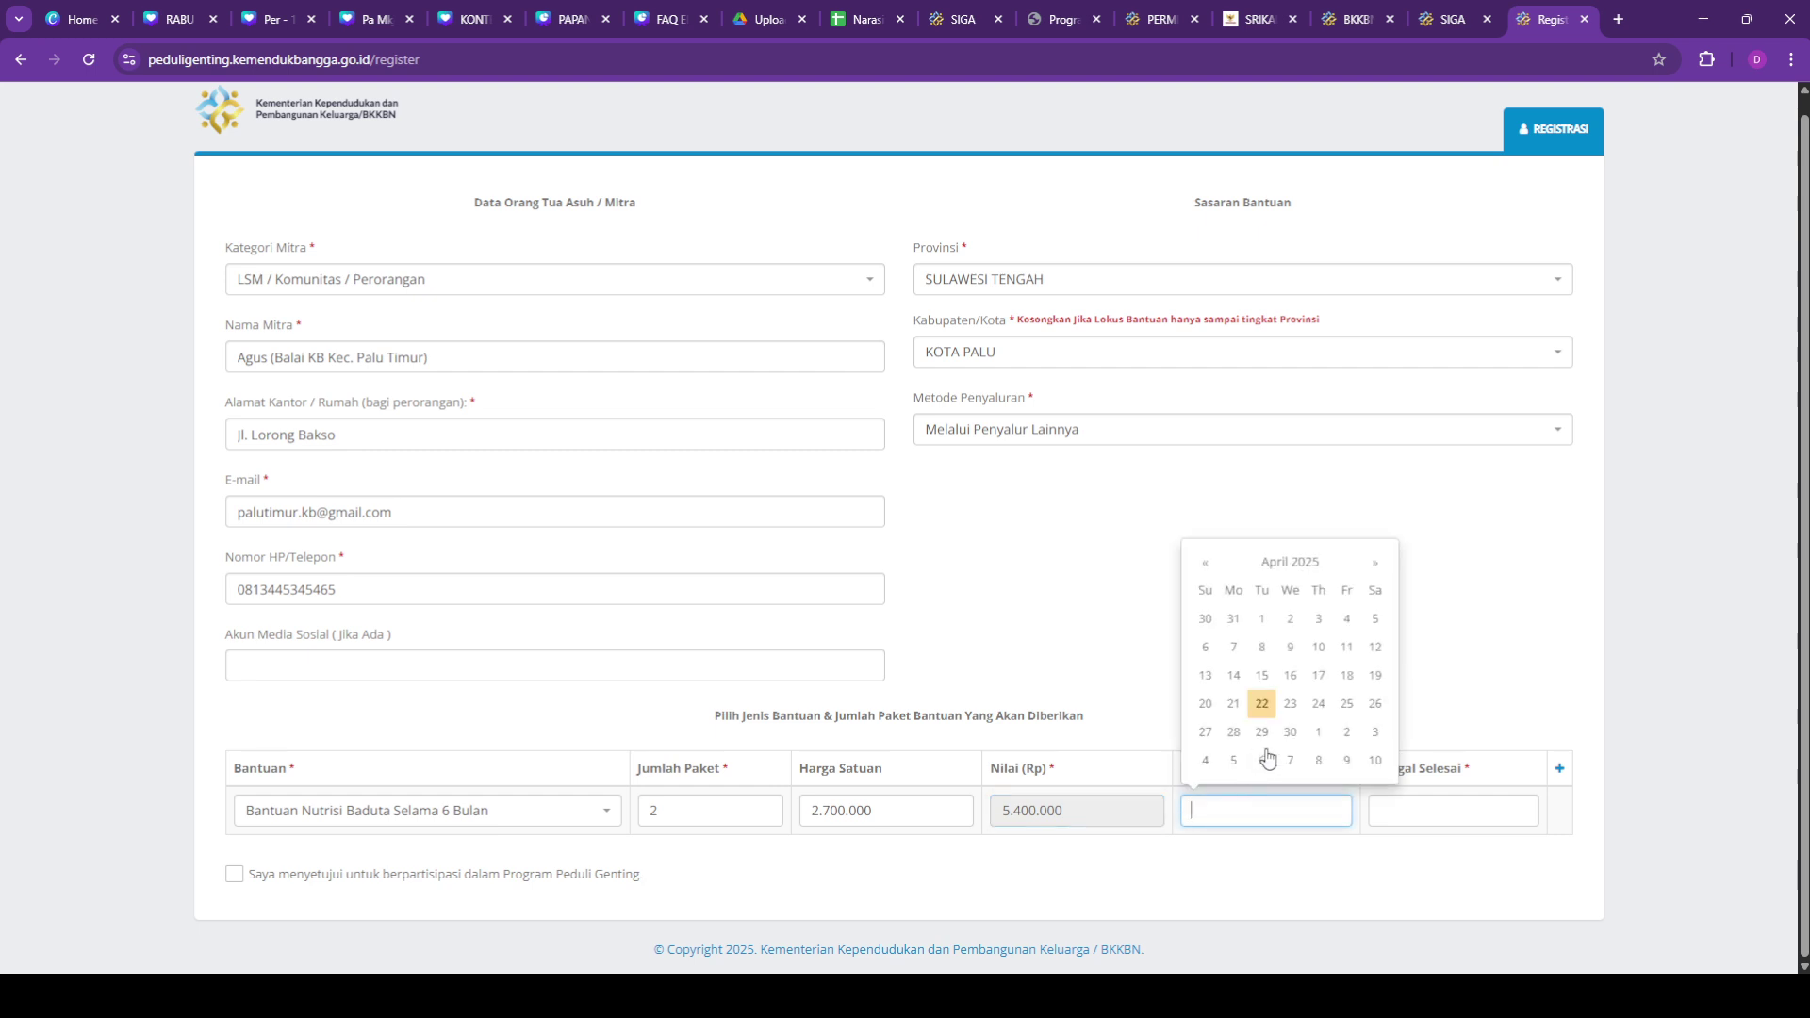
Step: Set Tanggal Mulai to 1 January 2025, leaving Tanggal Selesai empty
left_click(1214, 569)
left_click(1206, 566)
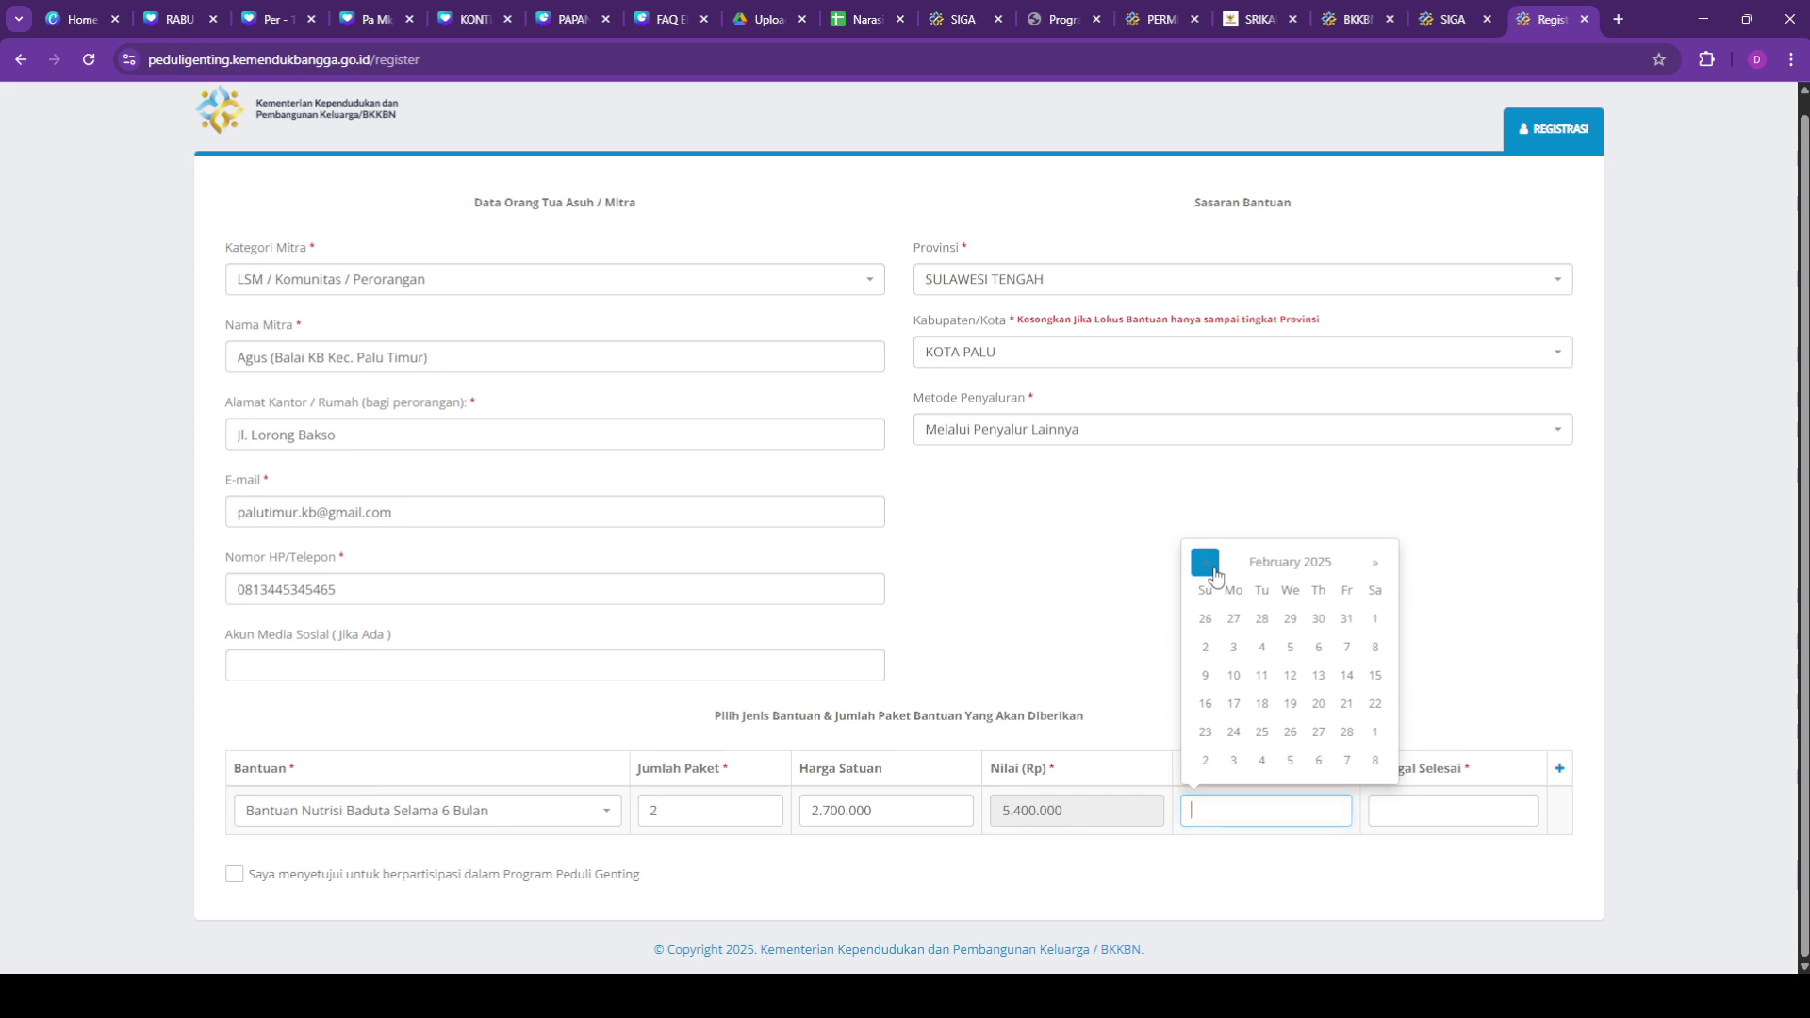
left_click(1206, 566)
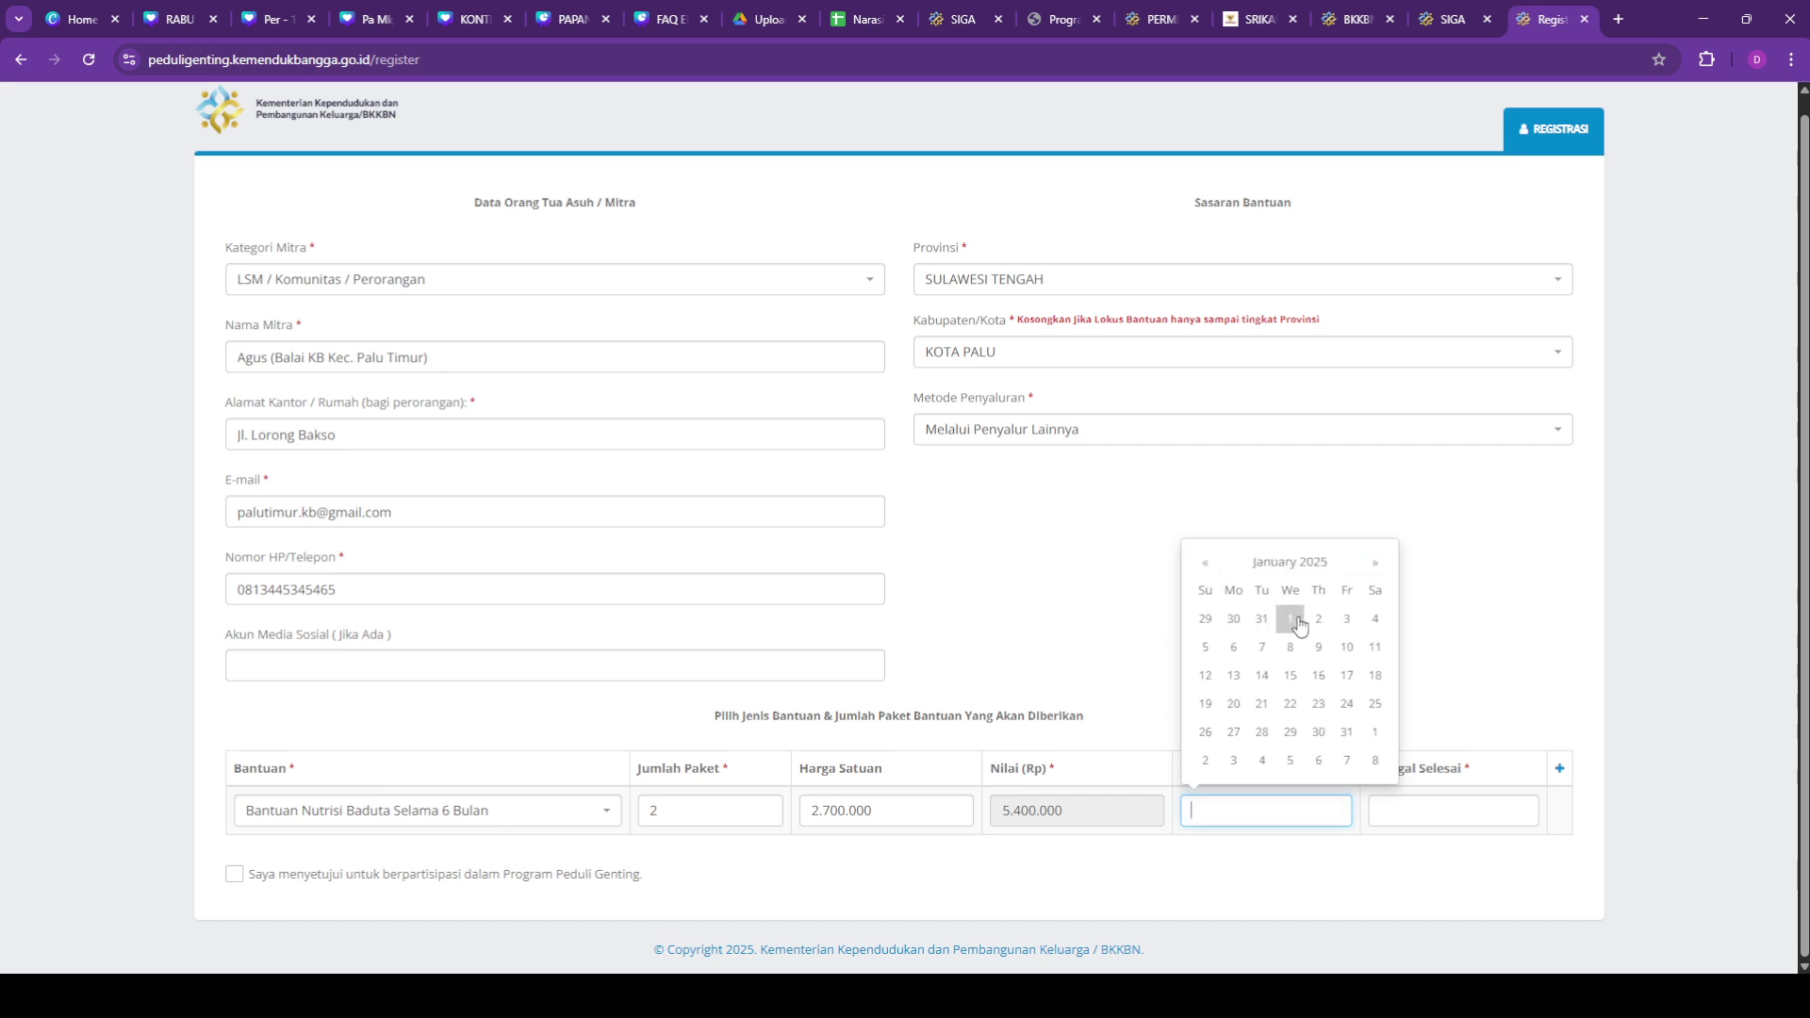
left_click(1296, 621)
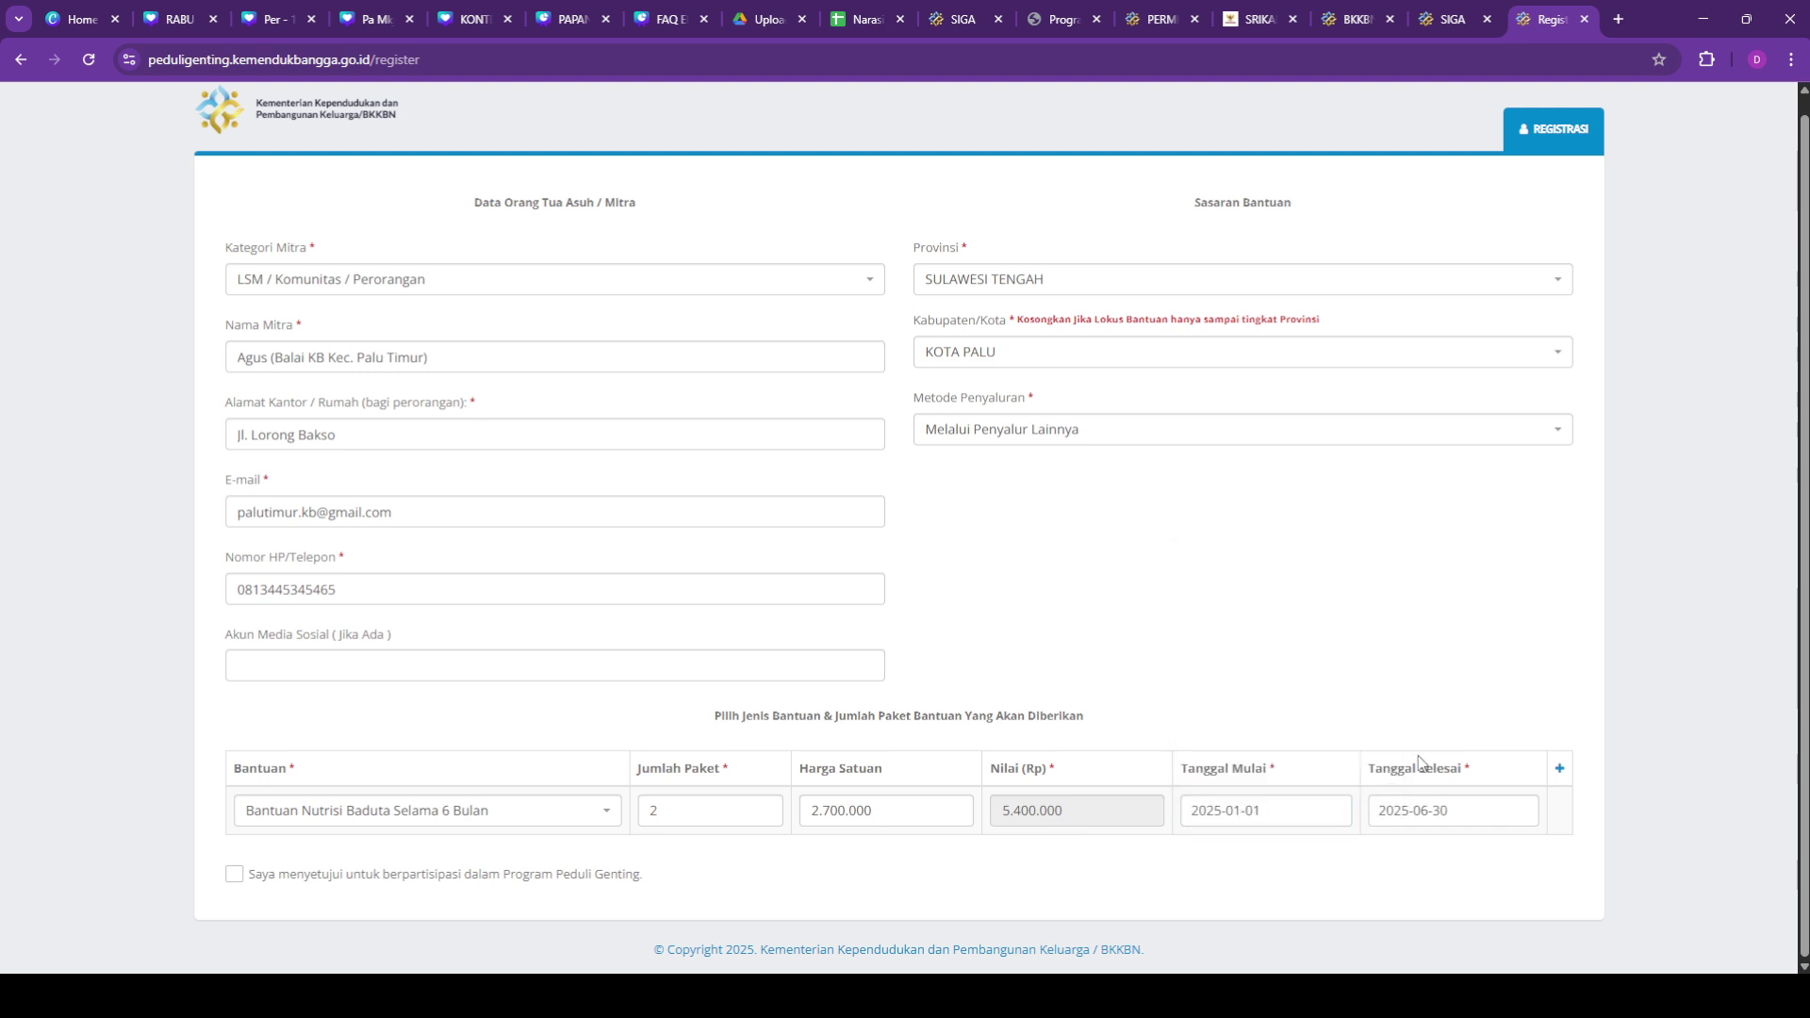
left_click(1427, 811)
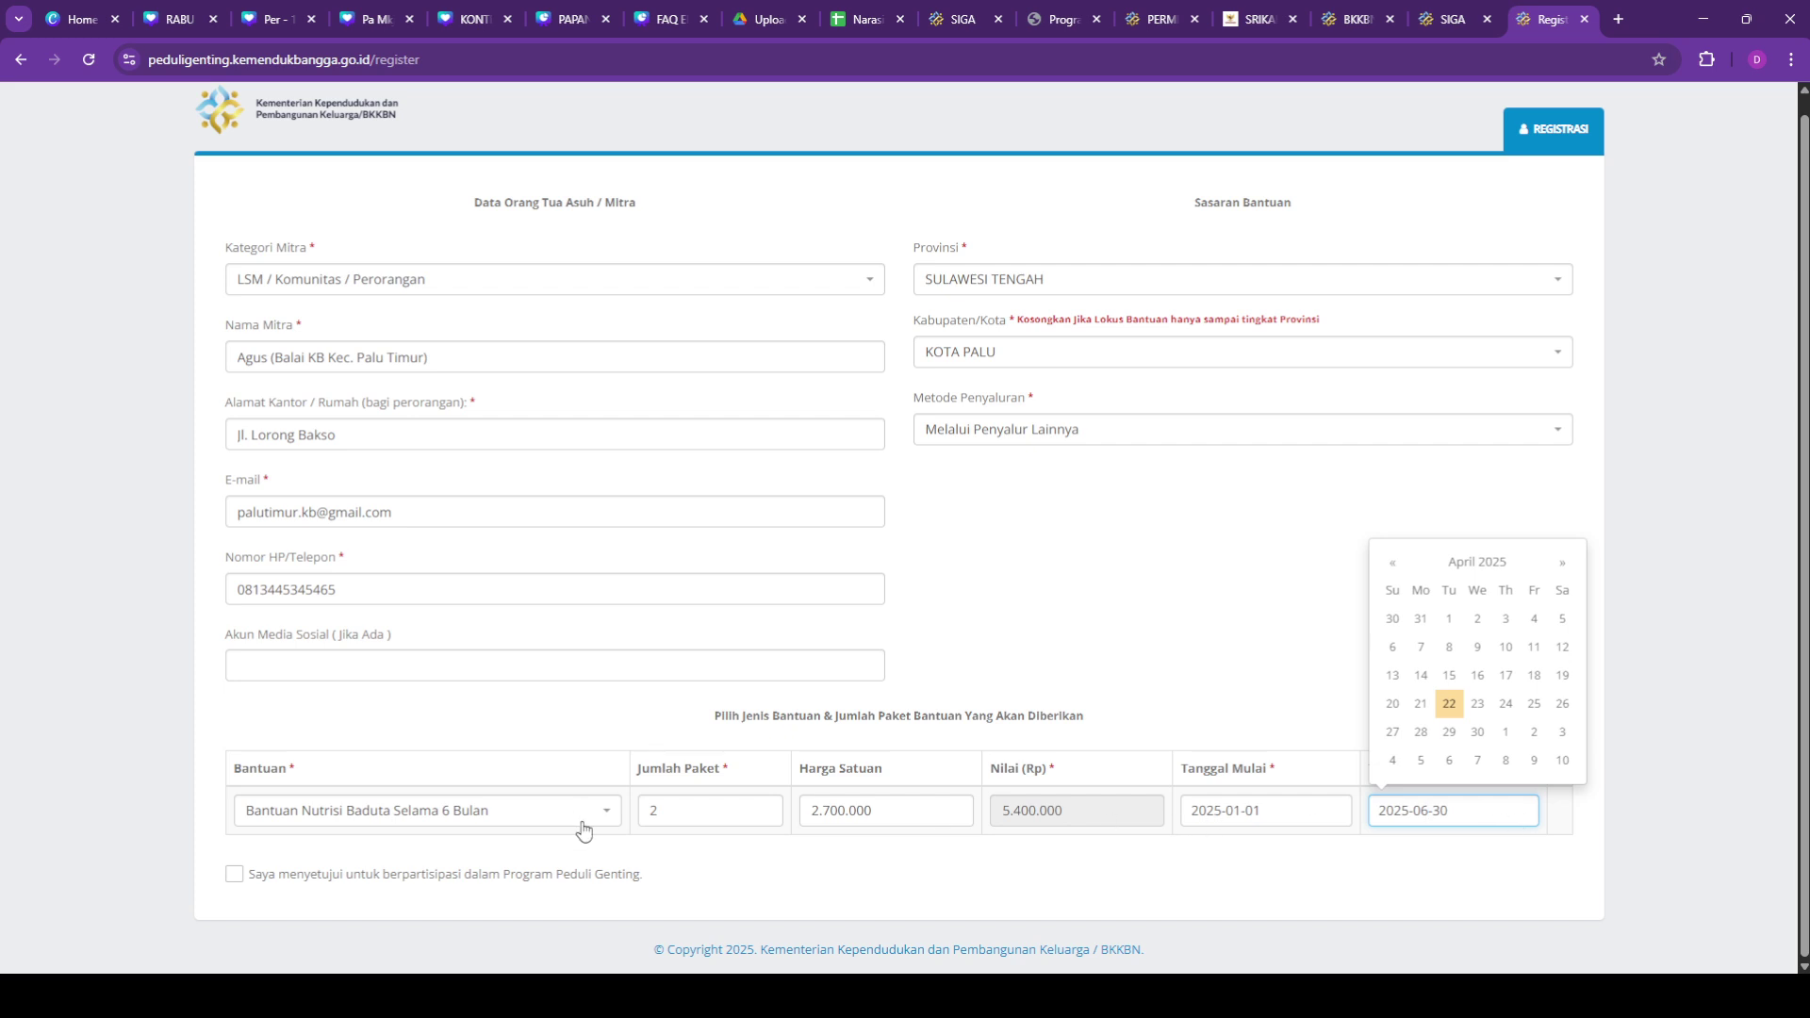
left_click(1279, 927)
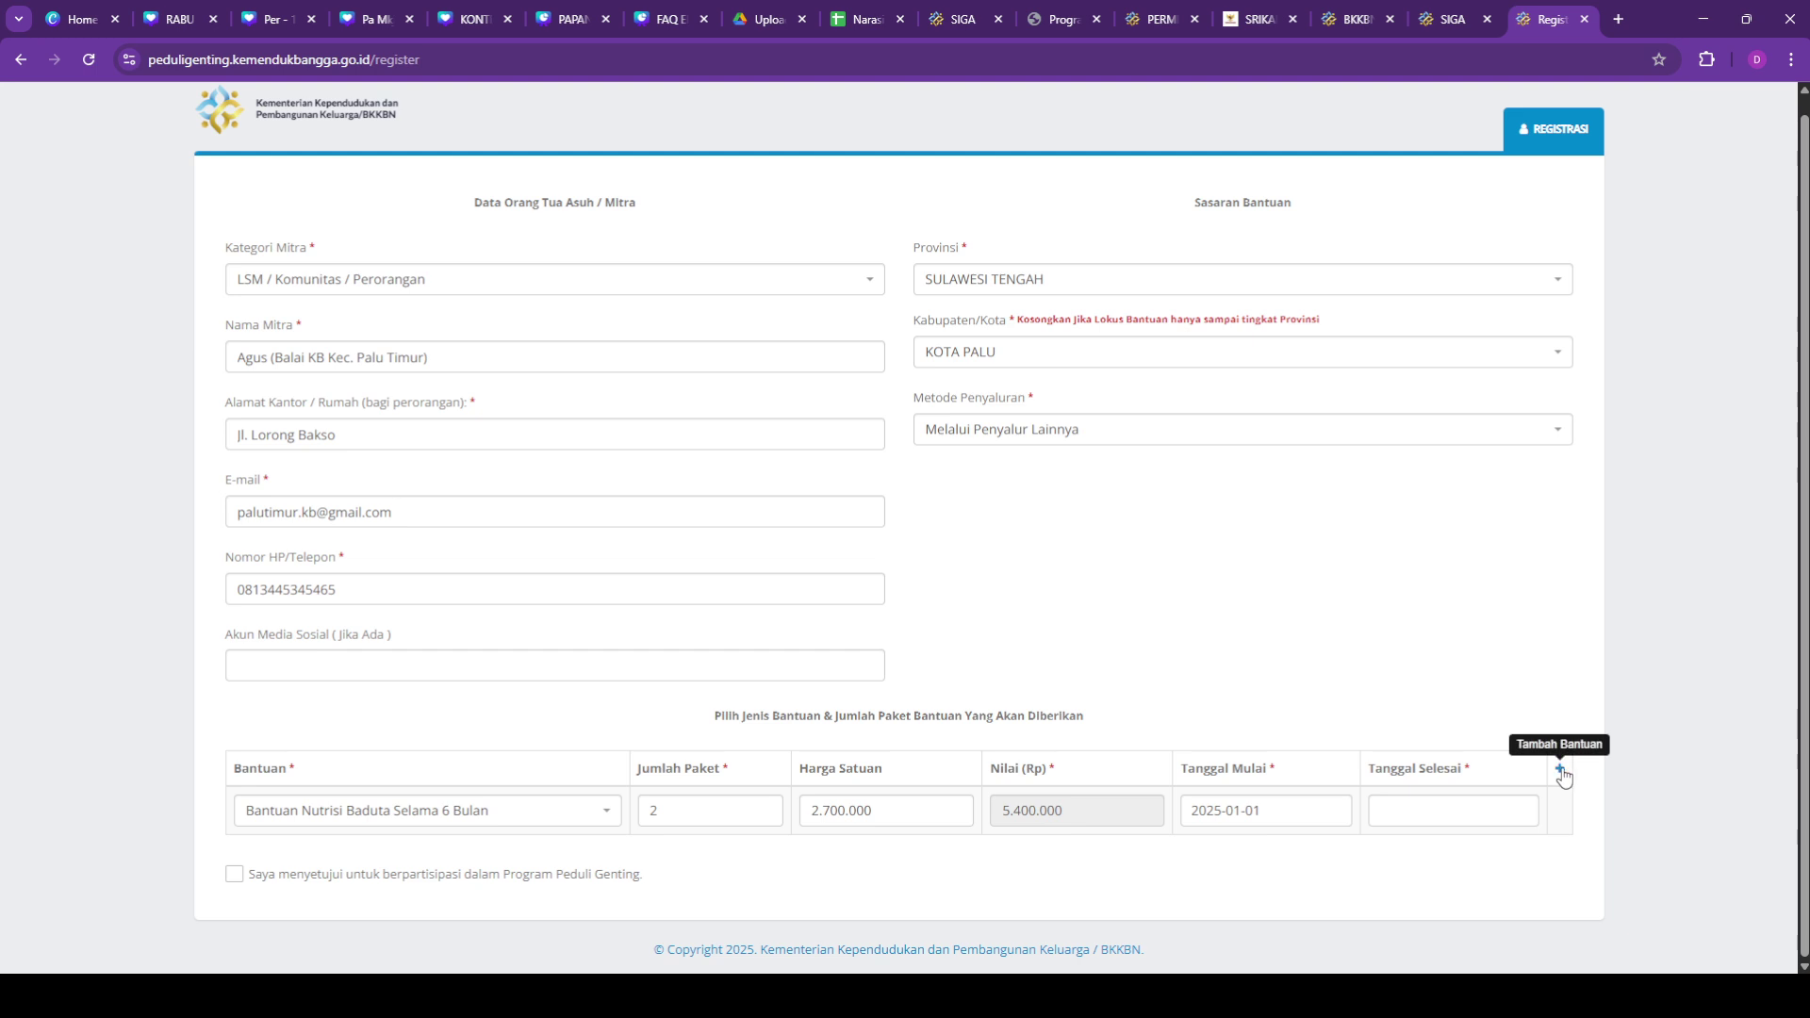
left_click(547, 811)
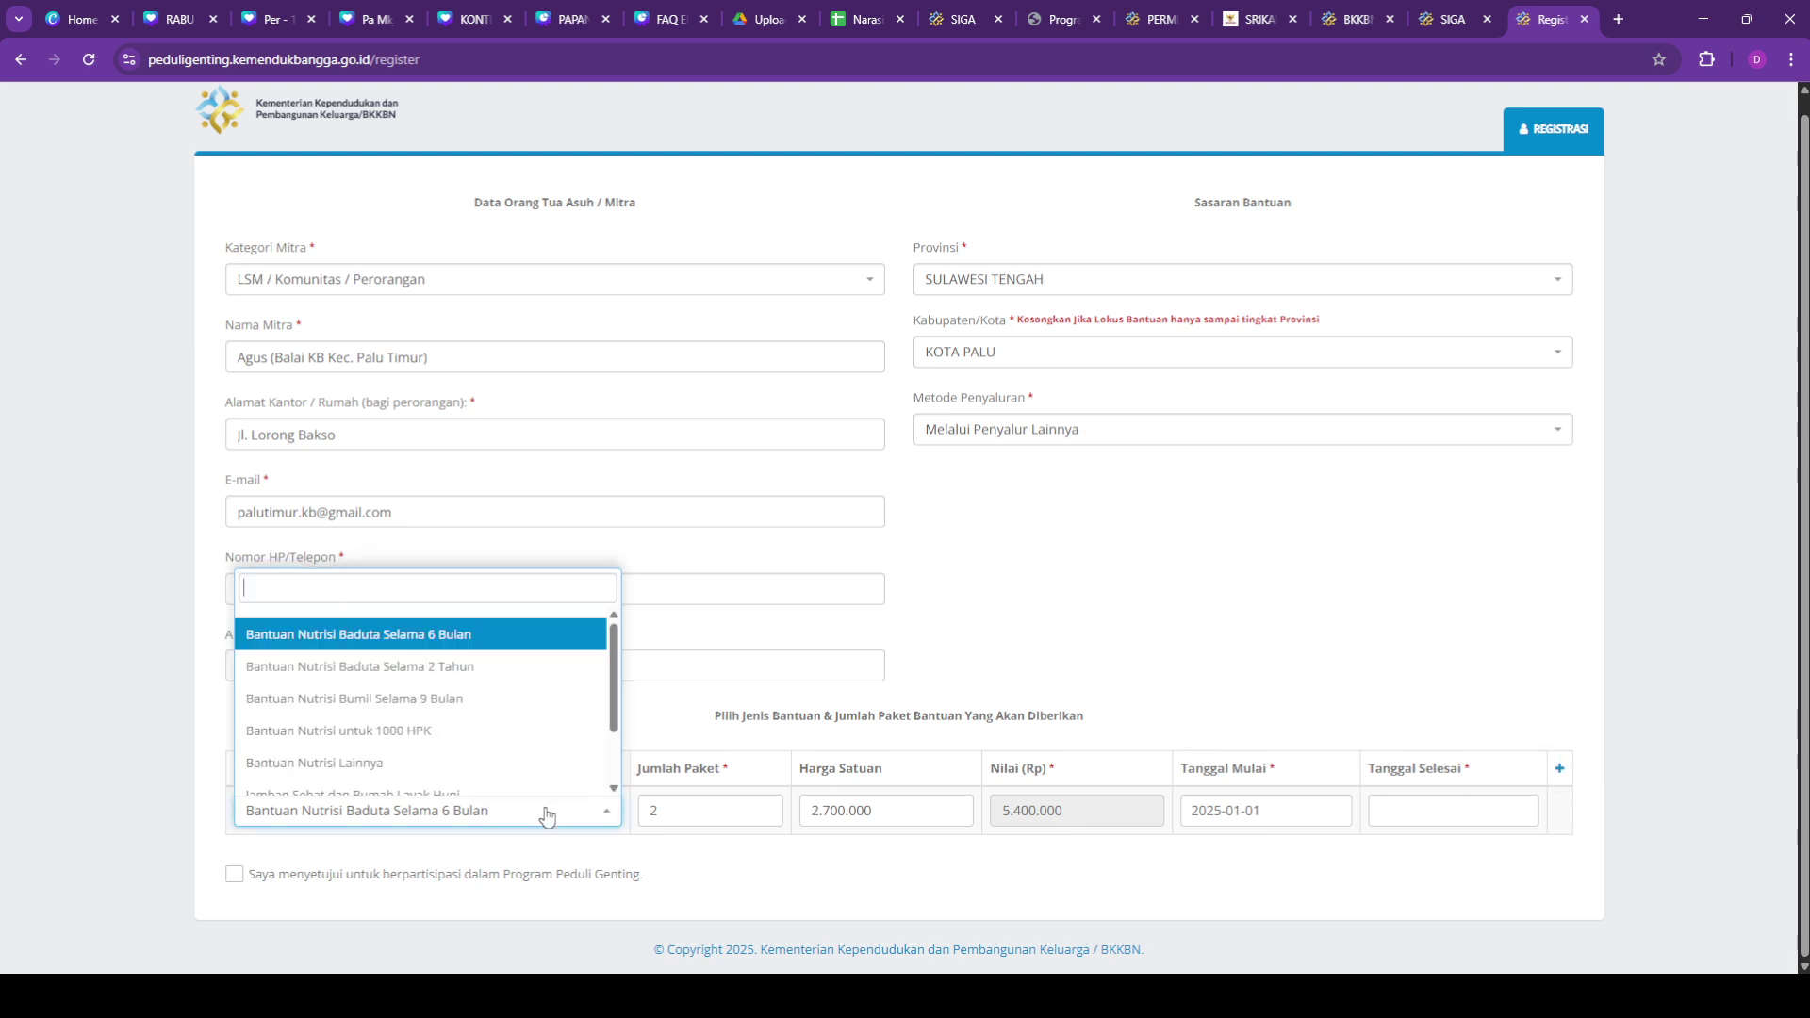
Step: Switch to Bantuan Nutrisi Baduta Selama 2 Tahun with 1 package at 10.950.000
left_click(446, 679)
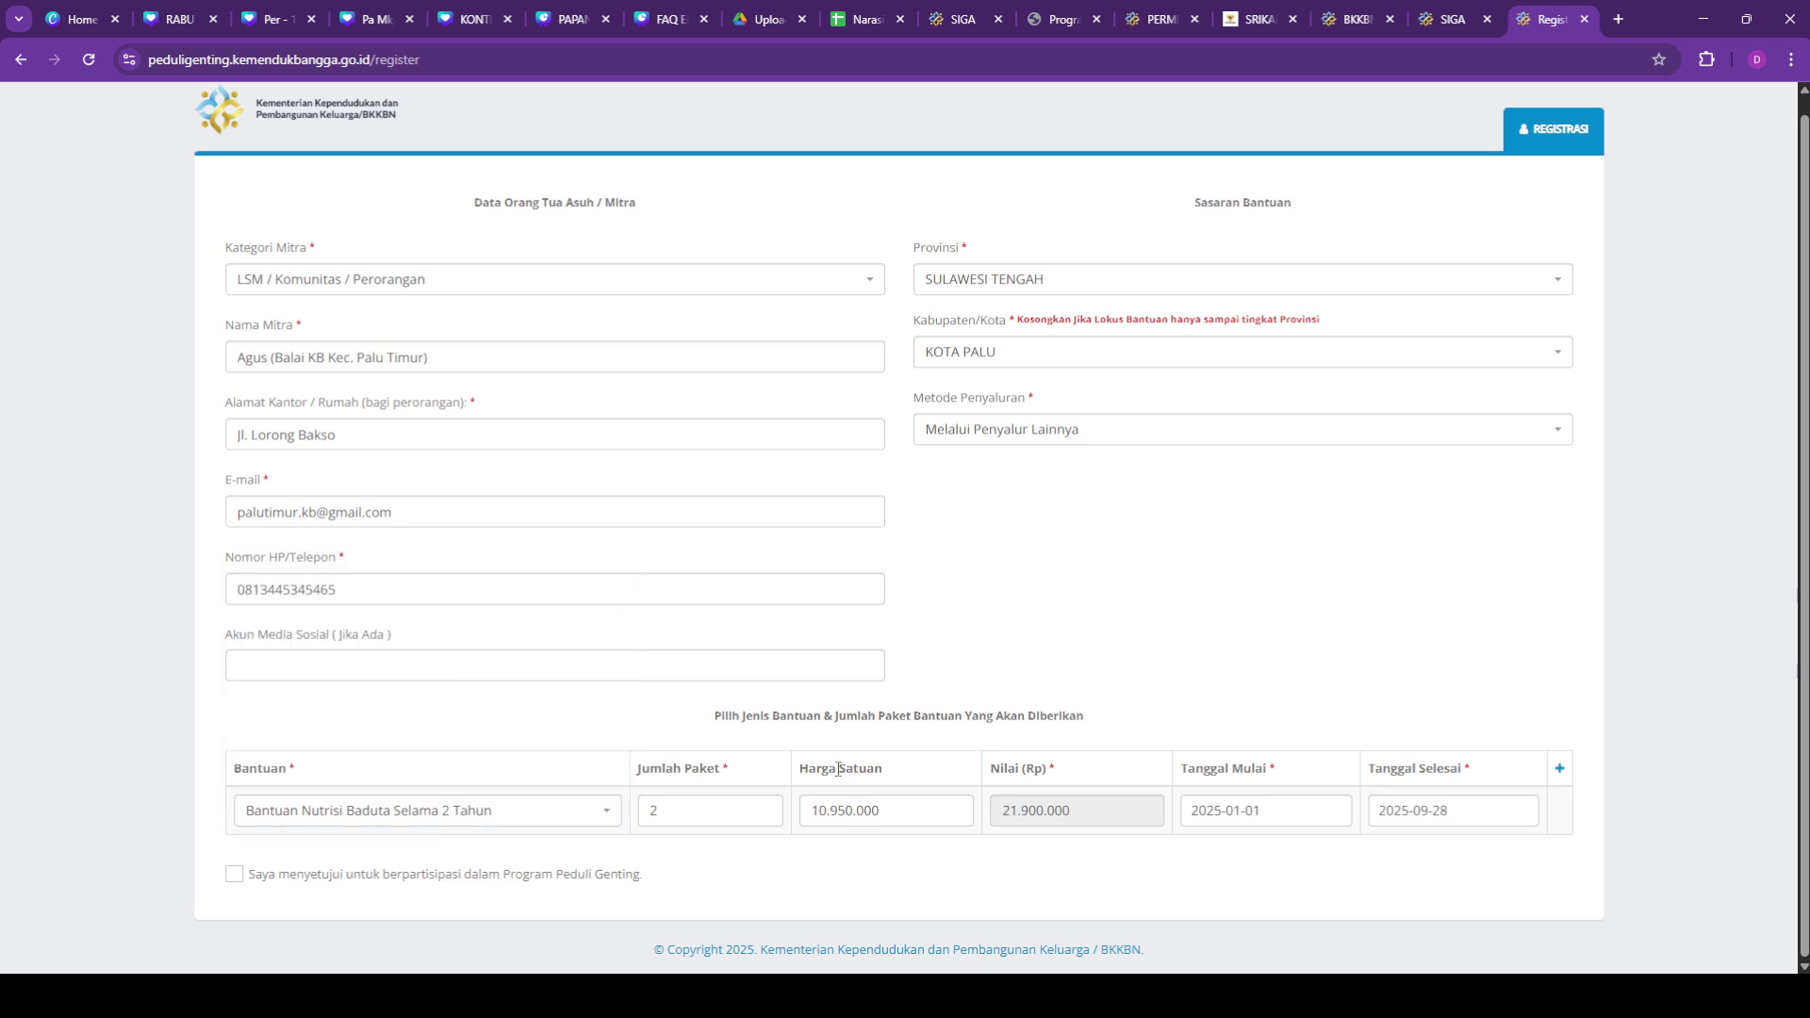
left_click(911, 810)
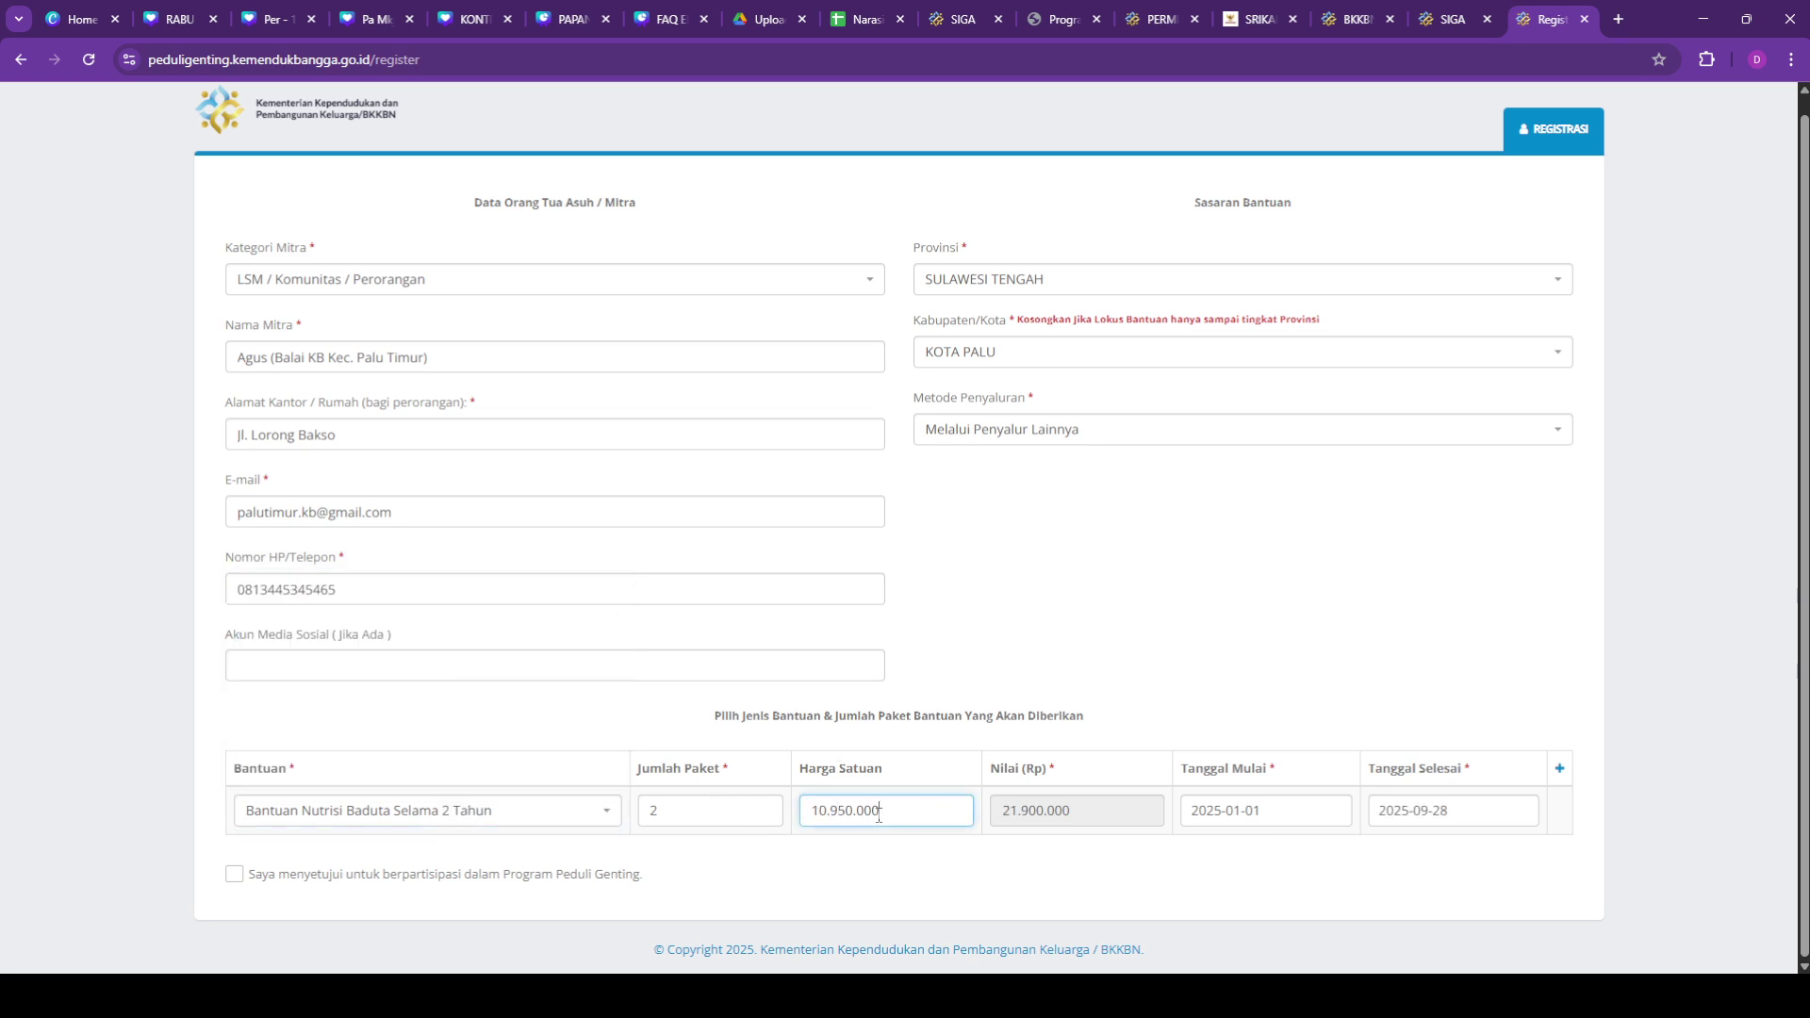
left_click_drag(740, 816, 634, 827)
type("1")
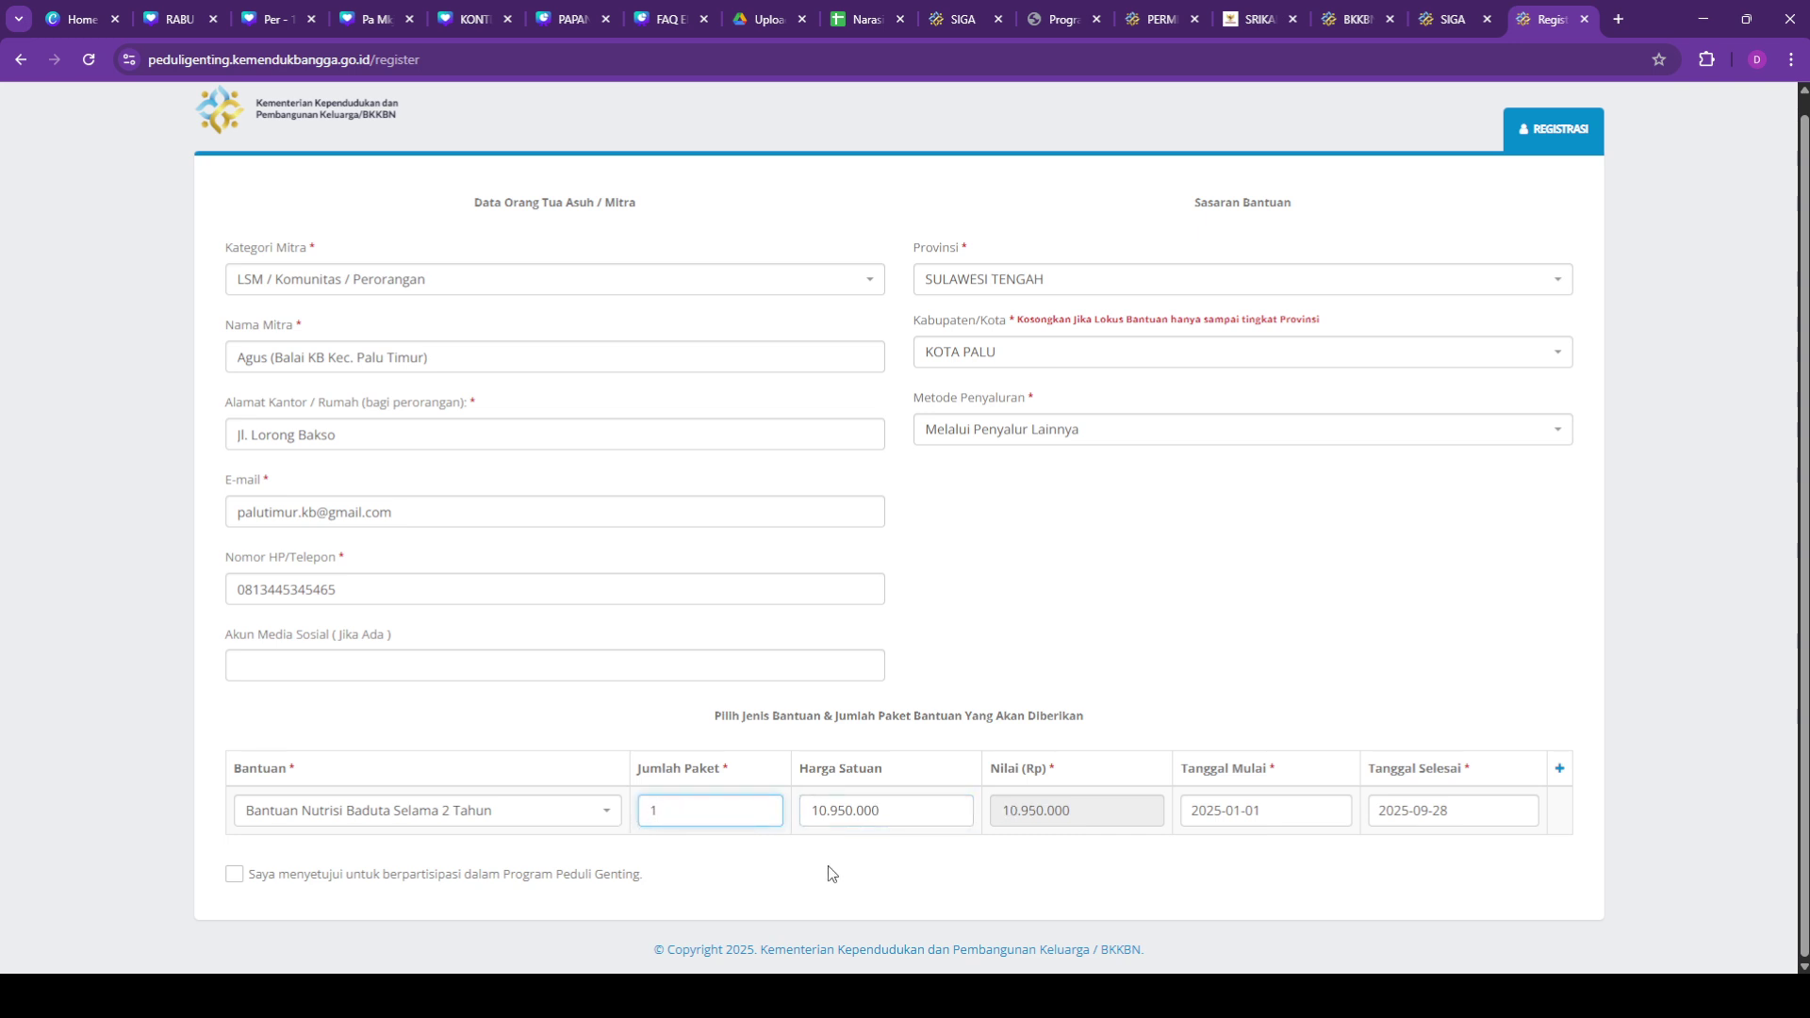
left_click(828, 868)
left_click(607, 817)
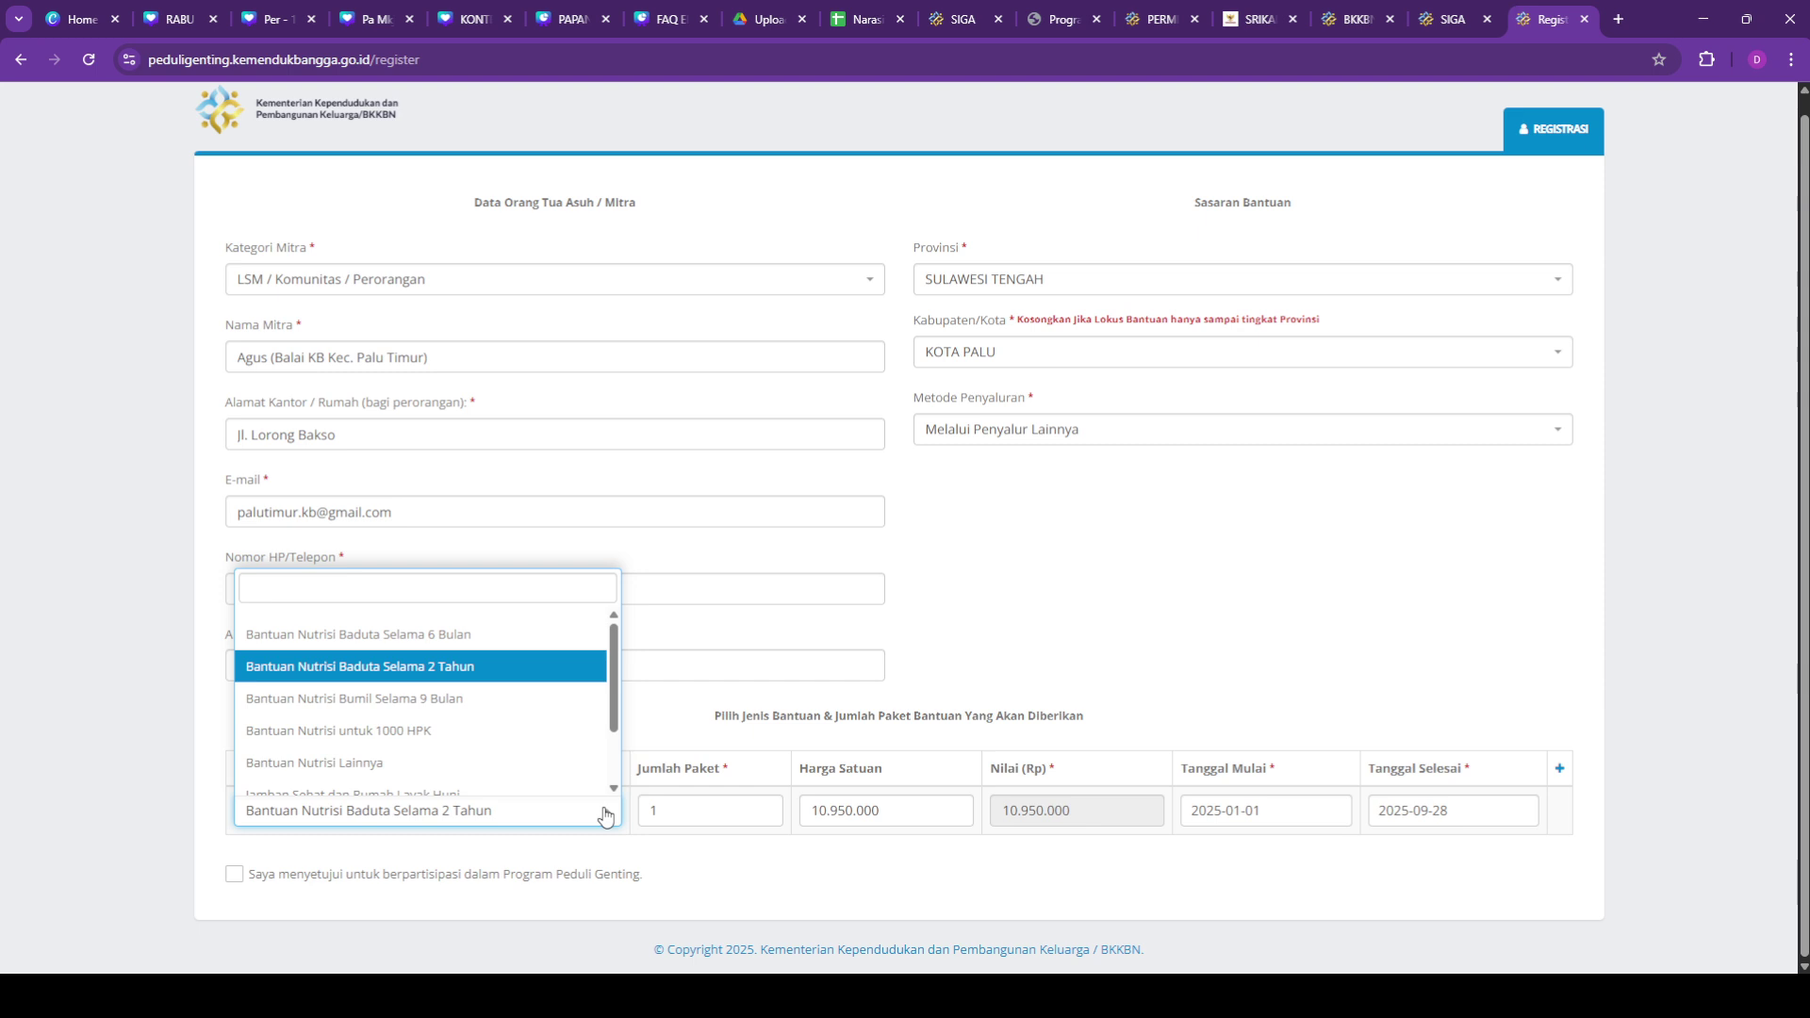
Step: Try Bantuan Nutrisi Bumil Selama 9 Bulan, then Bantuan Nutrisi untuk 1000 HPK, checking its price
left_click(540, 712)
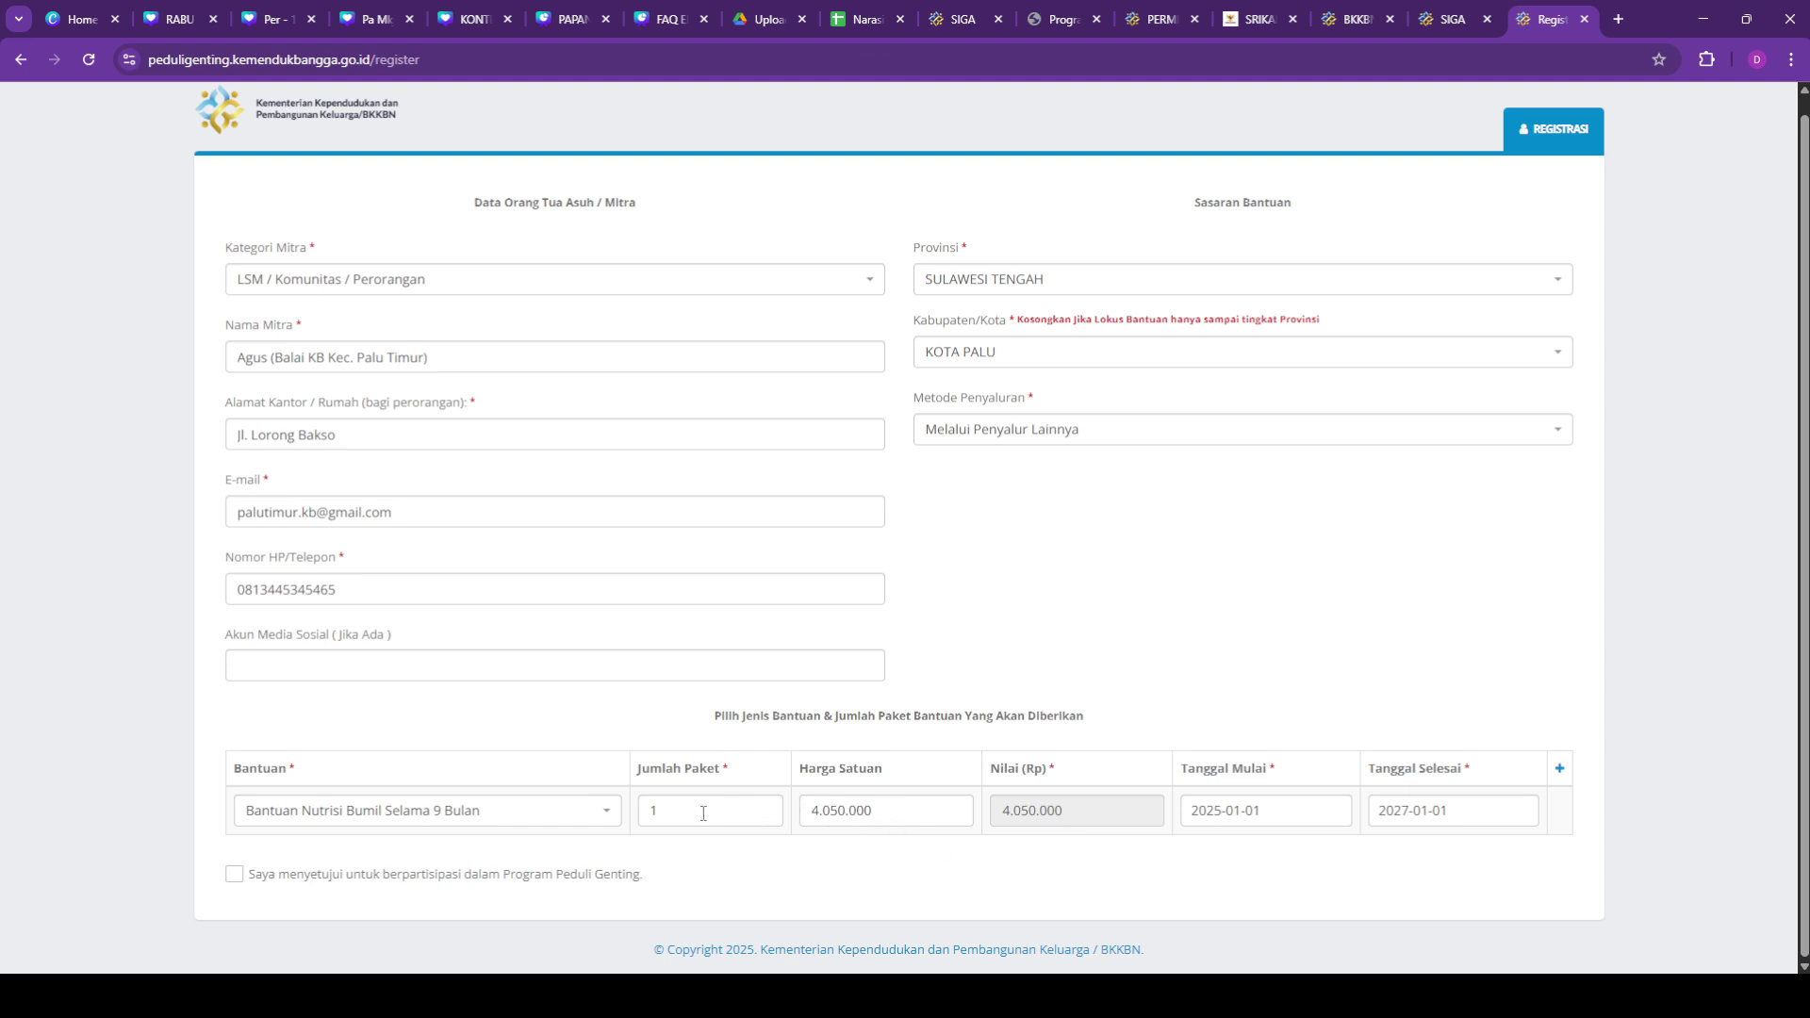
left_click(570, 815)
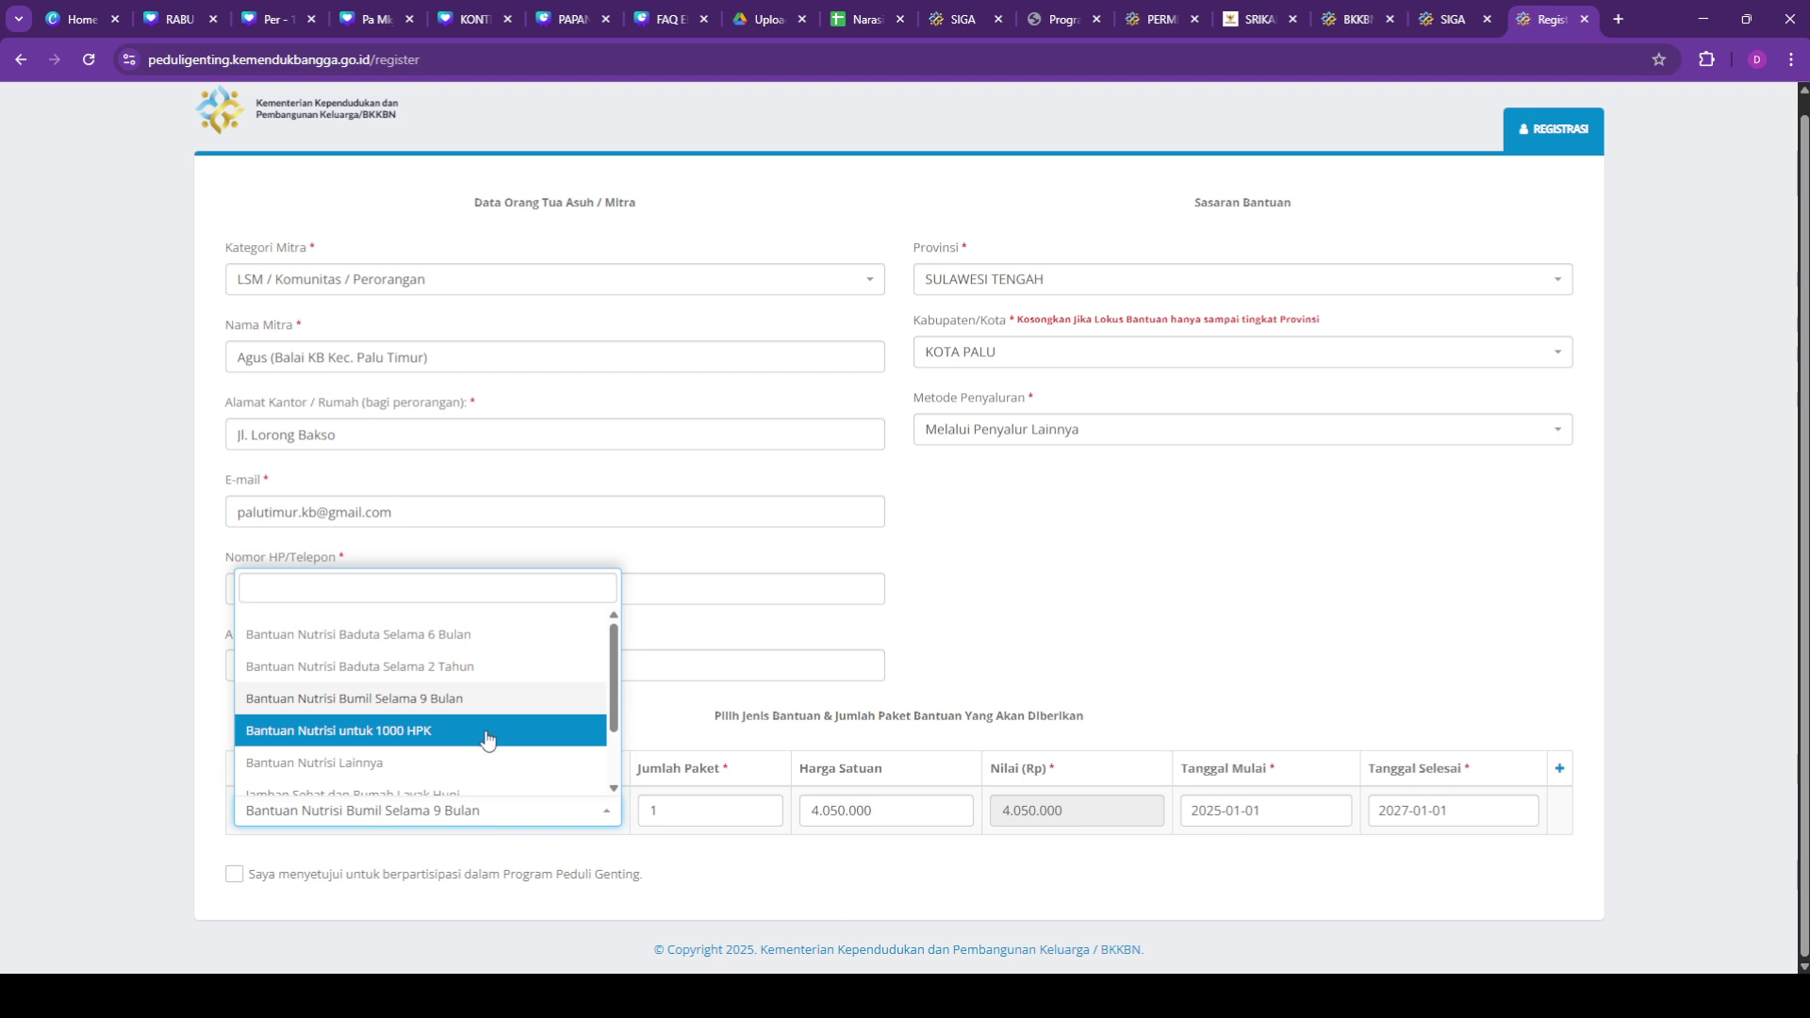
left_click(487, 733)
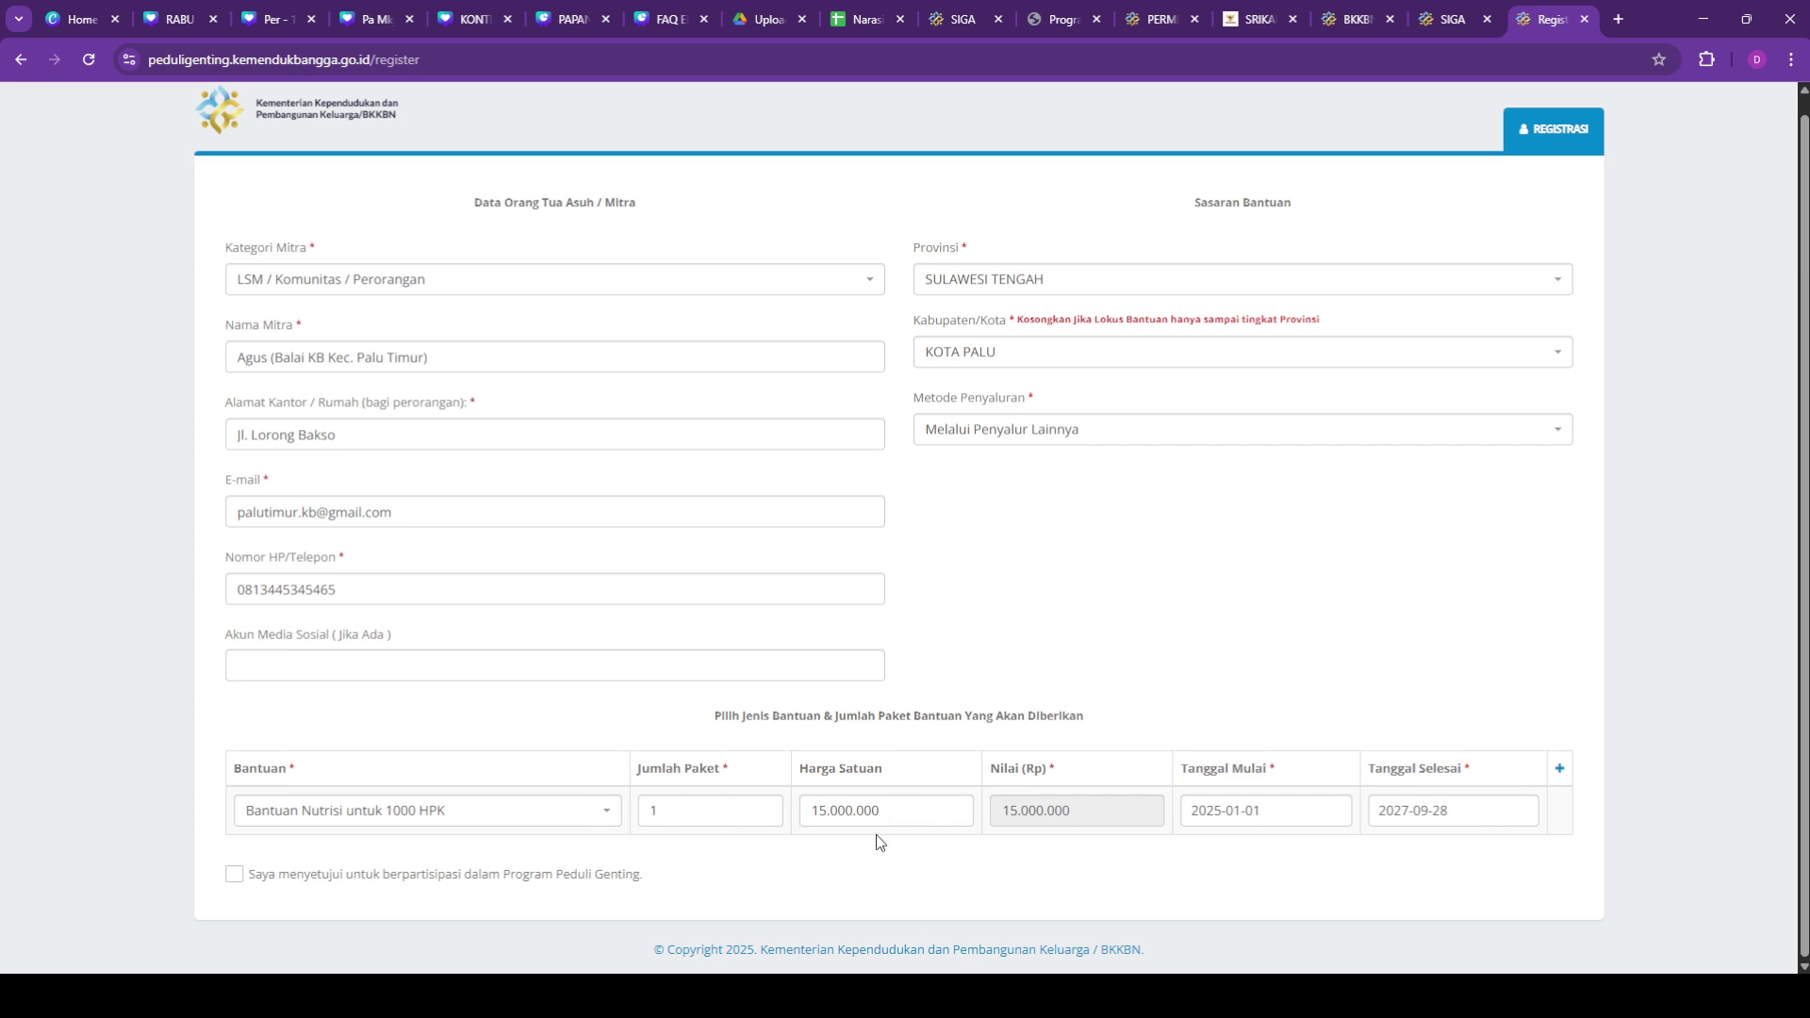
left_click(709, 818)
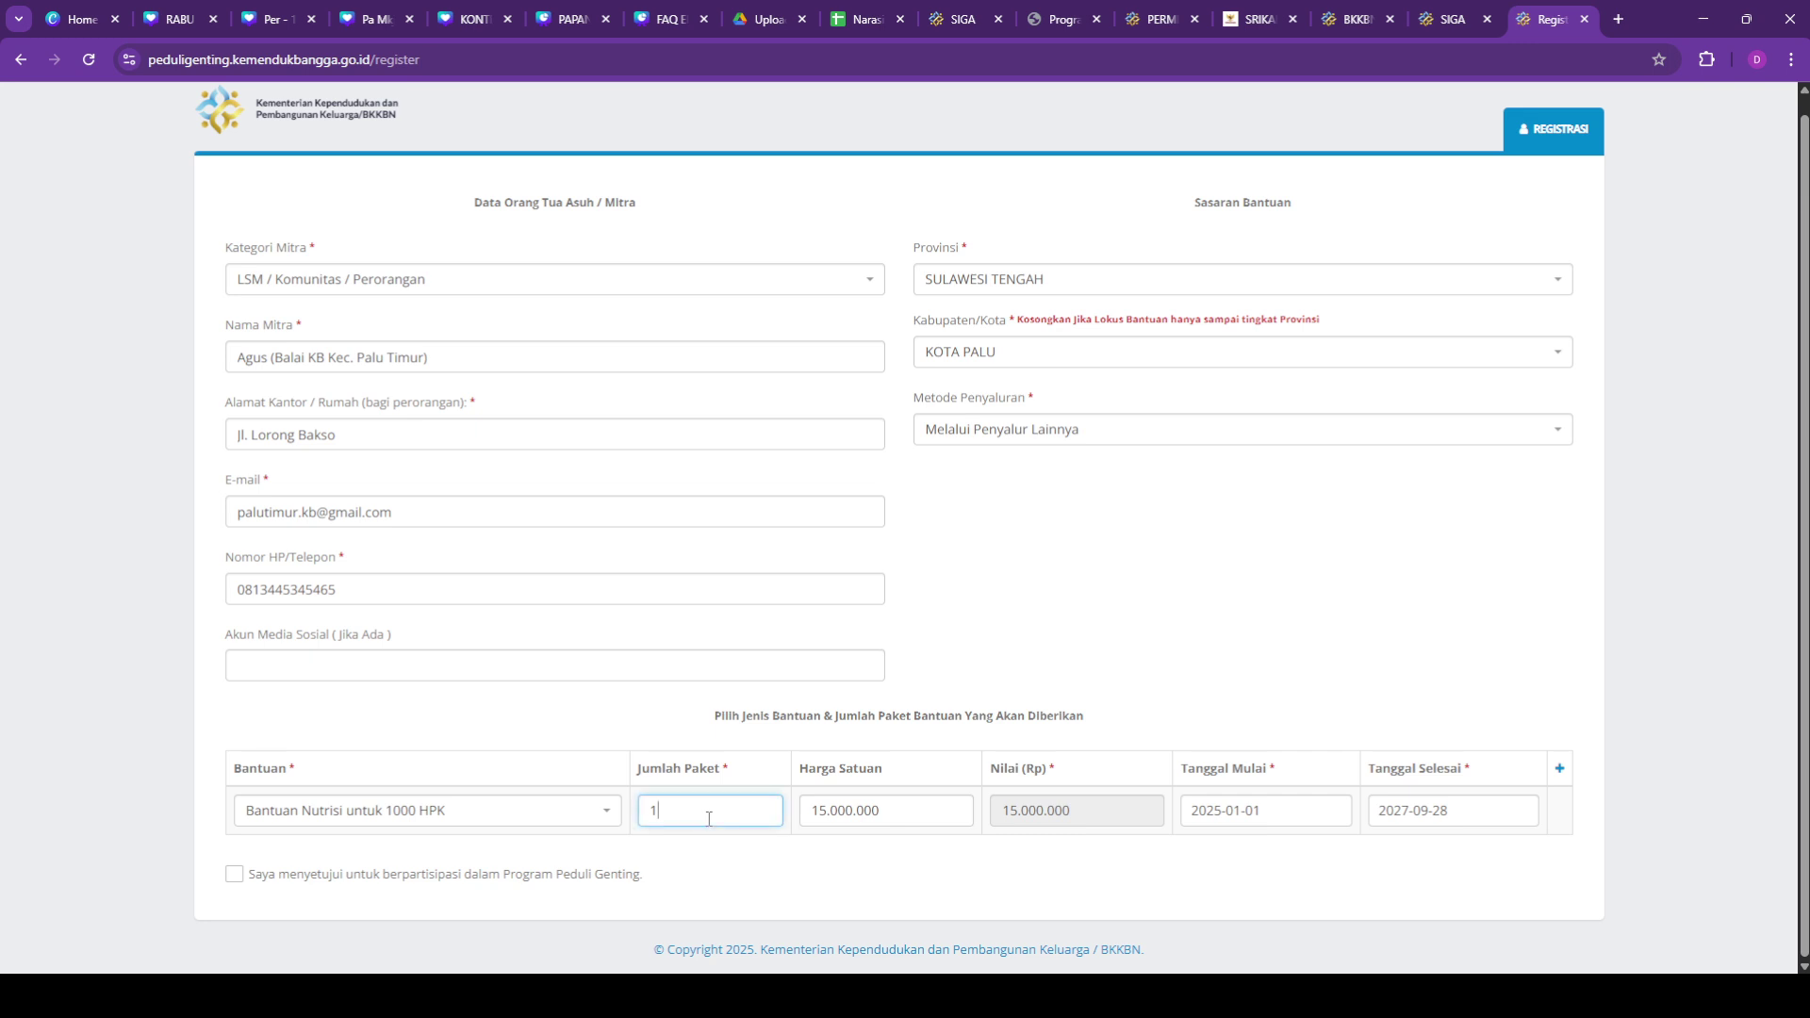
left_click(917, 817)
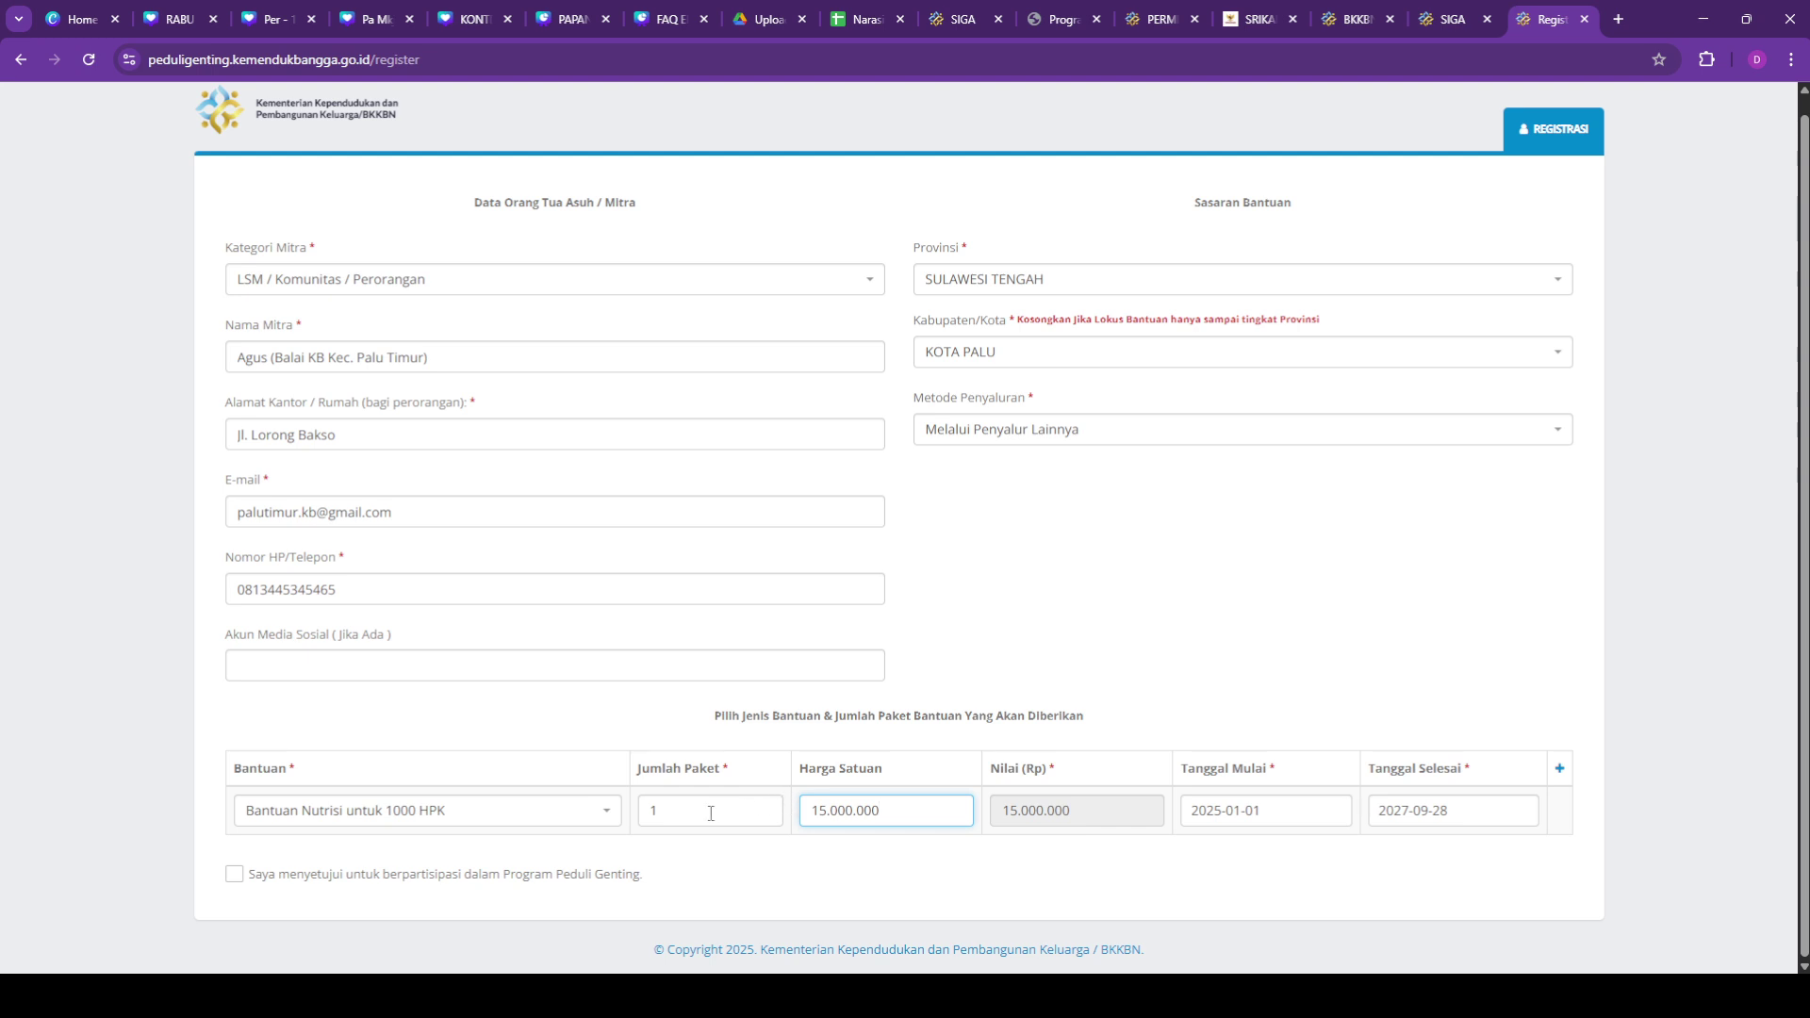
Step: Settle on Bantuan Nutrisi Lainnya, priced 15.000 per package
left_click(605, 828)
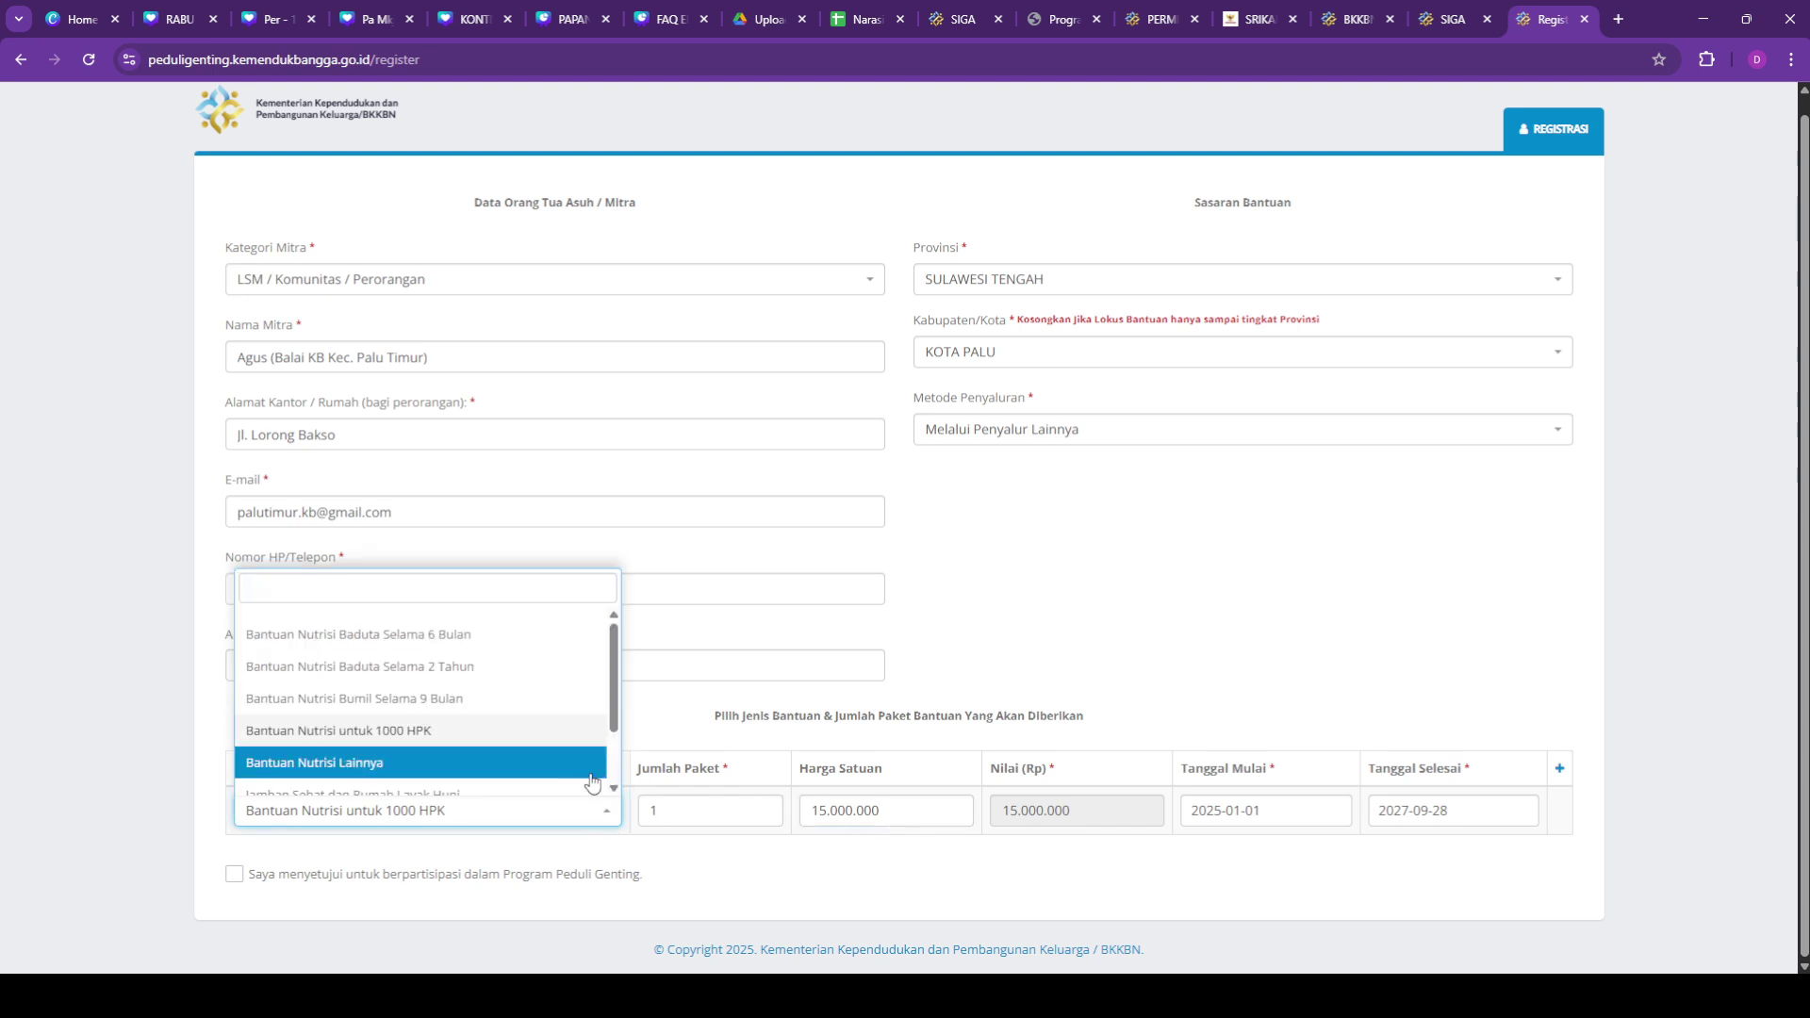
scroll(547, 771, "down", 1)
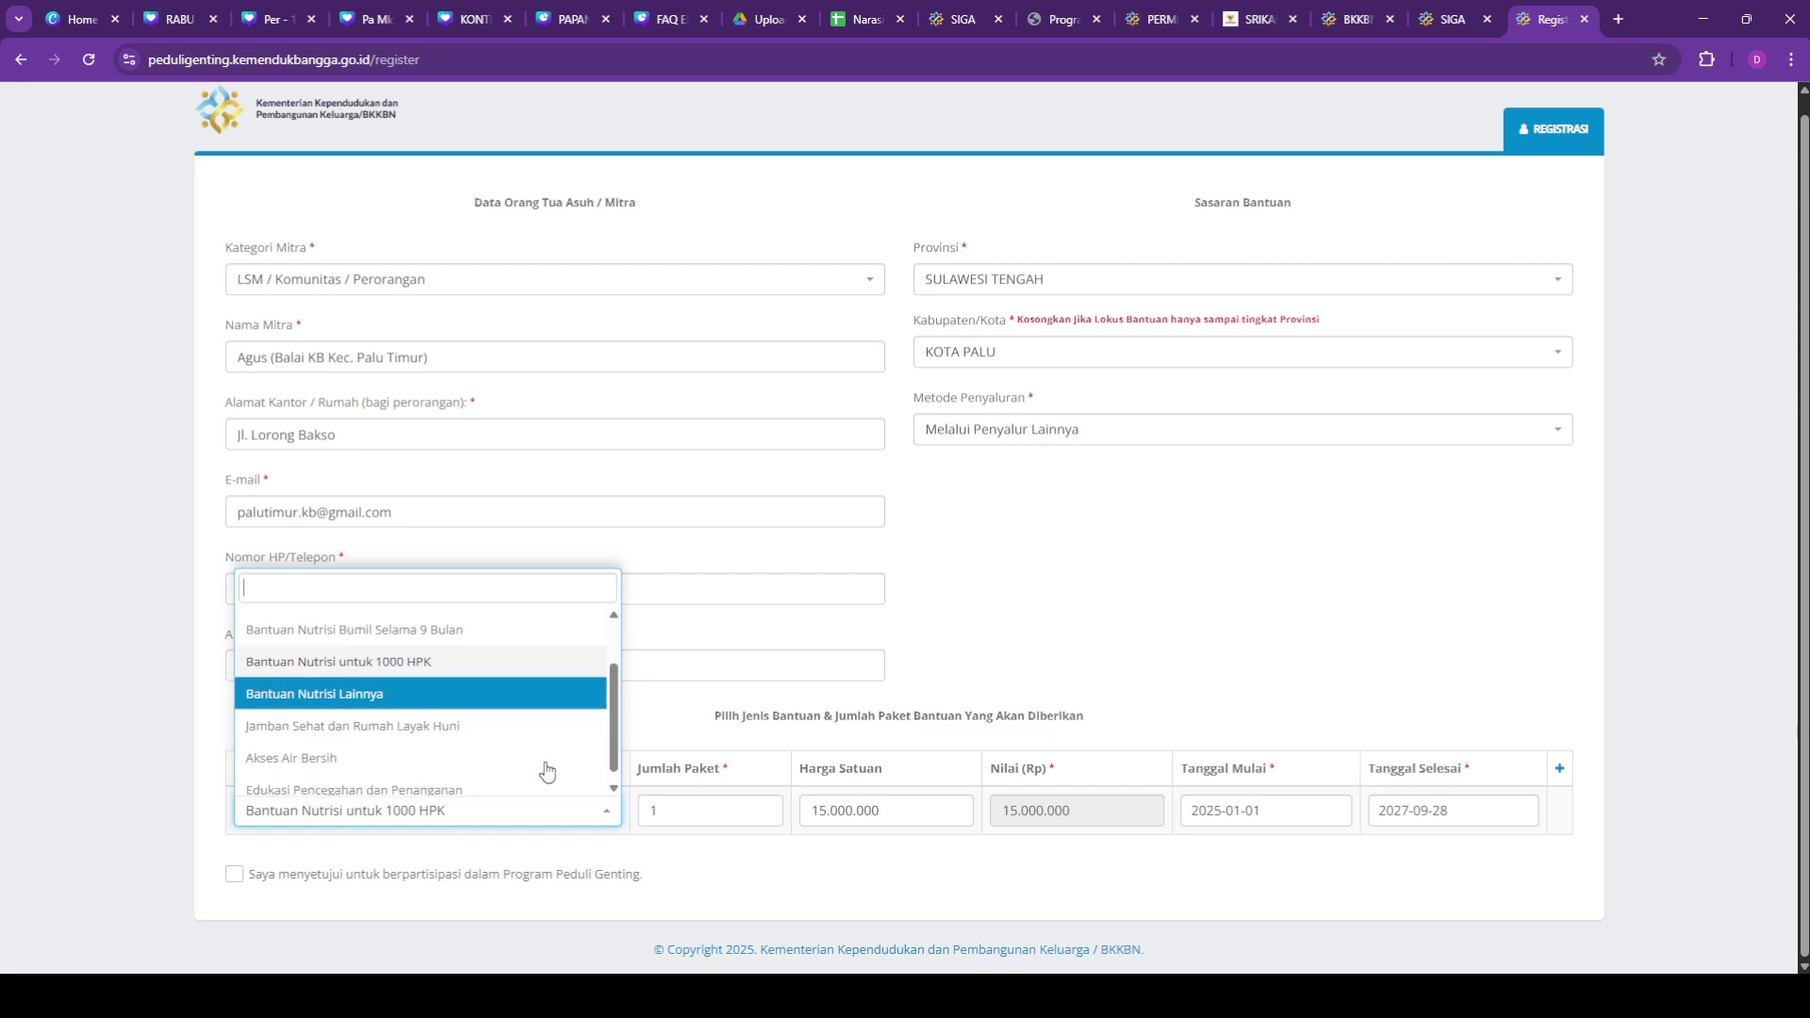
left_click(419, 691)
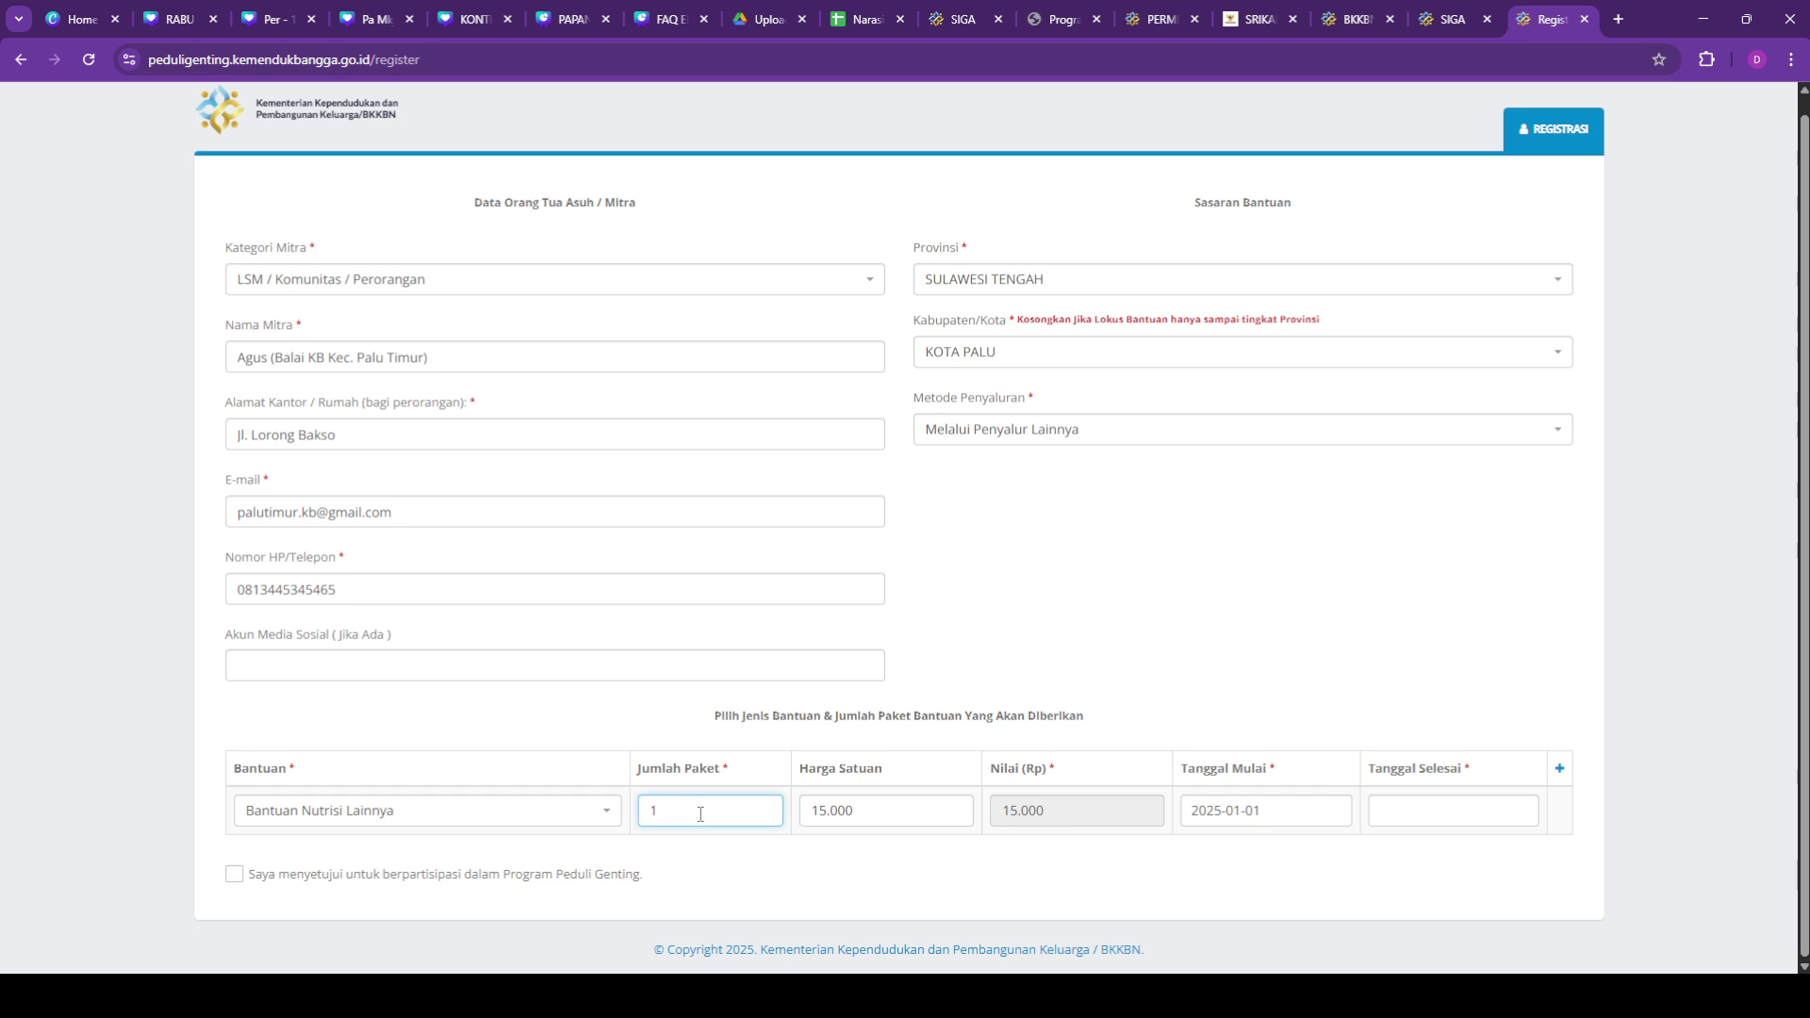
left_click(603, 812)
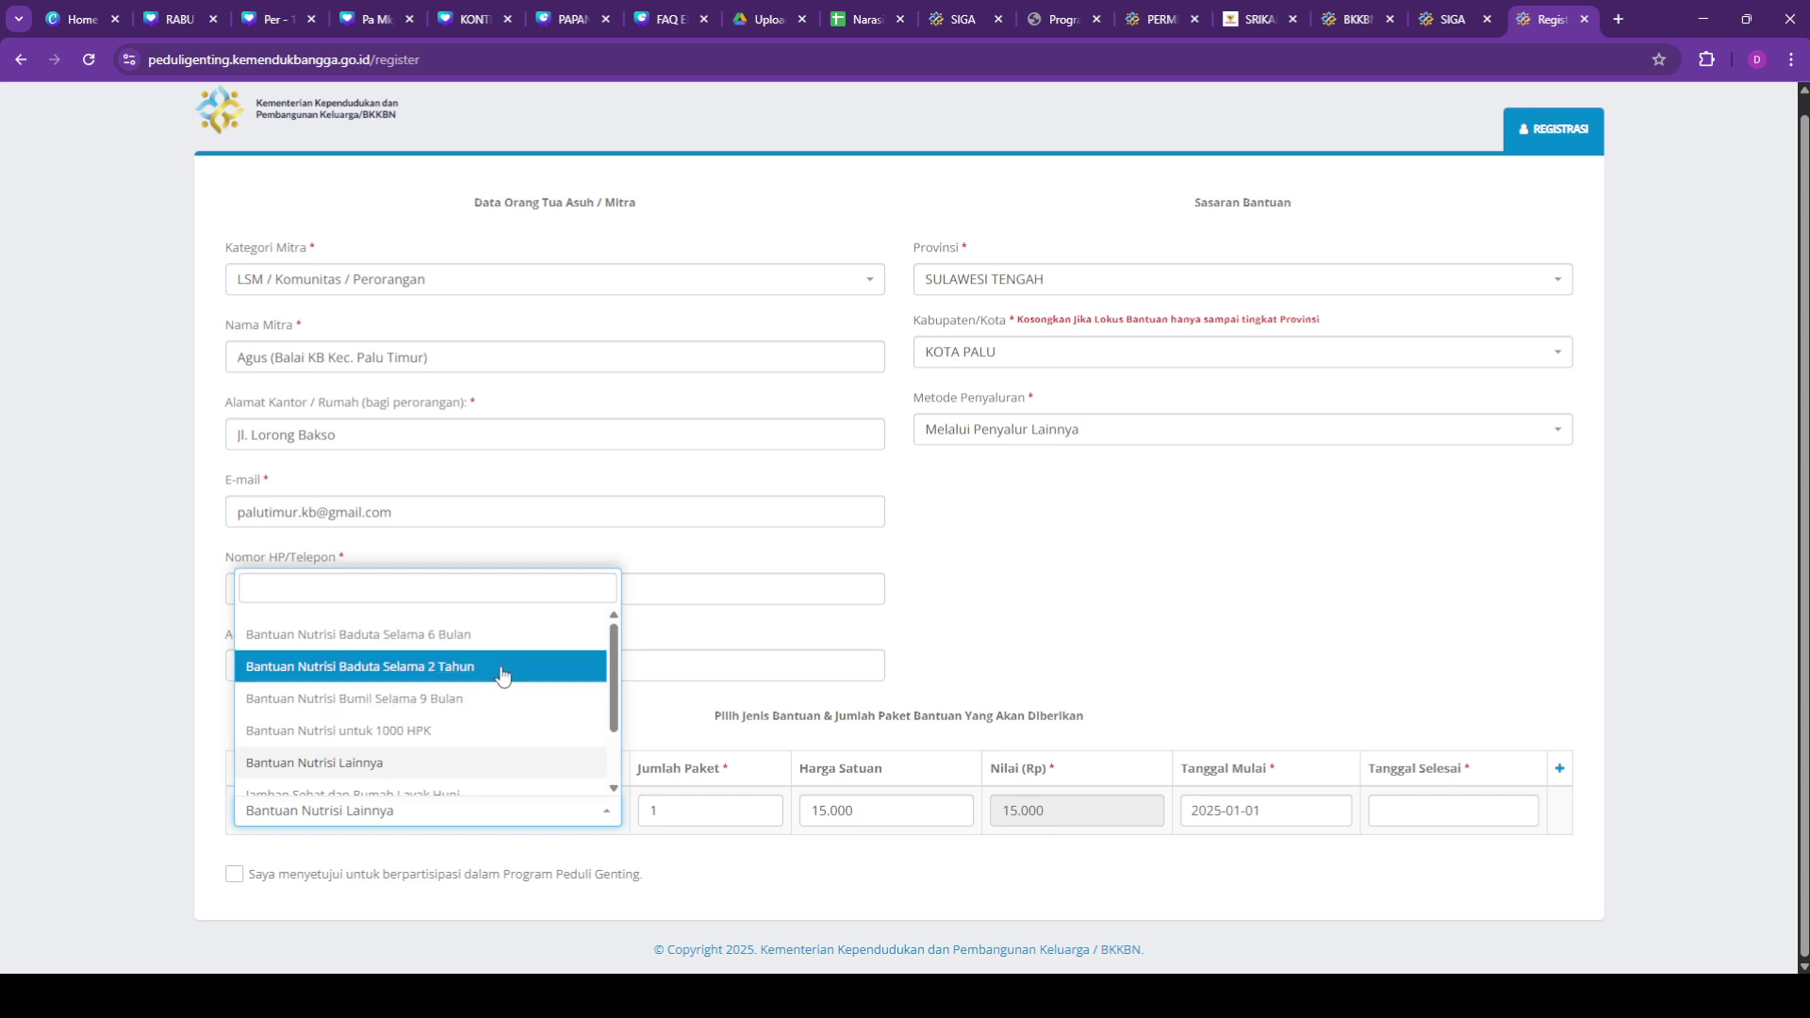
Step: Set Jumlah Paket to 90 and Tanggal Mulai to 1 January 2025
left_click(497, 765)
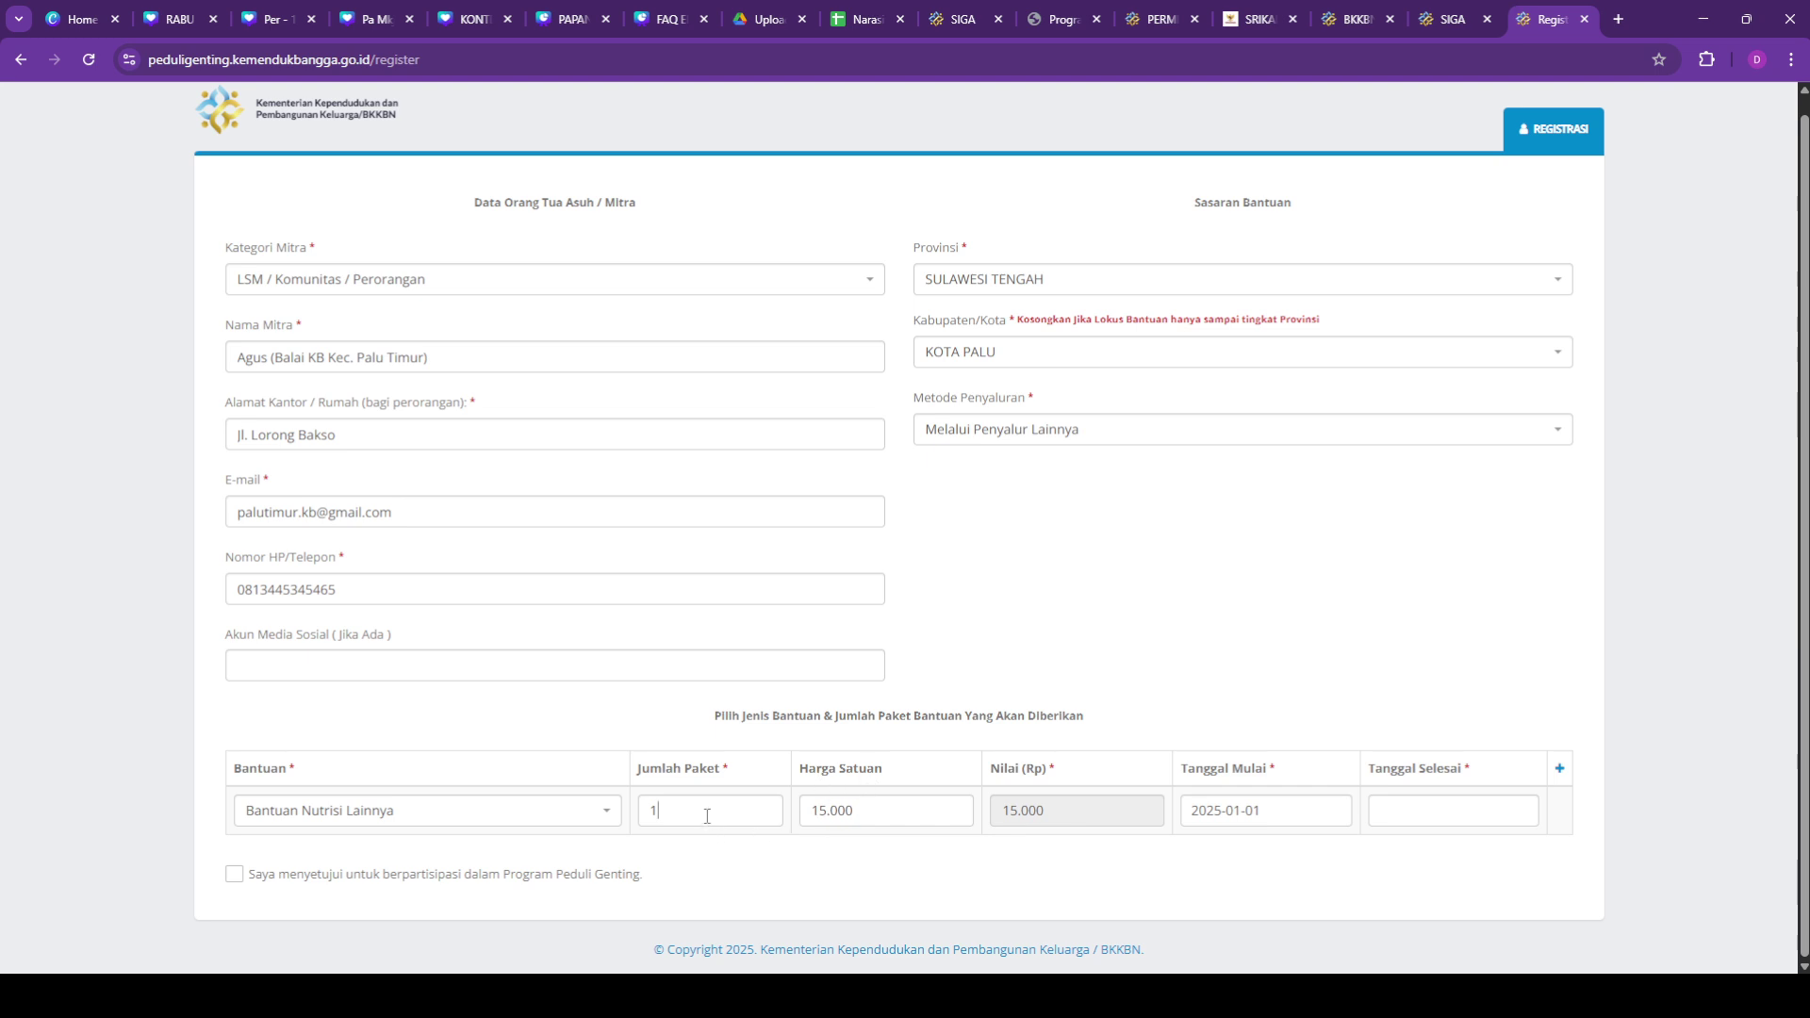
key("BackSpace")
type("90")
left_click(1254, 811)
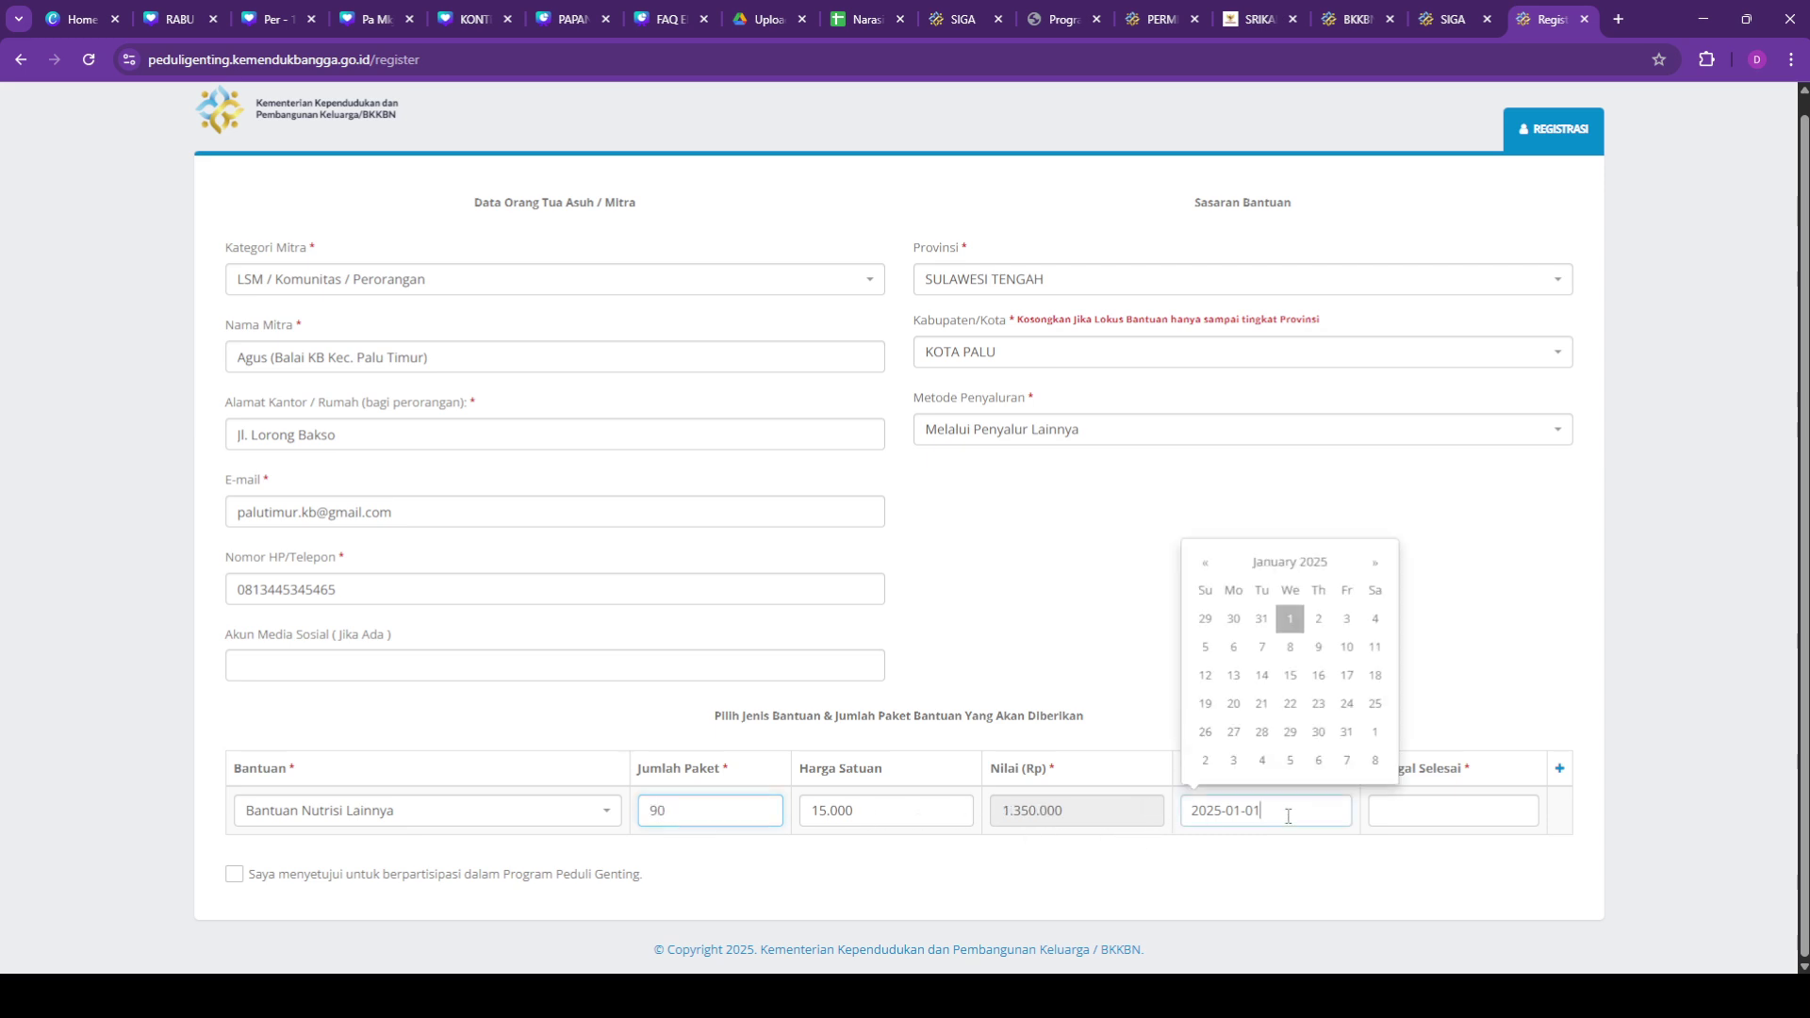
left_click(1289, 624)
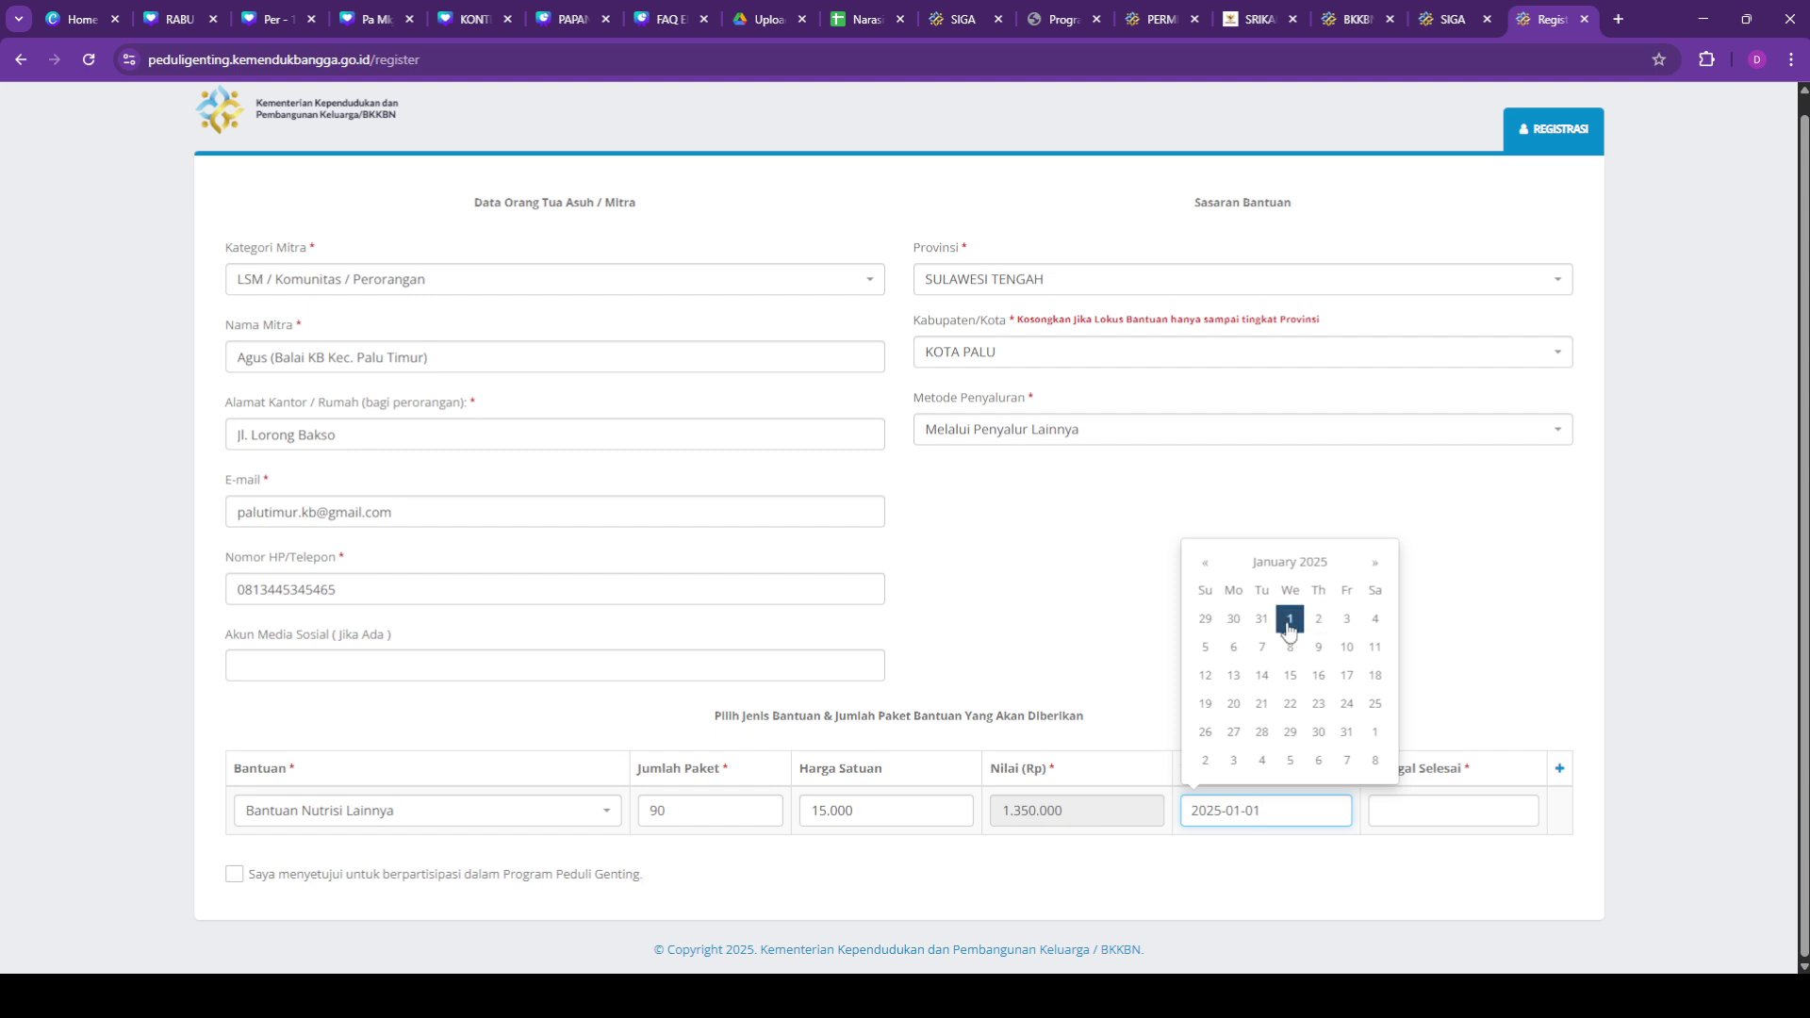
Step: Set Tanggal Selesai to 30 March 2025
left_click(1425, 812)
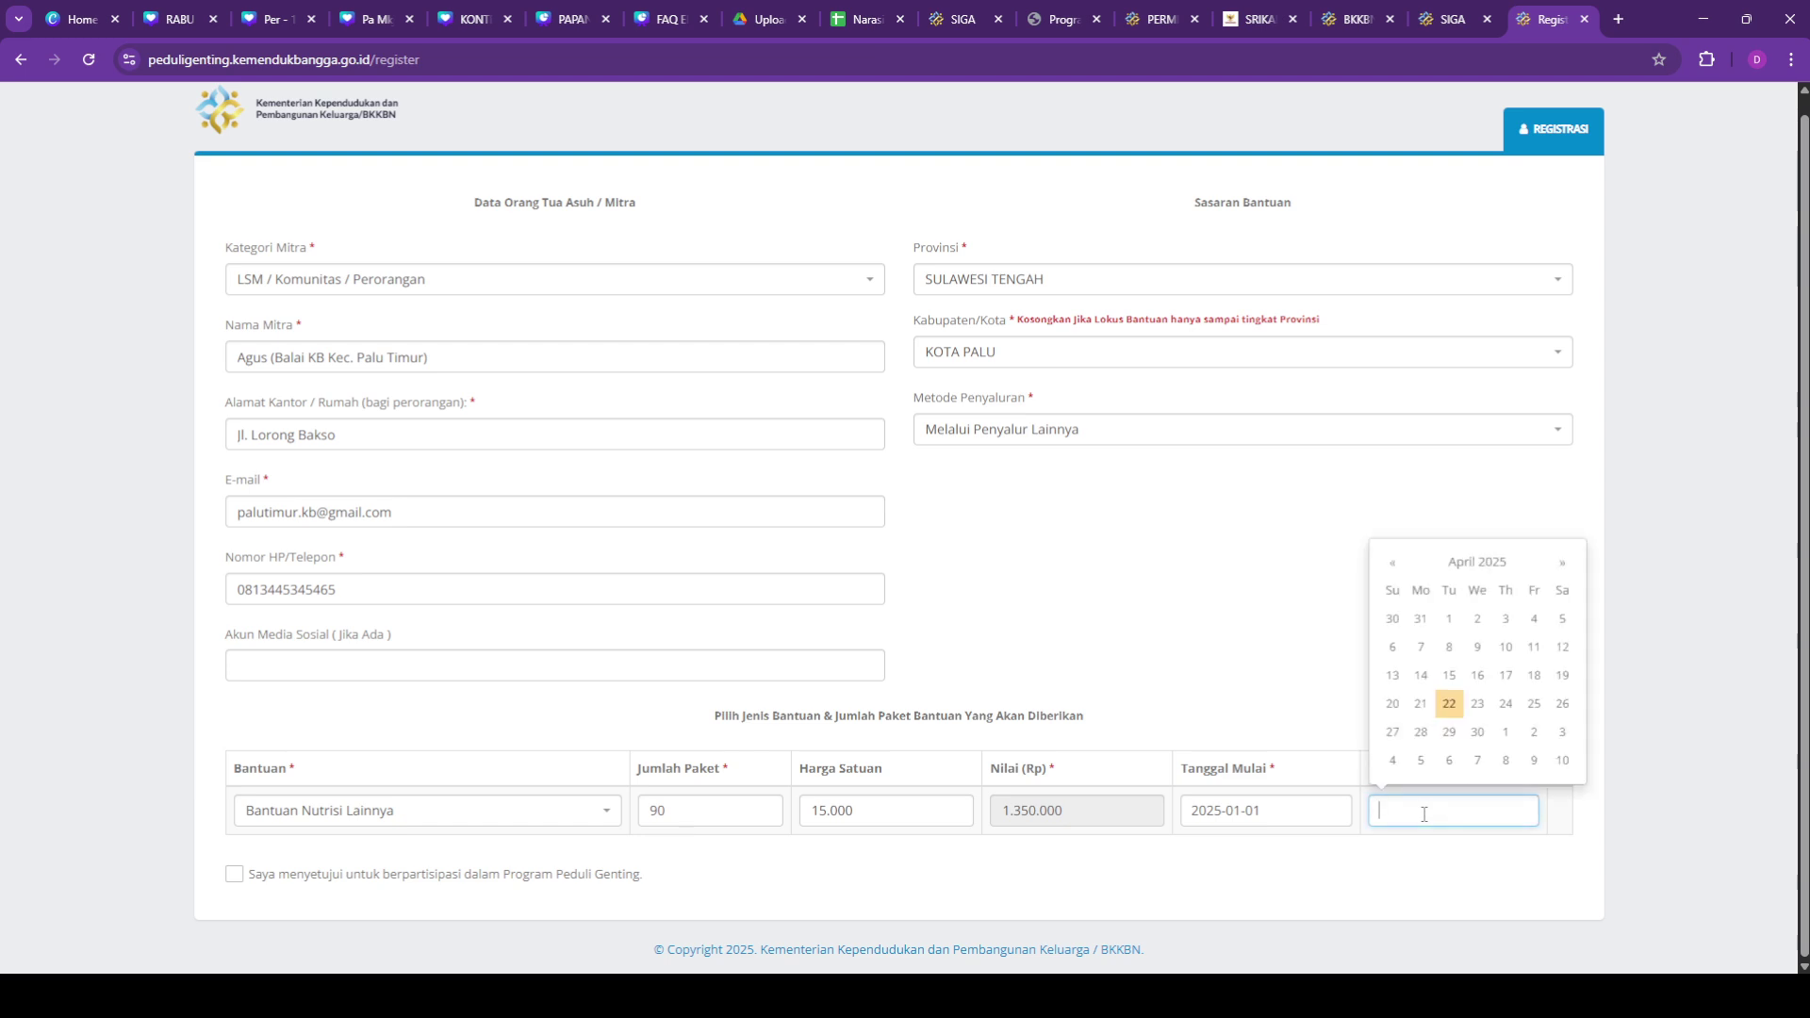
left_click(1563, 563)
left_click(1392, 564)
left_click(1393, 564)
left_click(1393, 760)
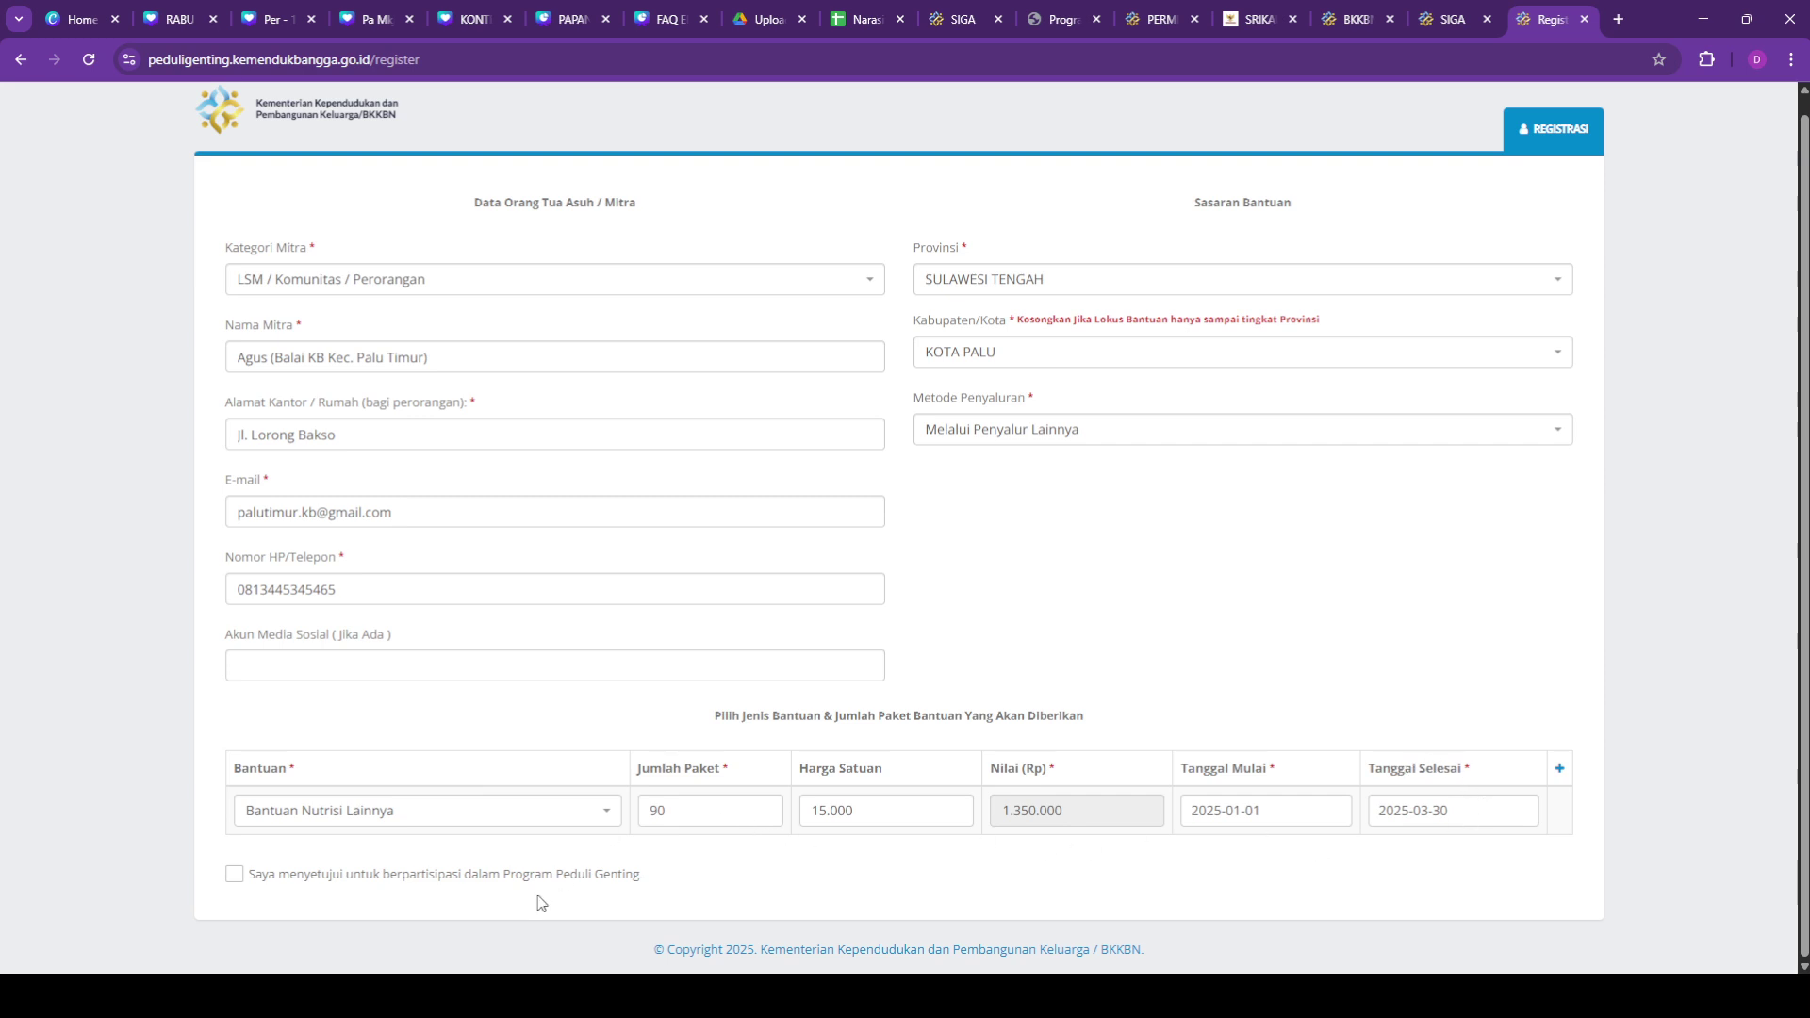
left_click(596, 822)
scroll(471, 744, "down", 2)
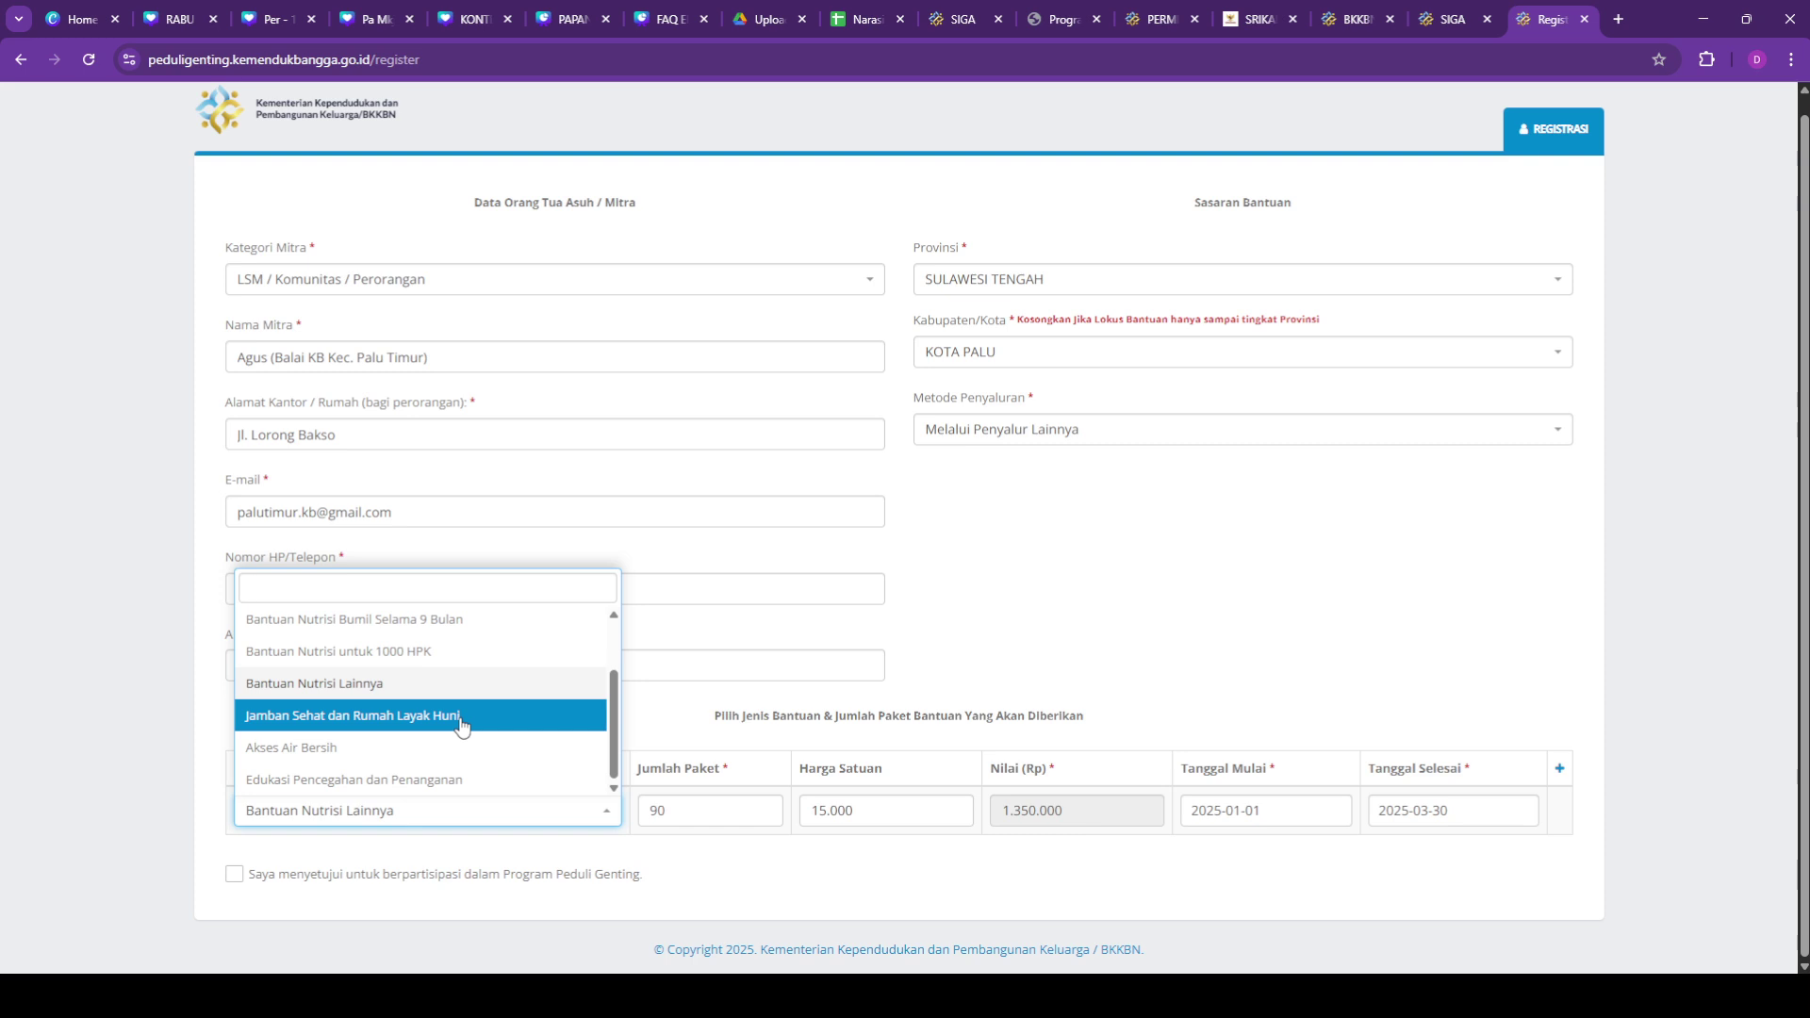
Step: Switch the aid to Jamban Sehat dan Rumah Layak Huni and set the package count to 1
left_click(462, 716)
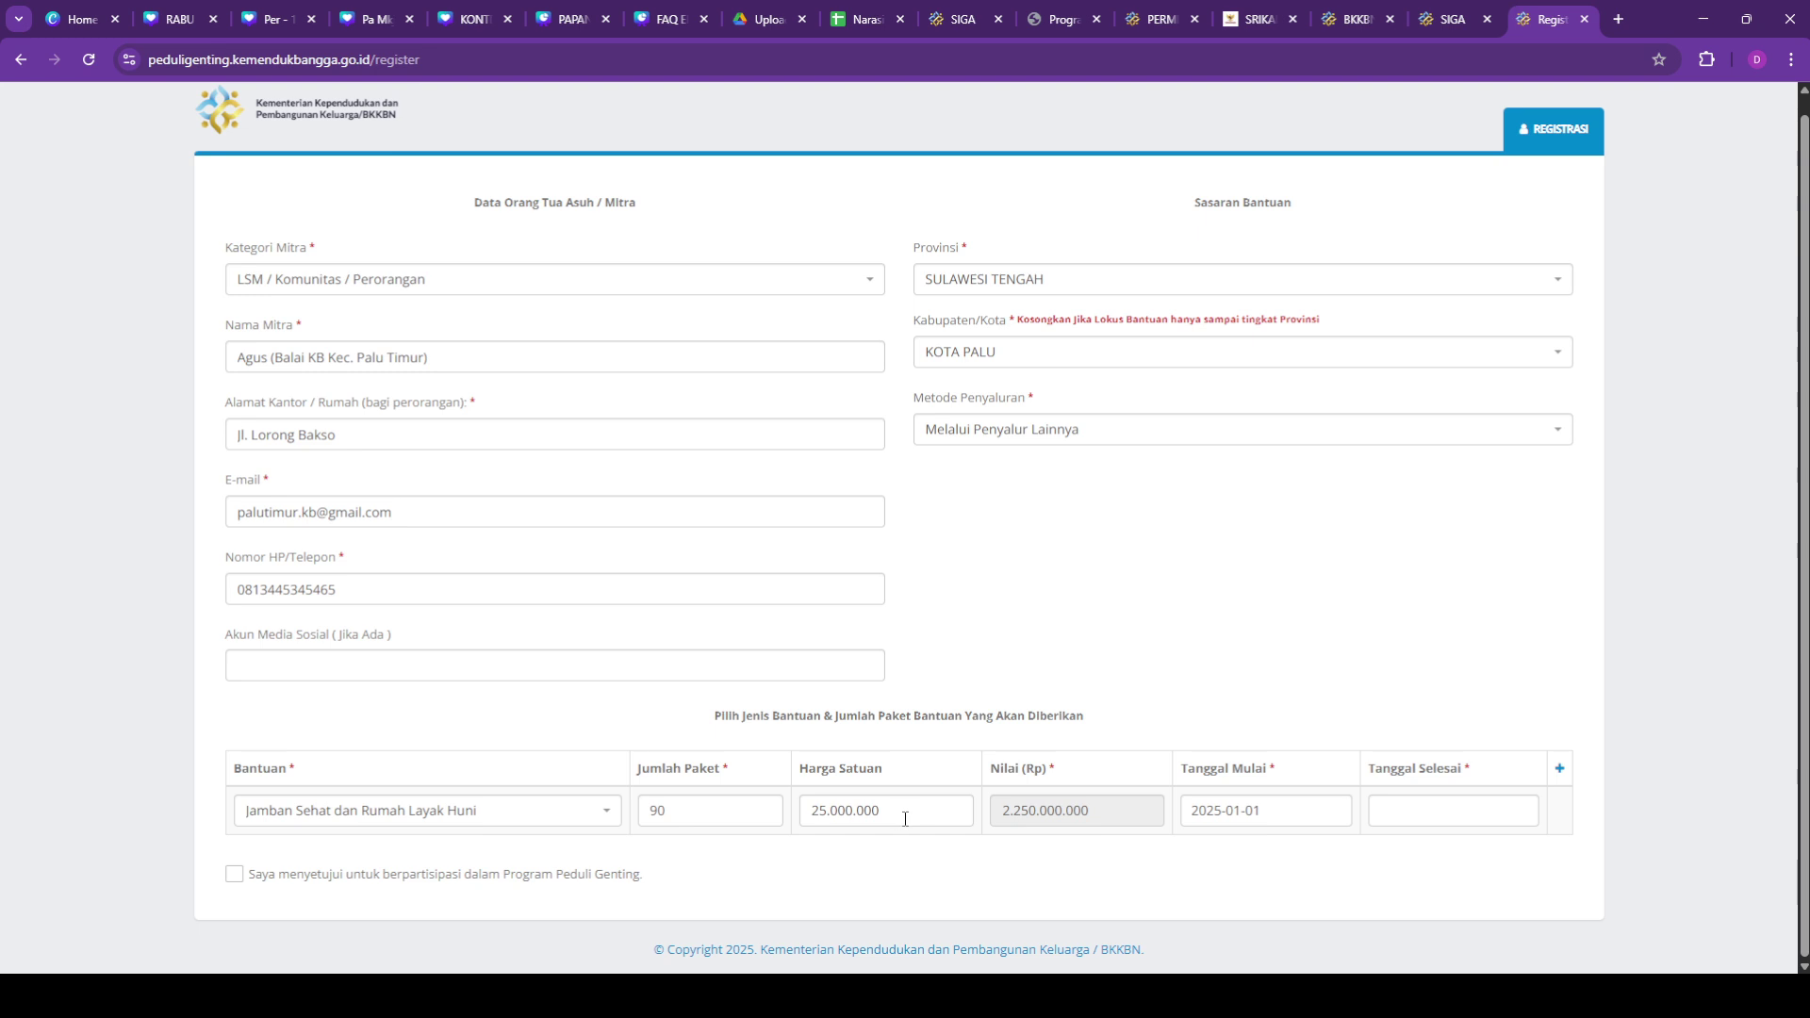
left_click(759, 816)
key("BackSpace")
key("BackSpace")
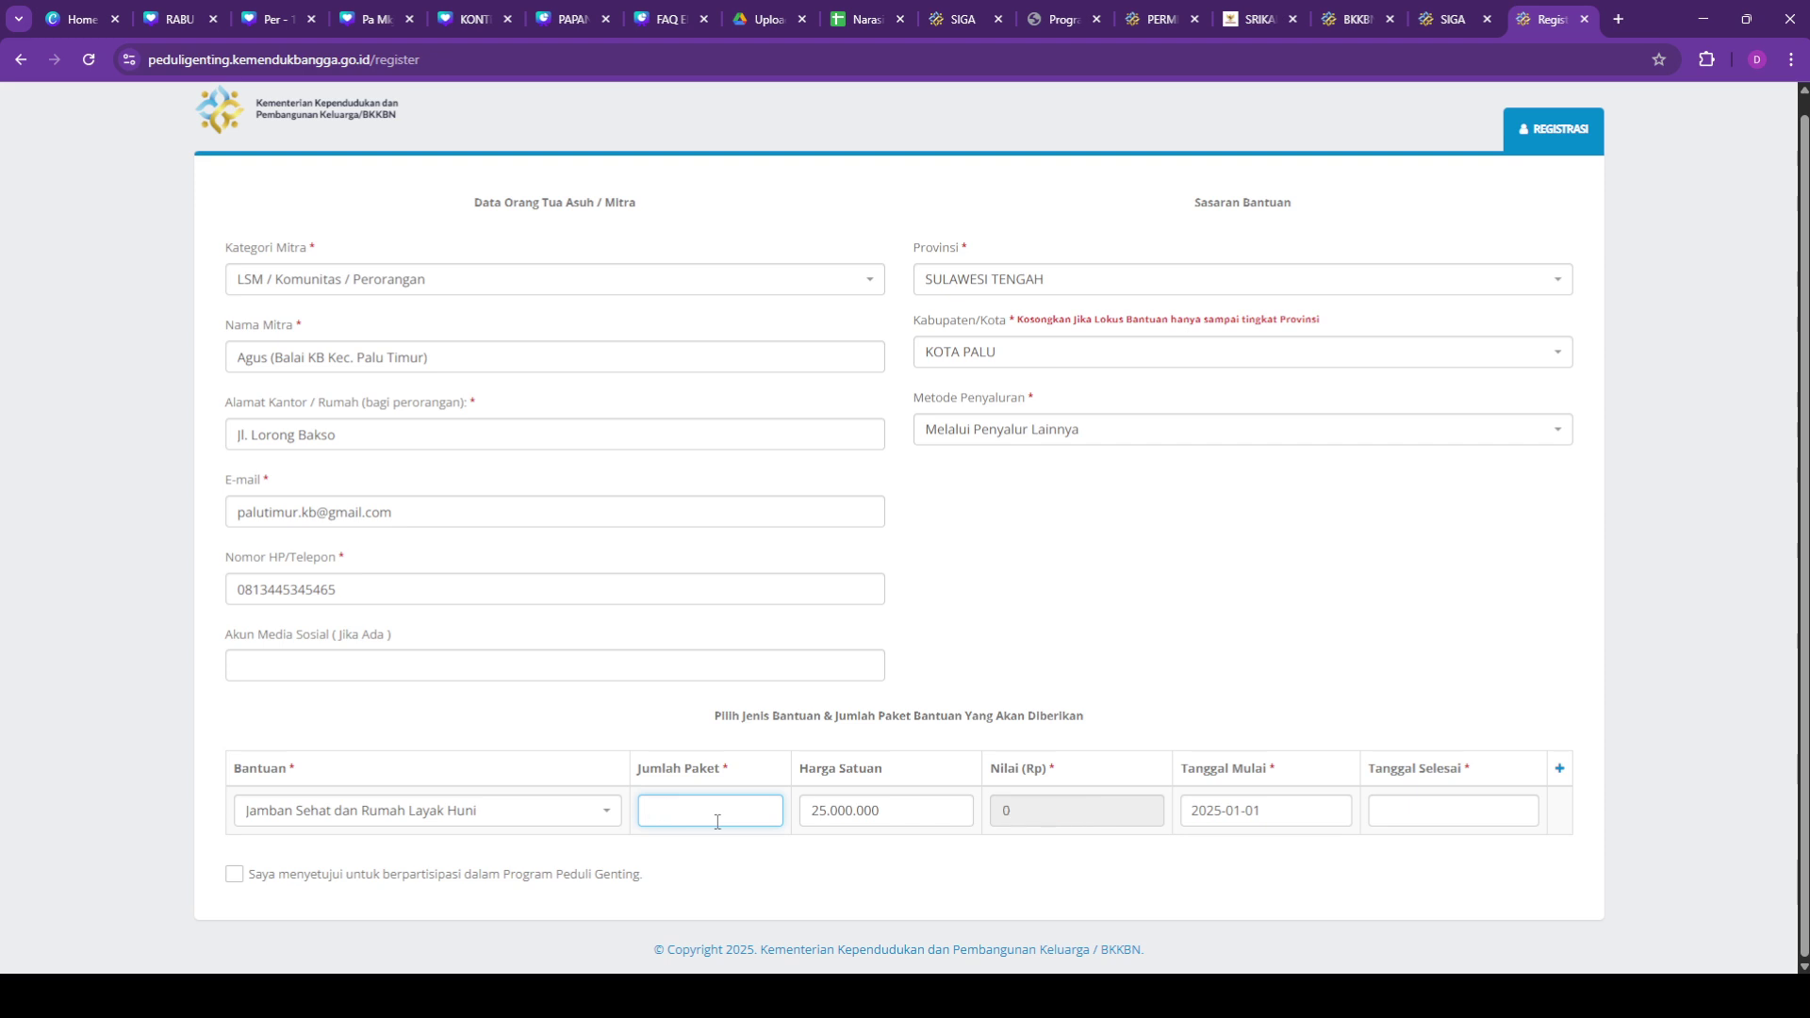
type("1")
Step: Change the unit price from 25.000.000 to 30.000.000
left_click(901, 807)
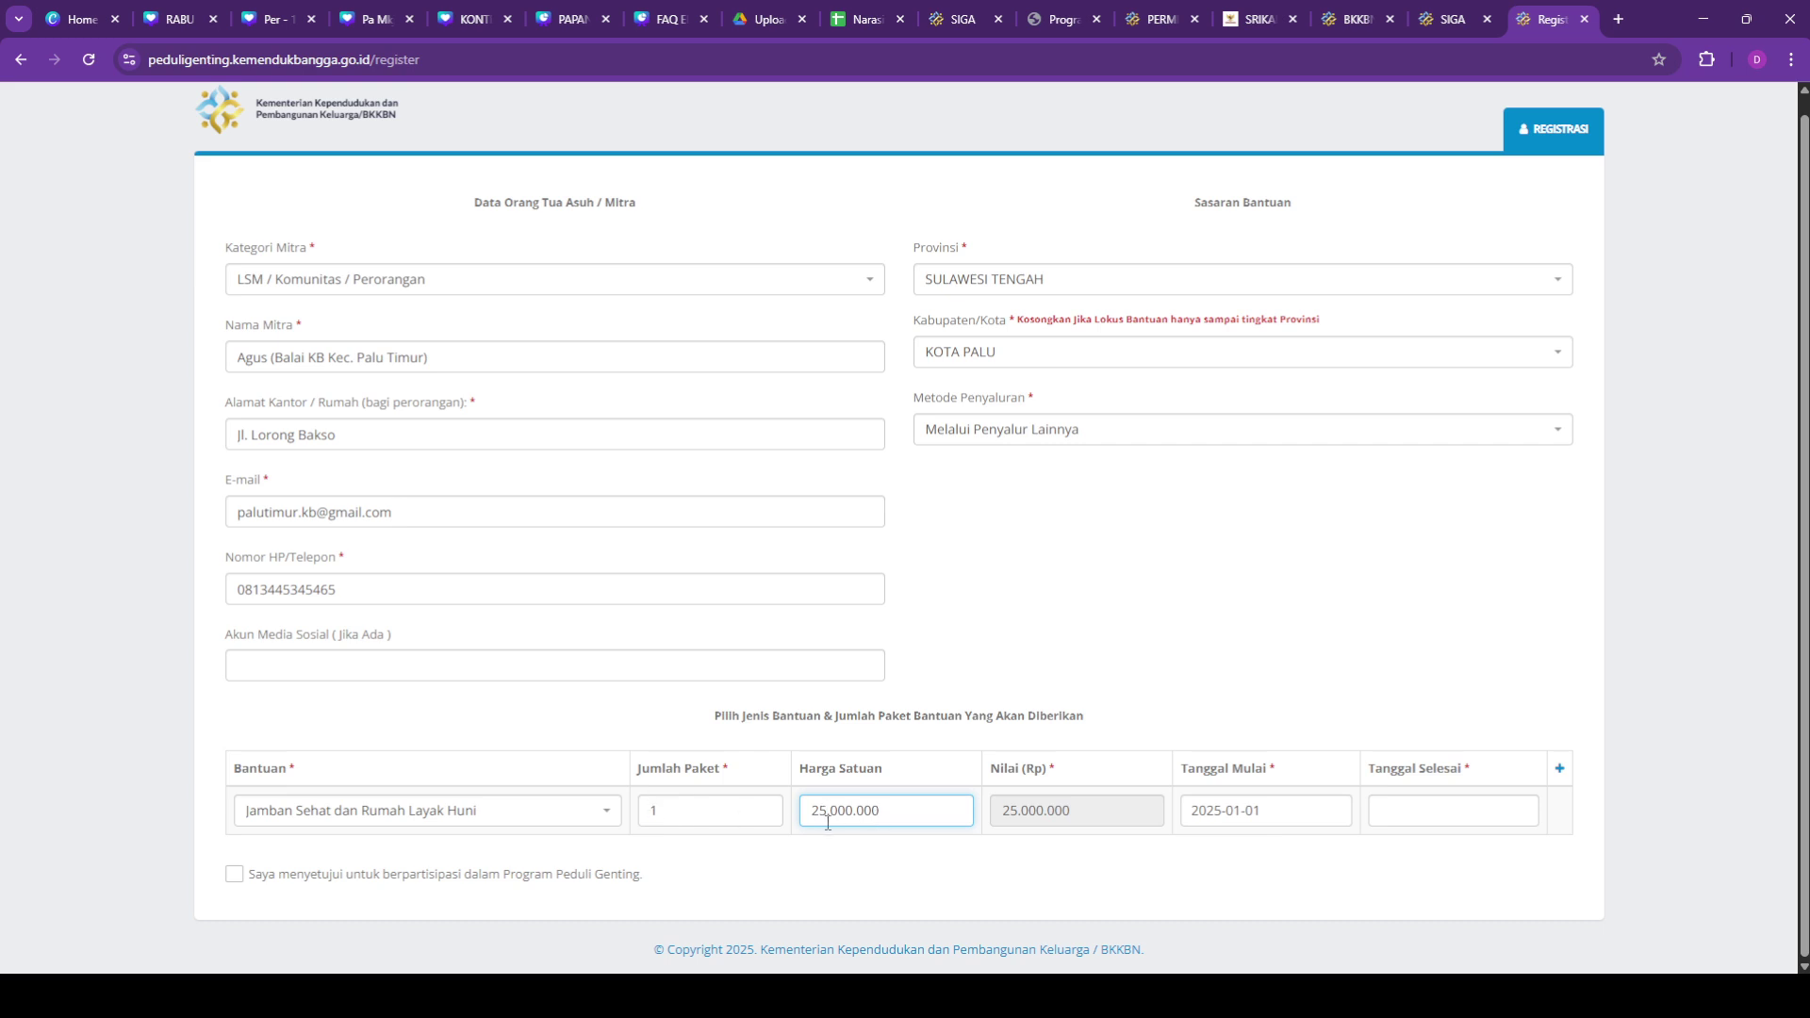
key("BackSpace")
key("BackSpace")
type("30.000.000")
Step: Set the end date to 30 March 2025
left_click(1280, 811)
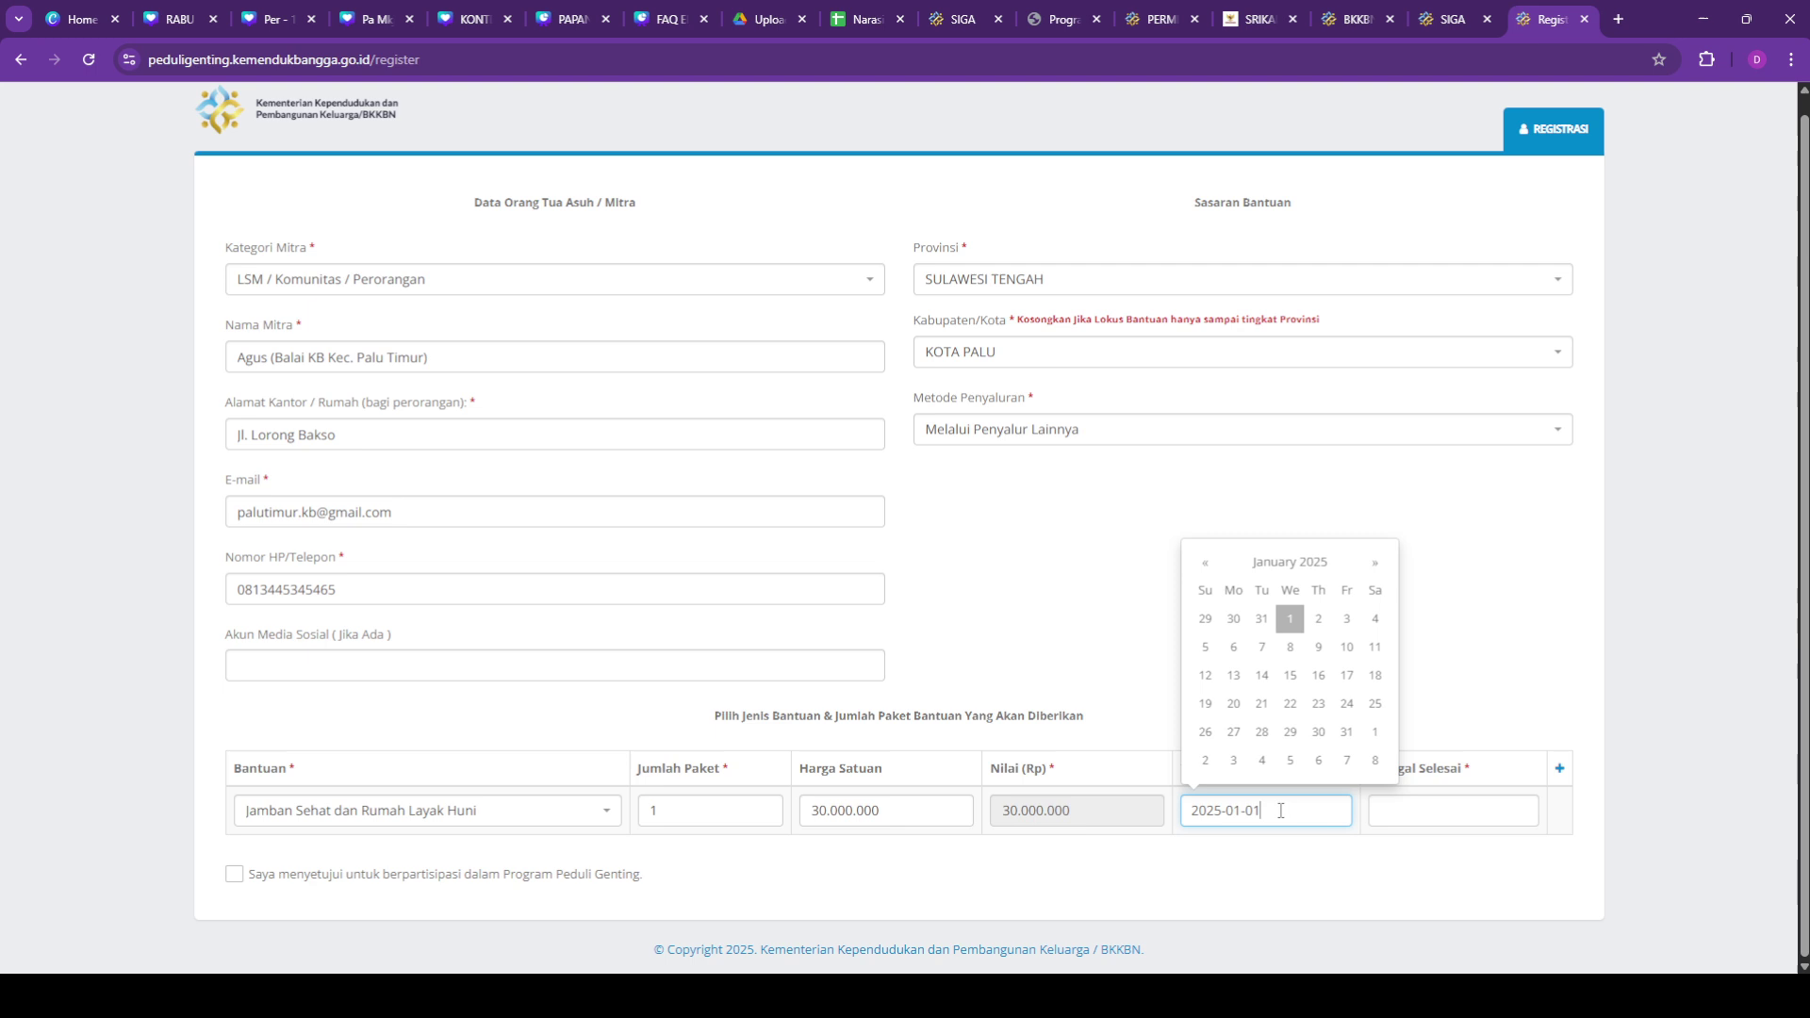
left_click(1448, 812)
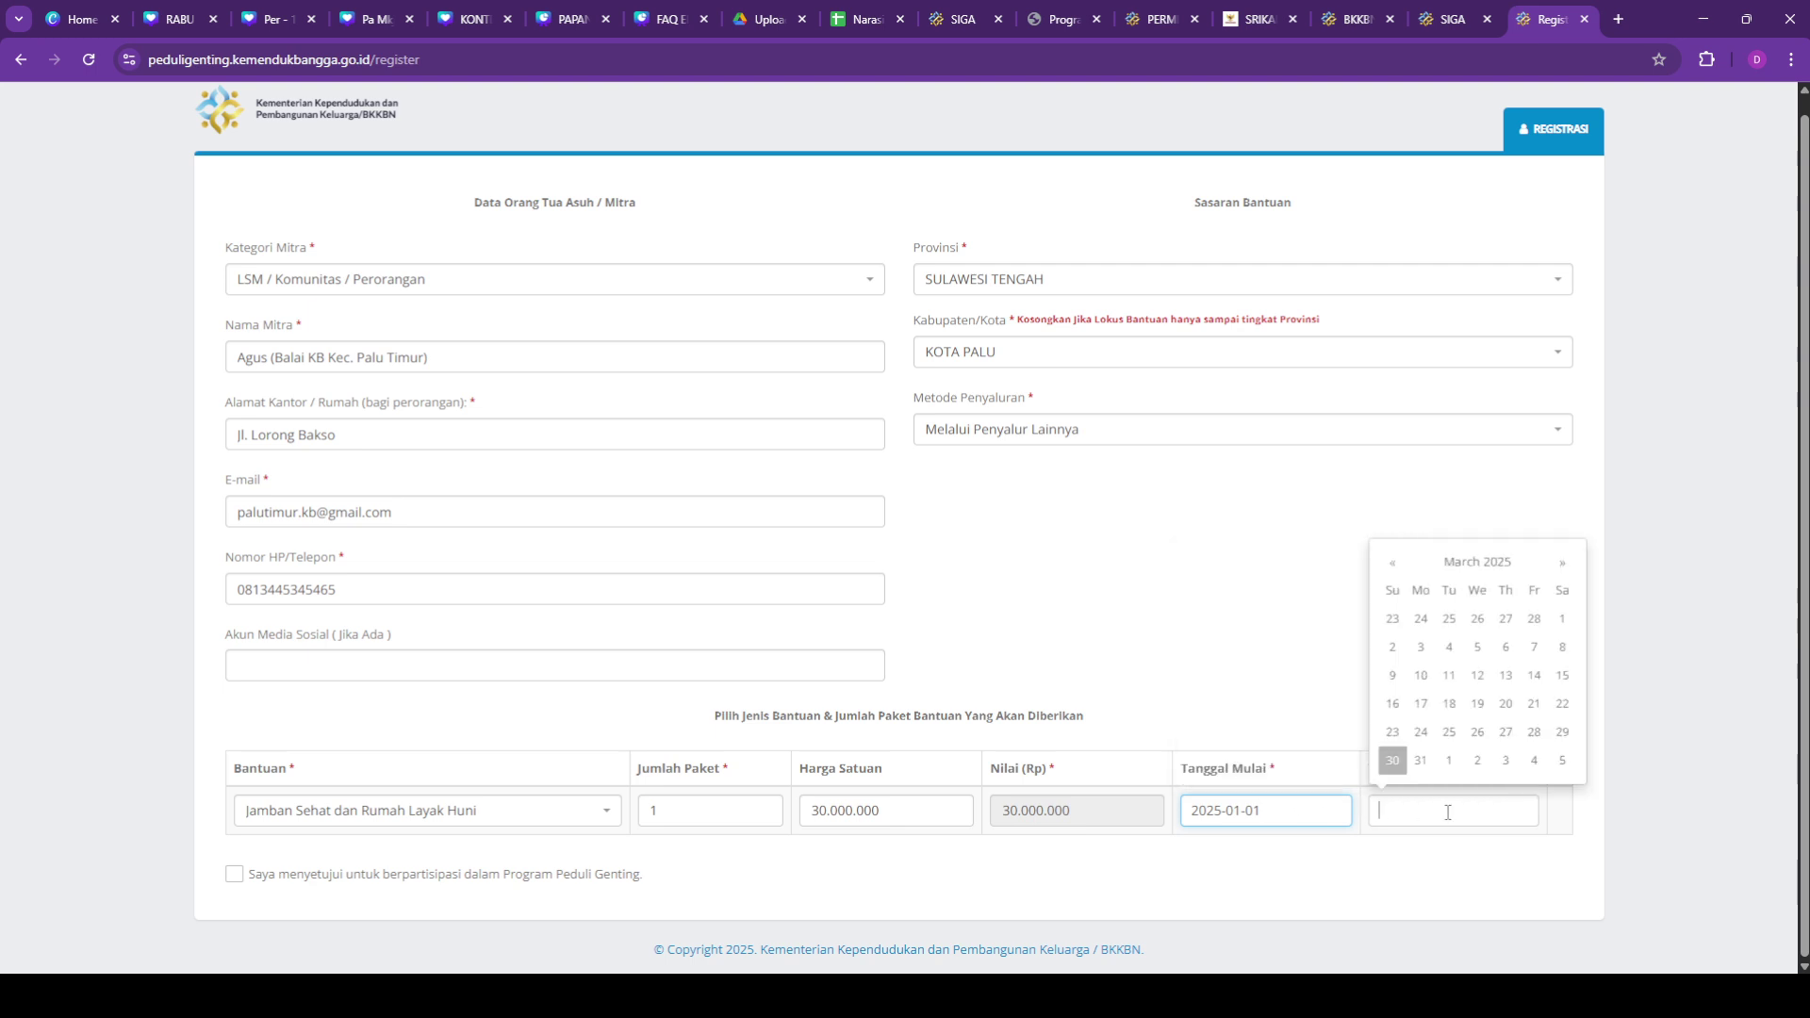
left_click(1392, 760)
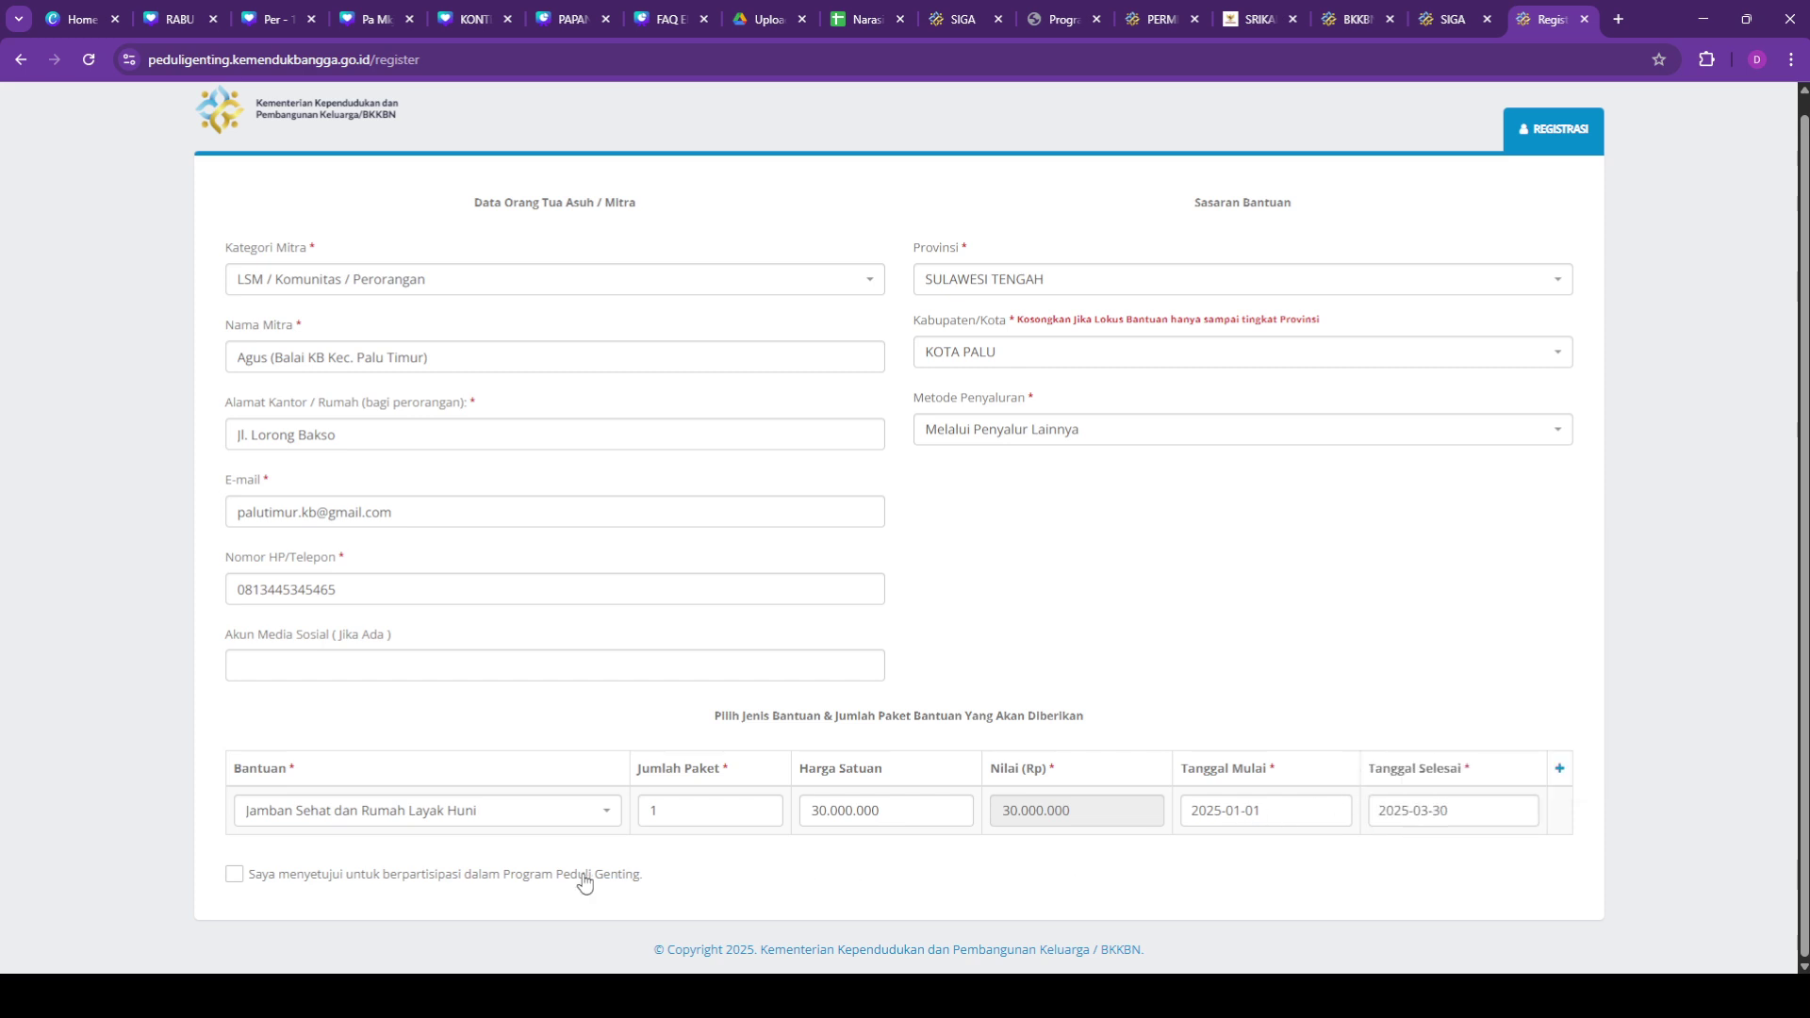
left_click(528, 823)
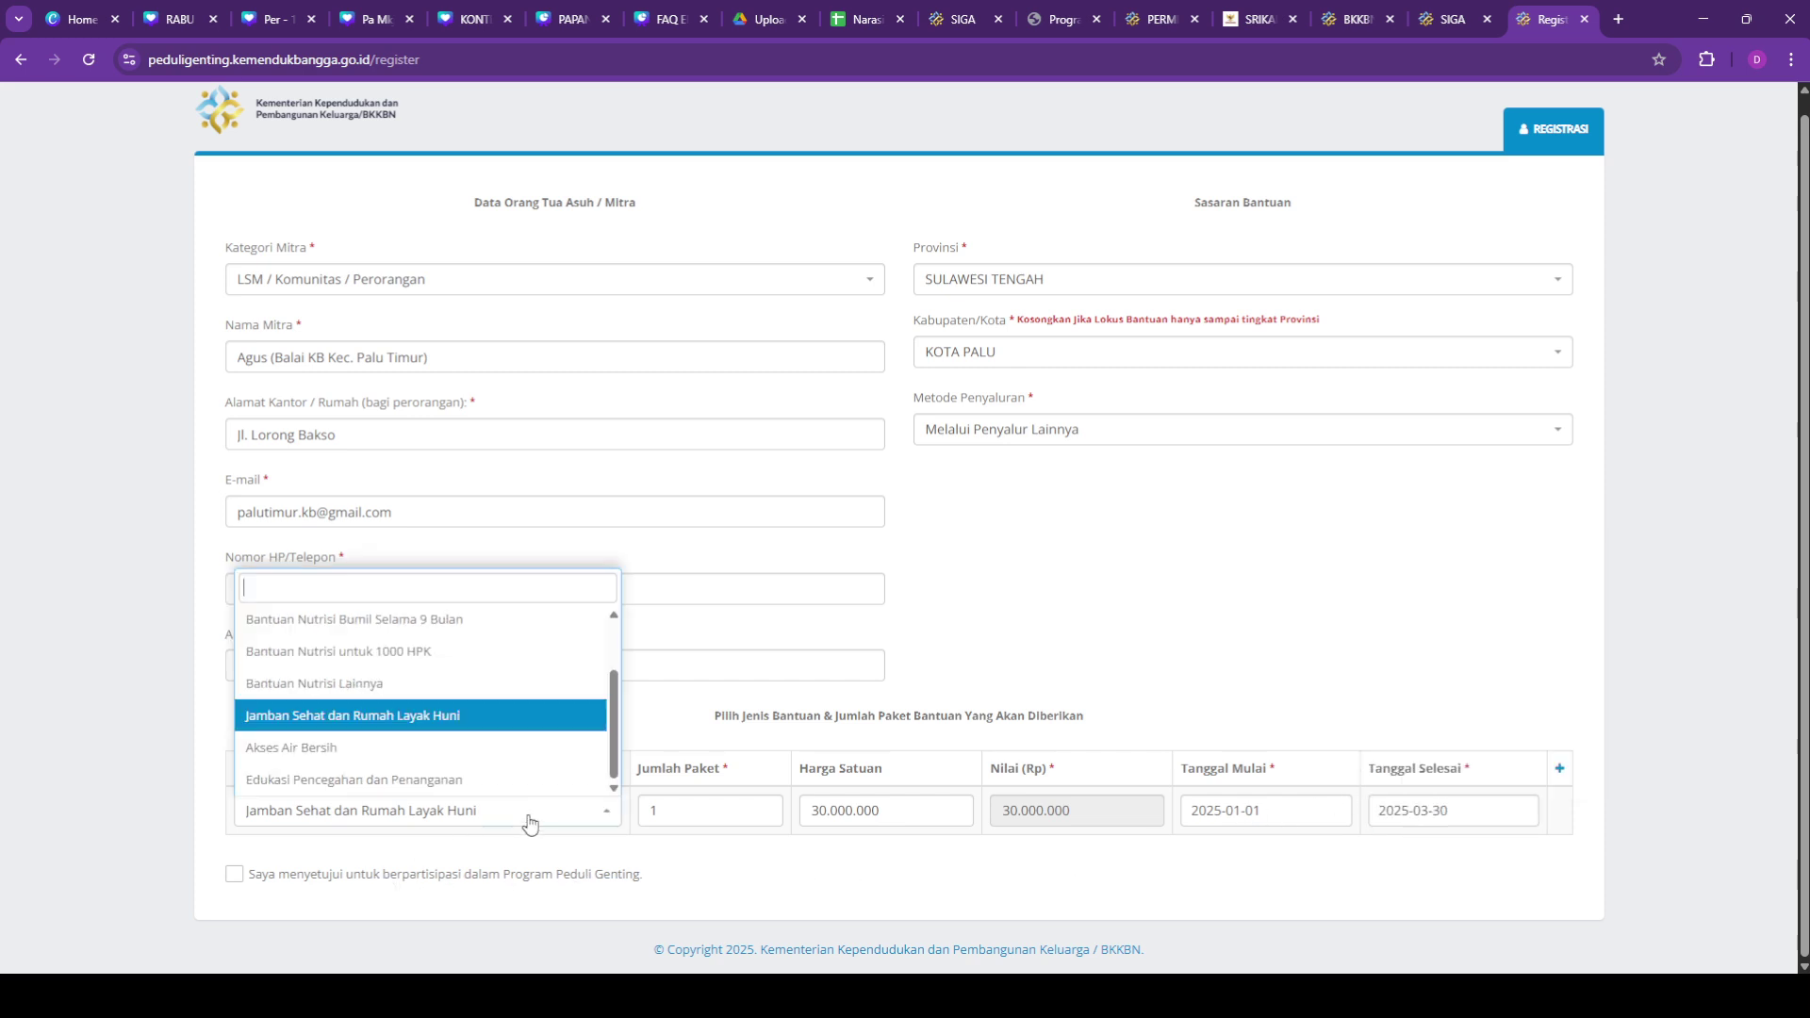
Step: Change the aid type to Edukasi Pencegahan dan Penanganan
left_click(464, 752)
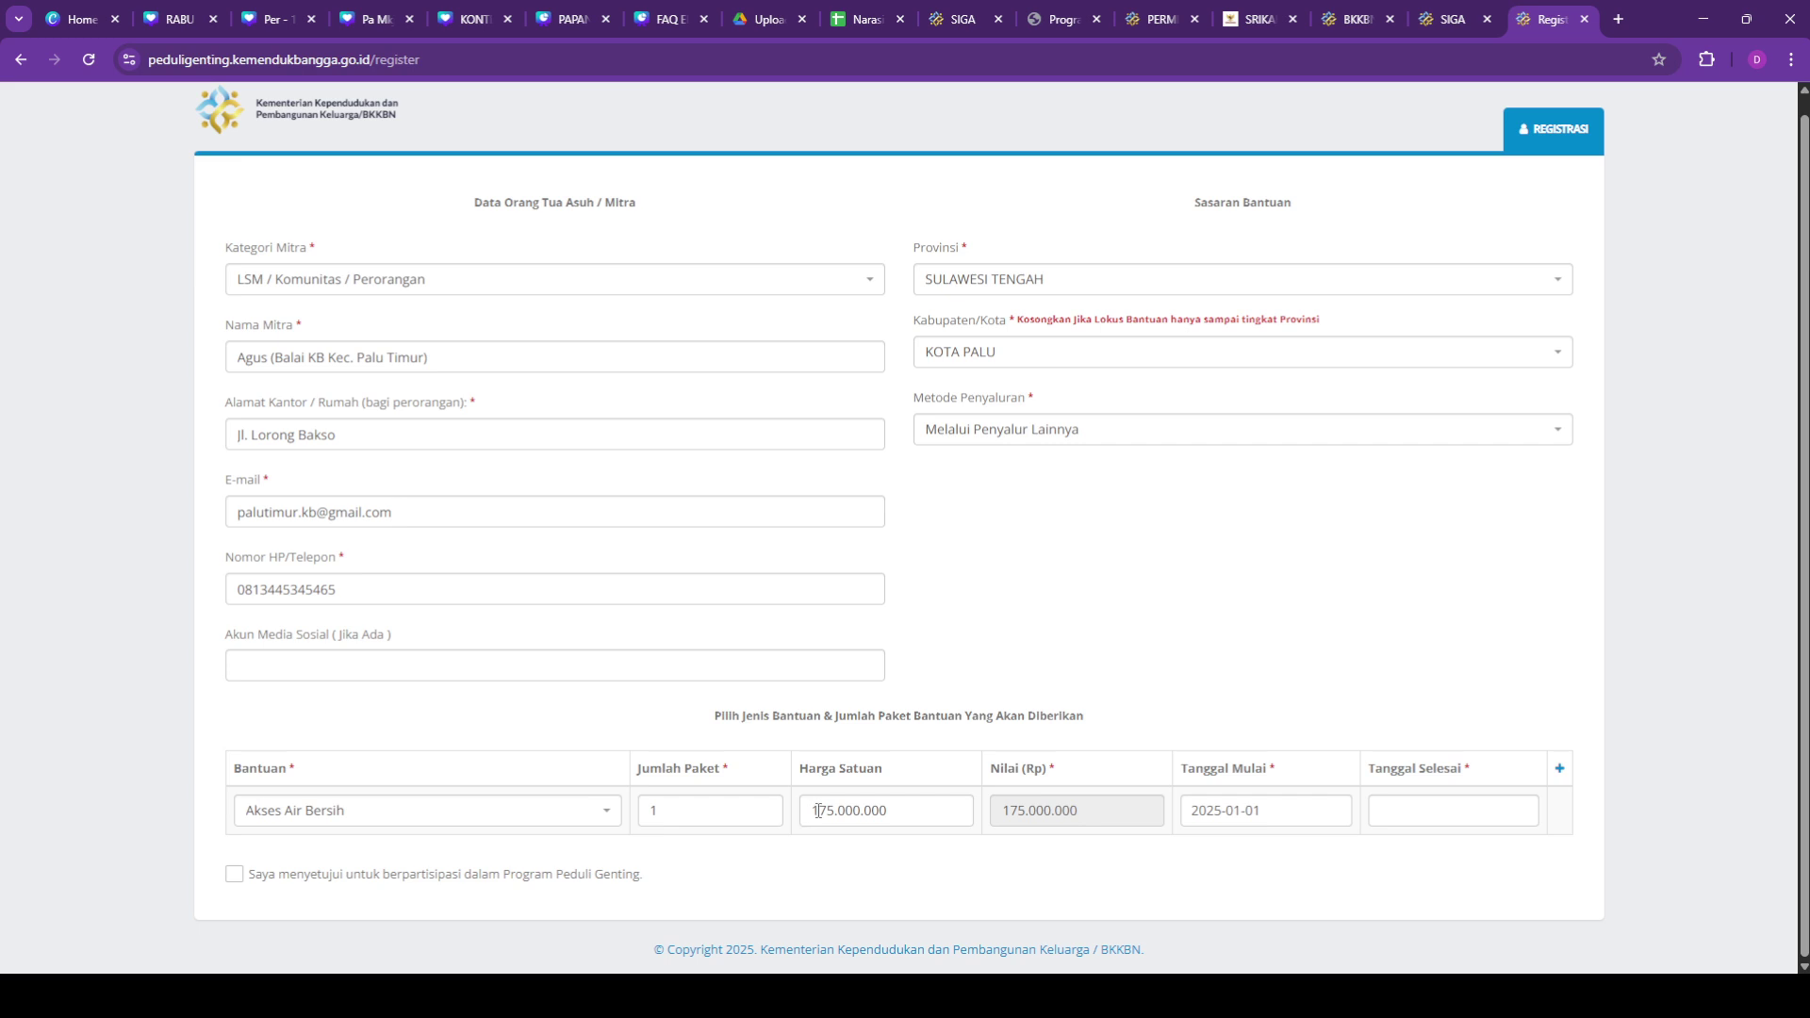
left_click_drag(811, 810, 943, 811)
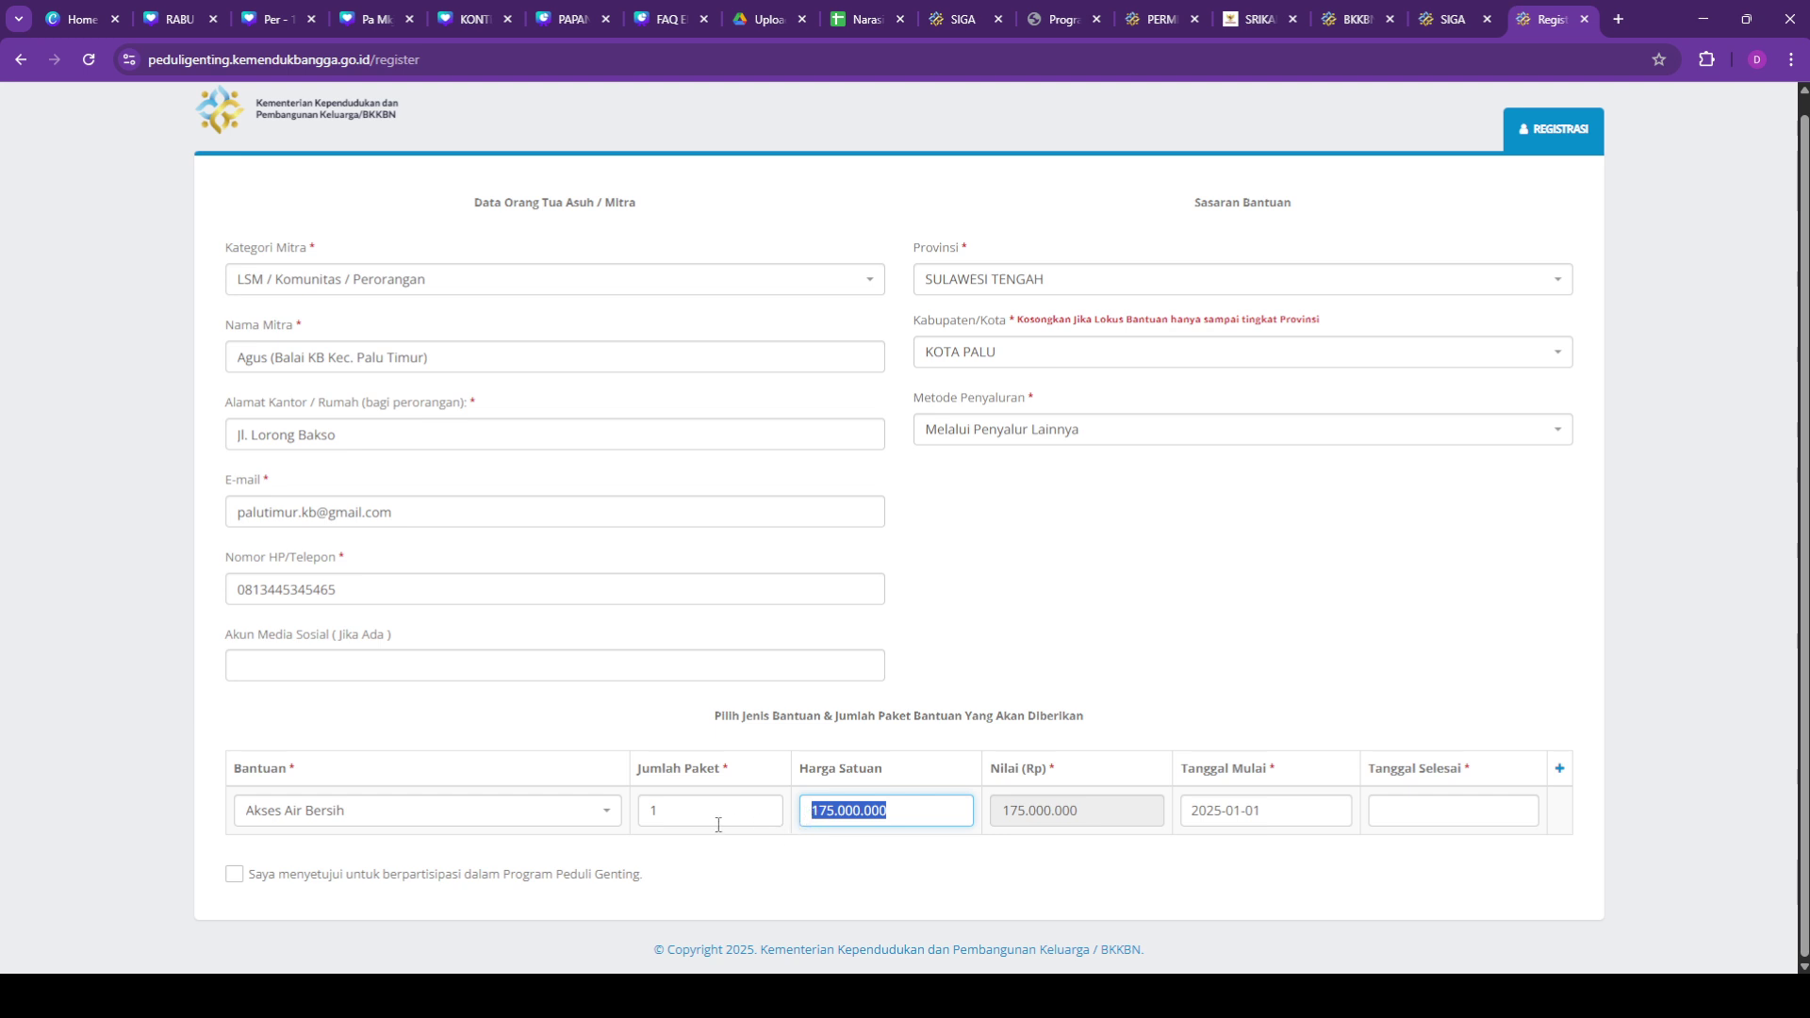
left_click(455, 829)
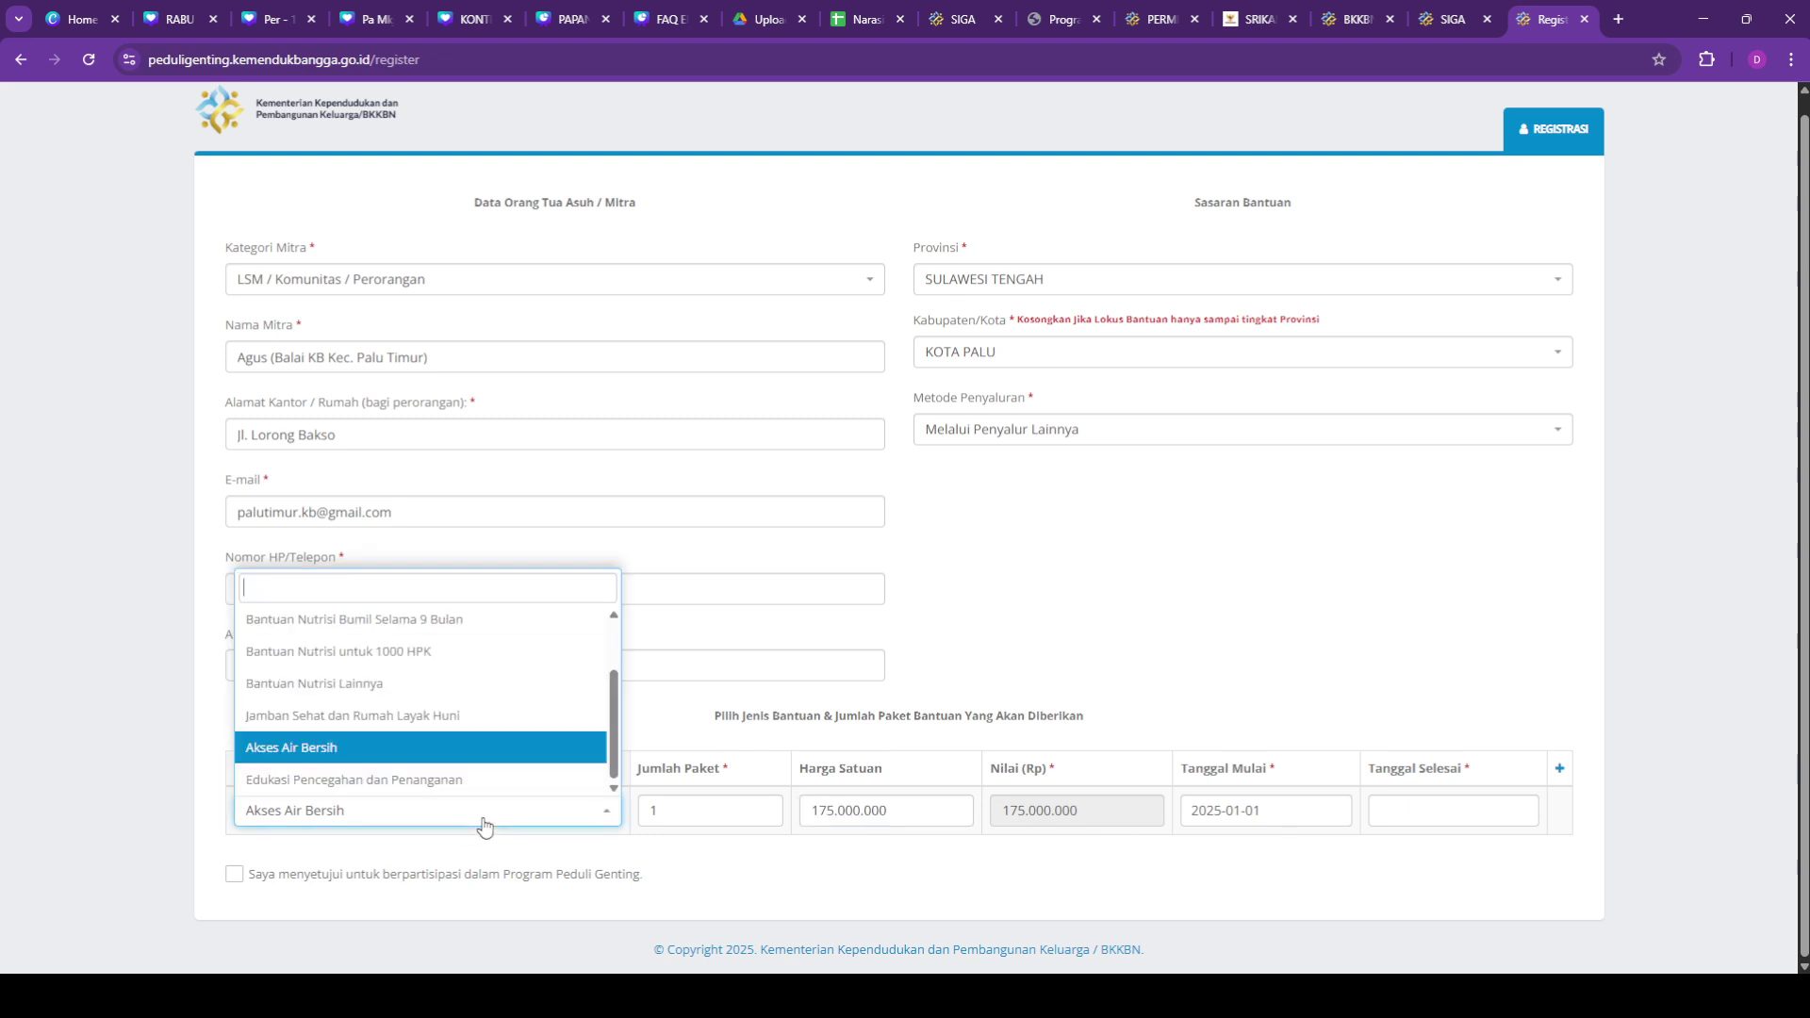
left_click(417, 780)
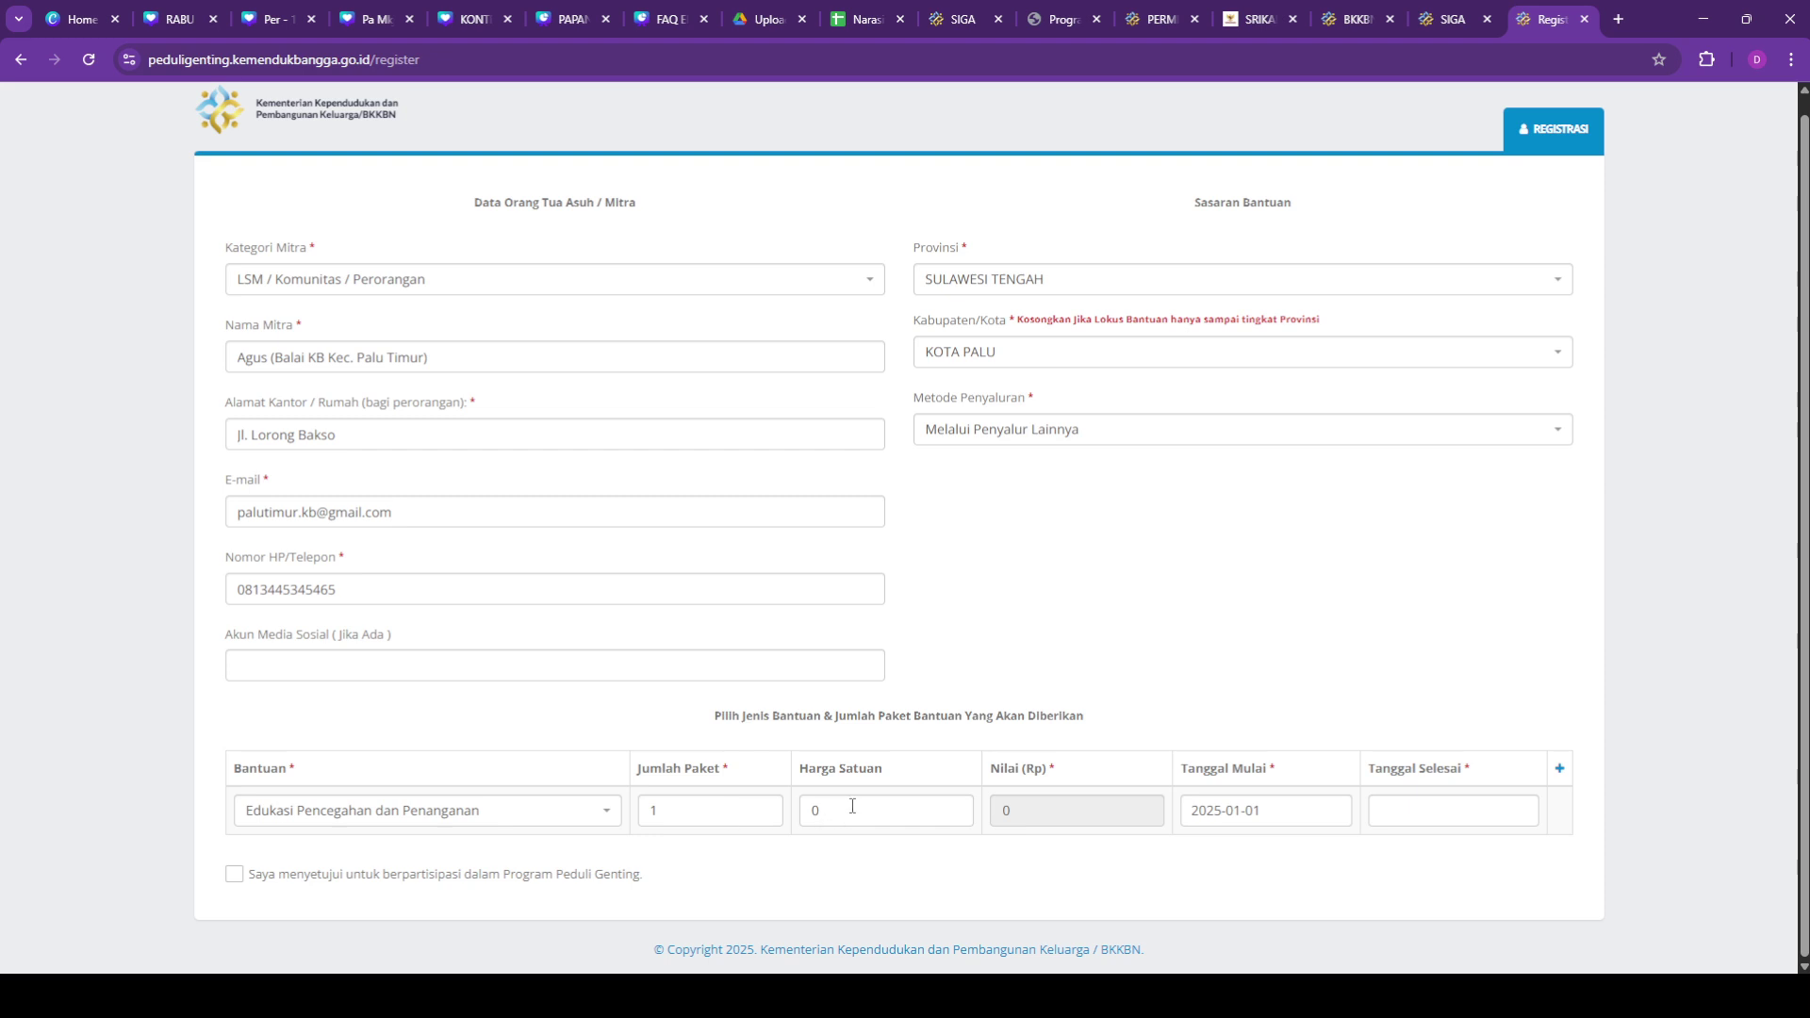
Step: Set the package count to 10
left_click(674, 815)
key("BackSpace")
type("0")
type("10")
Step: Set the end date to 31 December 2025, keeping the start at 2025-01-01
left_click(1409, 820)
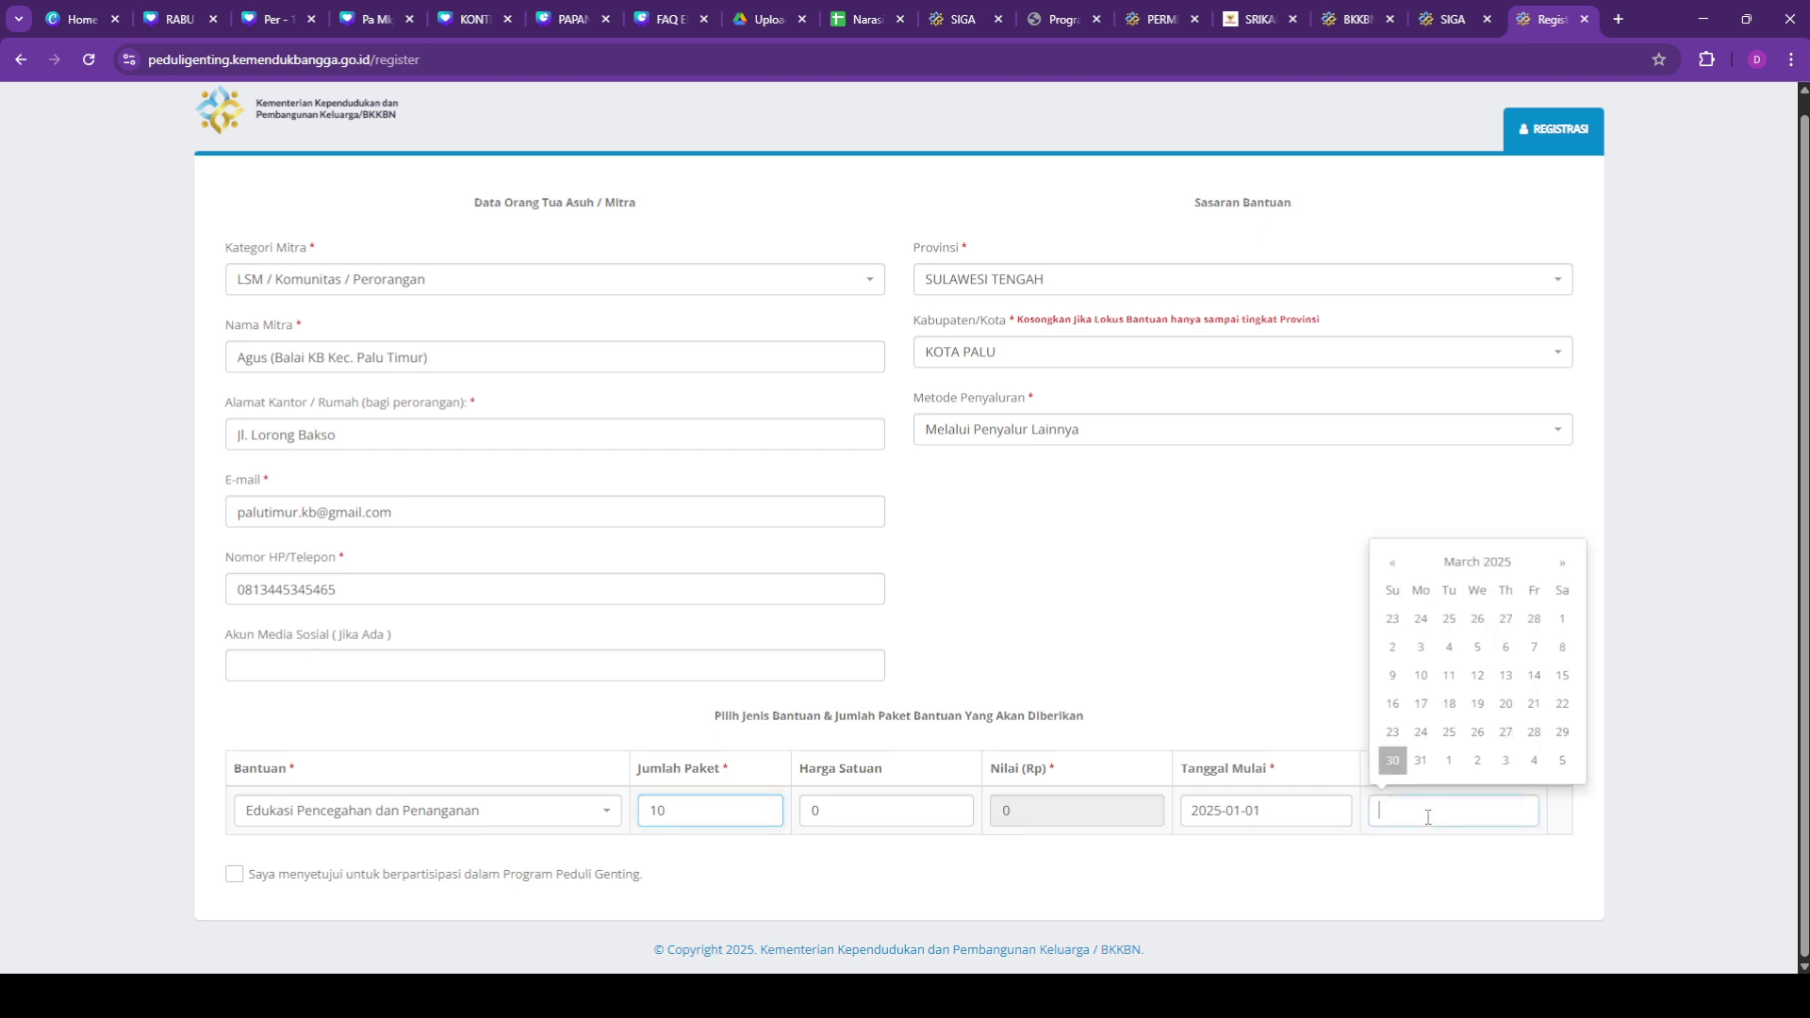
left_click(1404, 577)
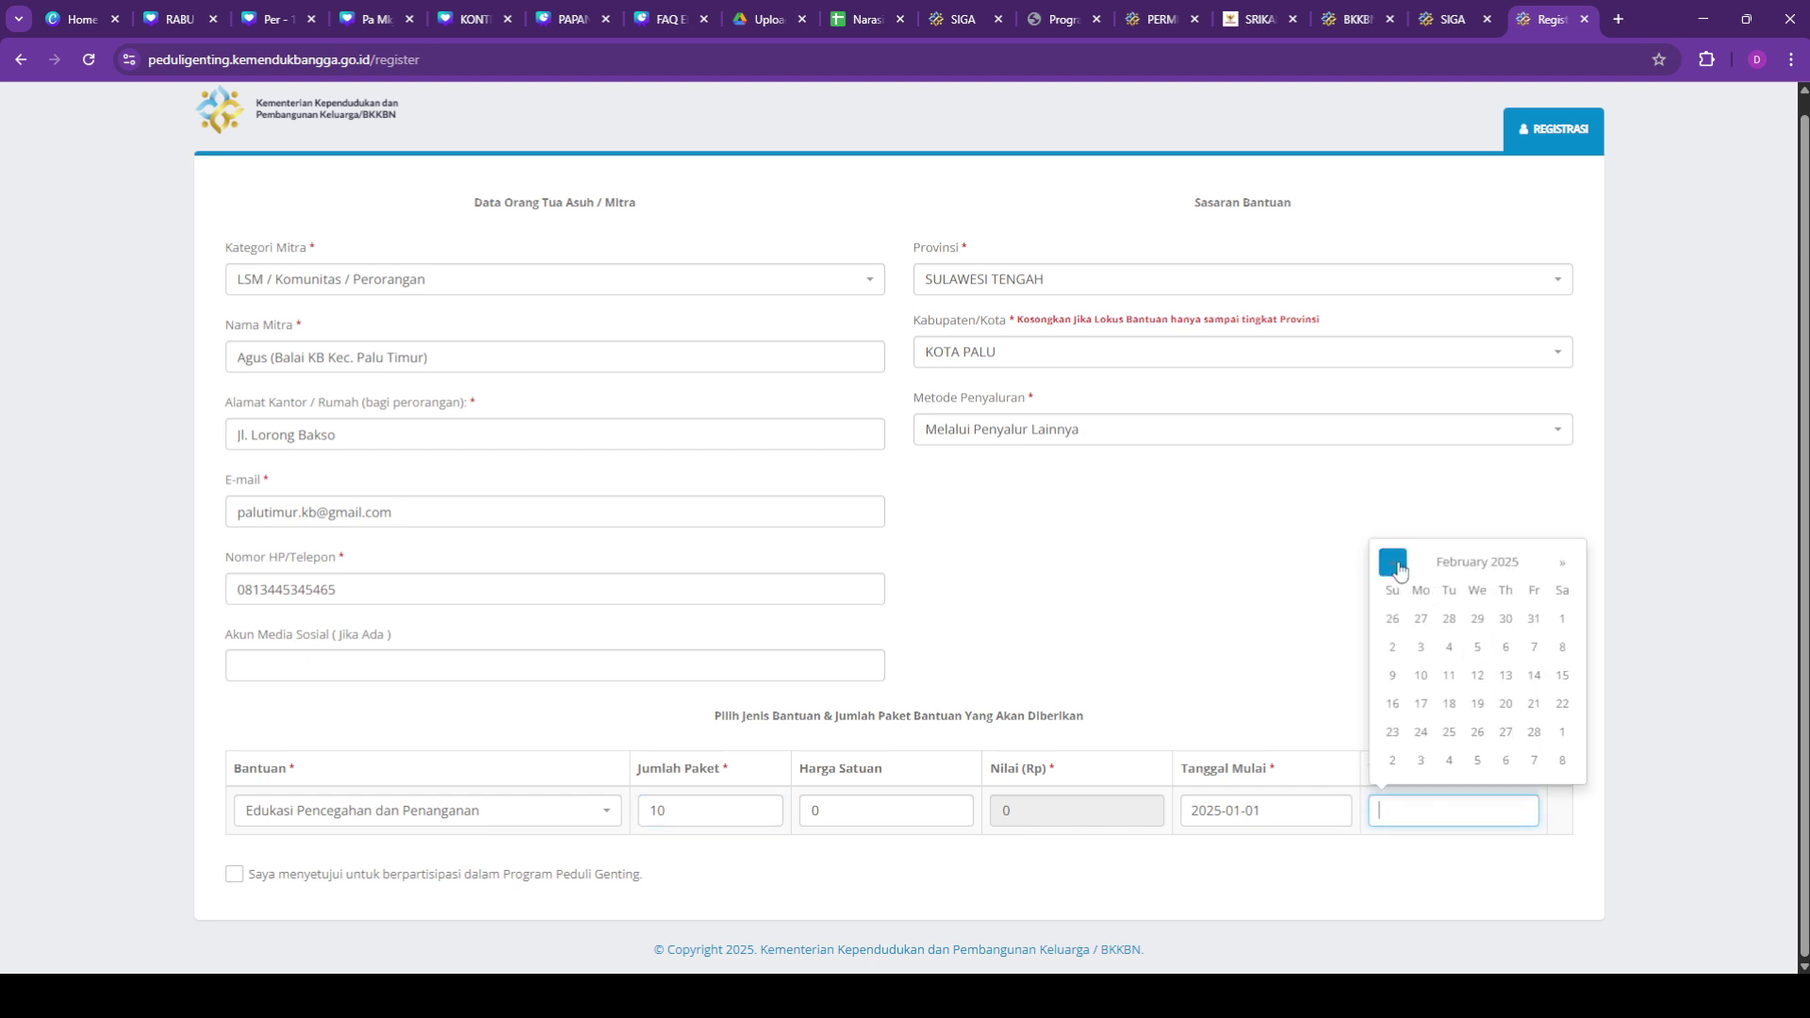
left_click(1404, 577)
left_click(1478, 619)
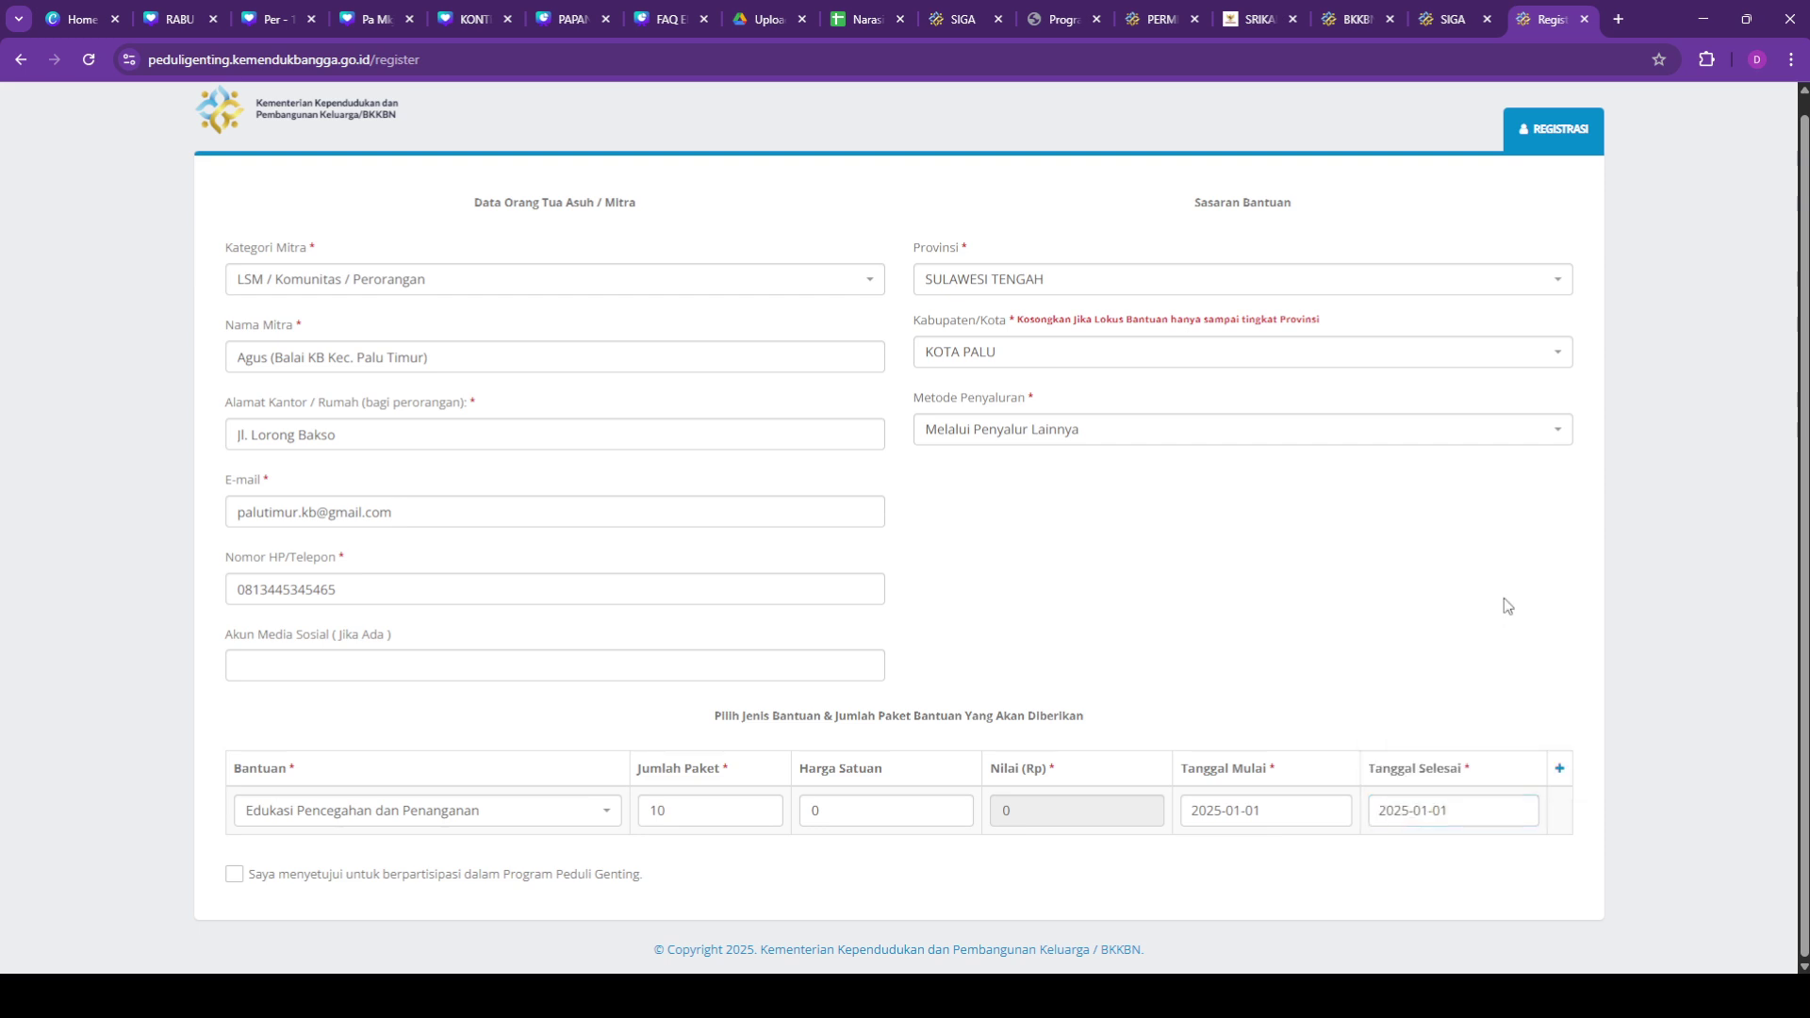
left_click(1350, 815)
left_click(1452, 810)
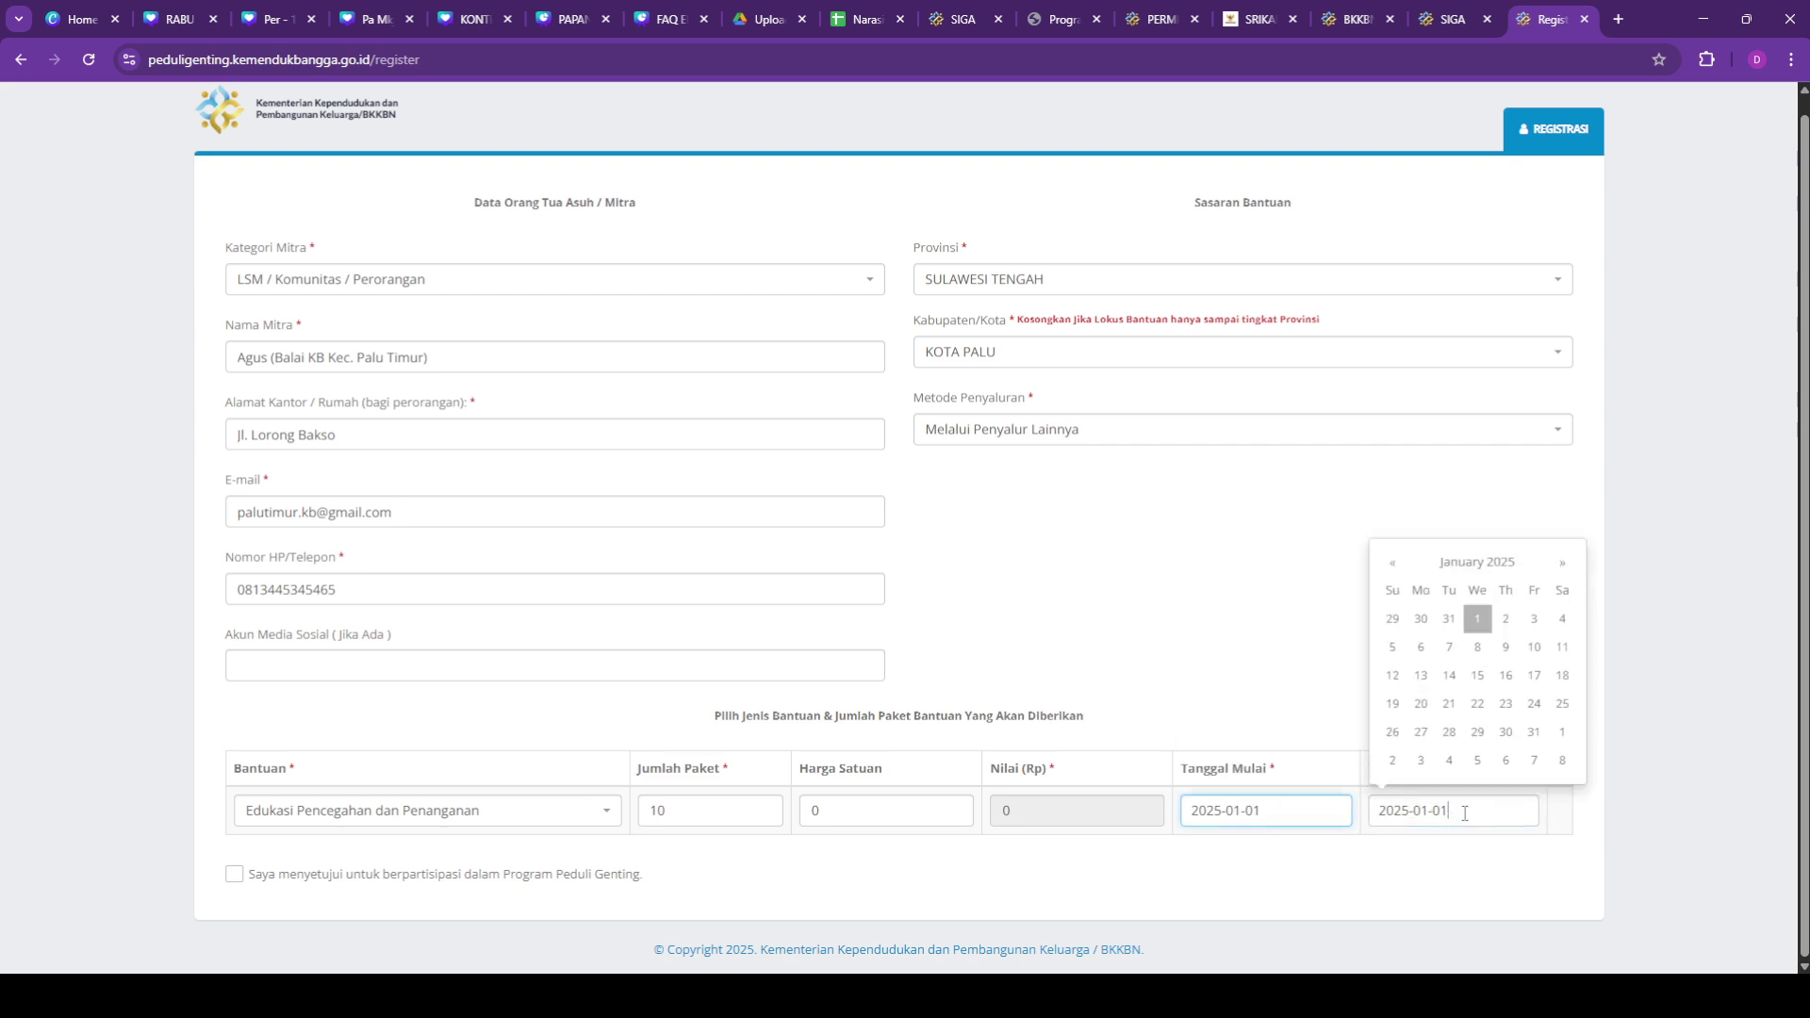
triple_click(1570, 566)
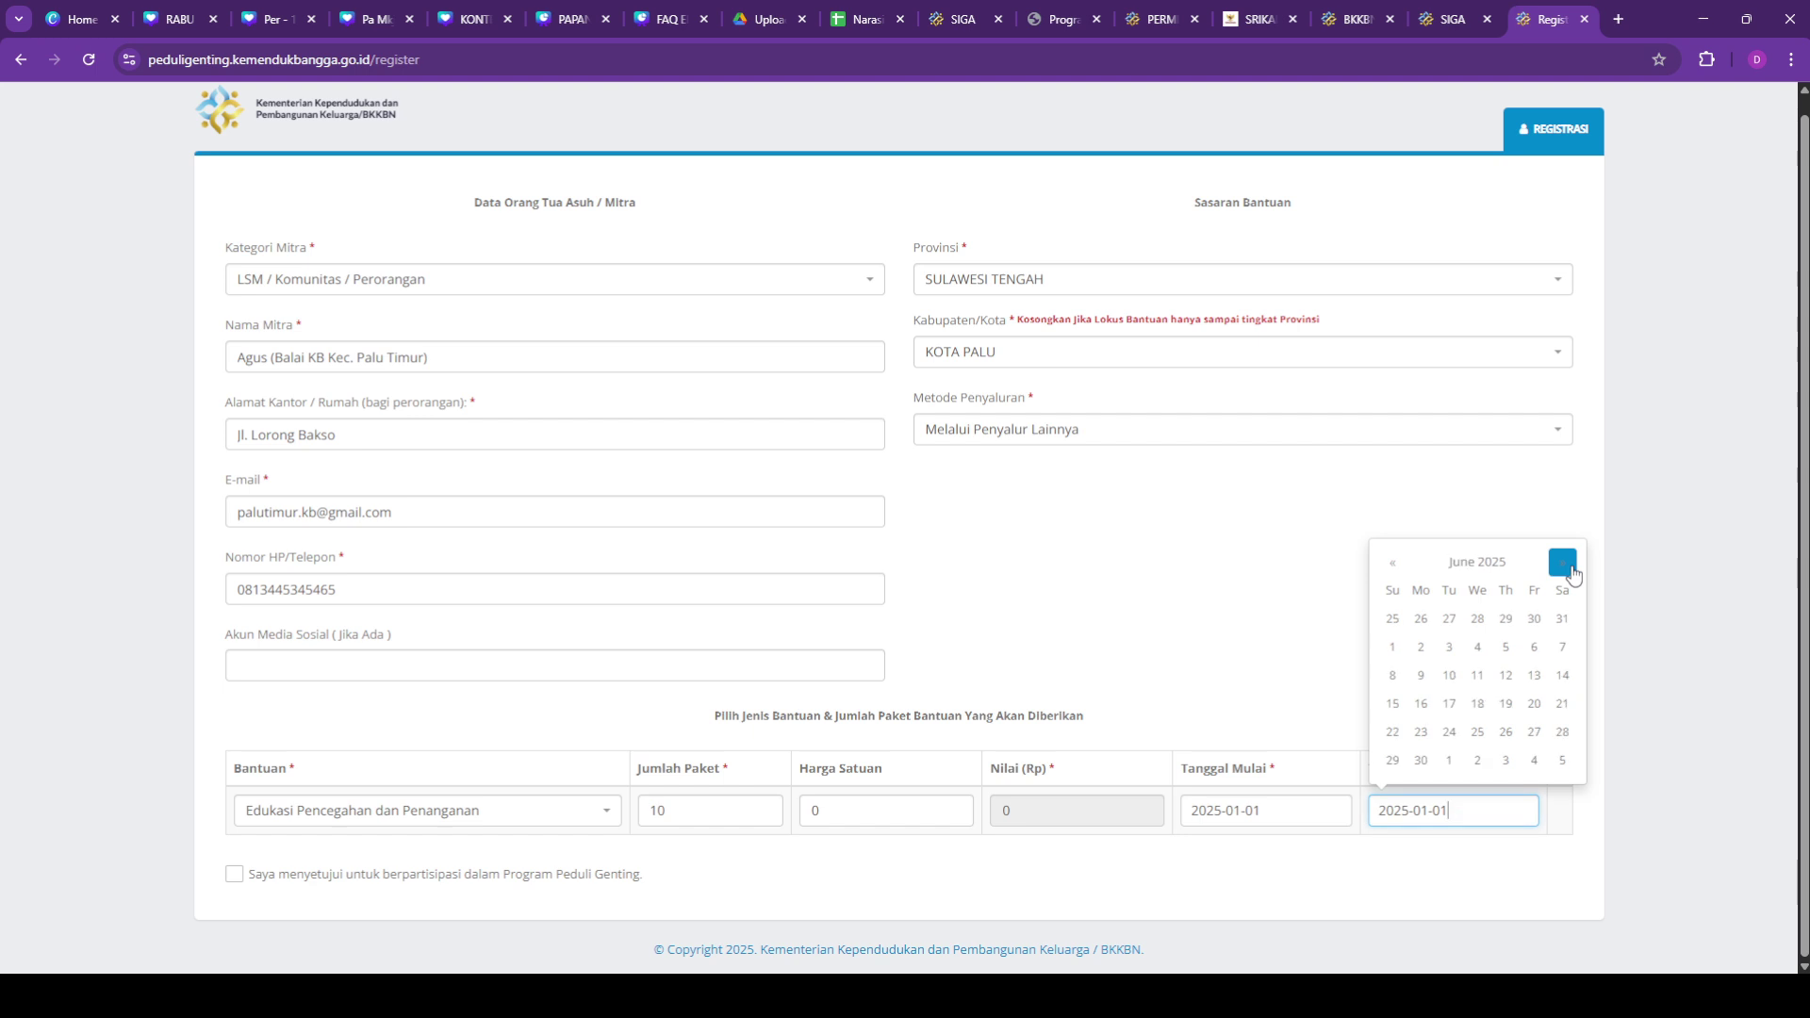
triple_click(1570, 566)
left_click(1569, 566)
double_click(1570, 567)
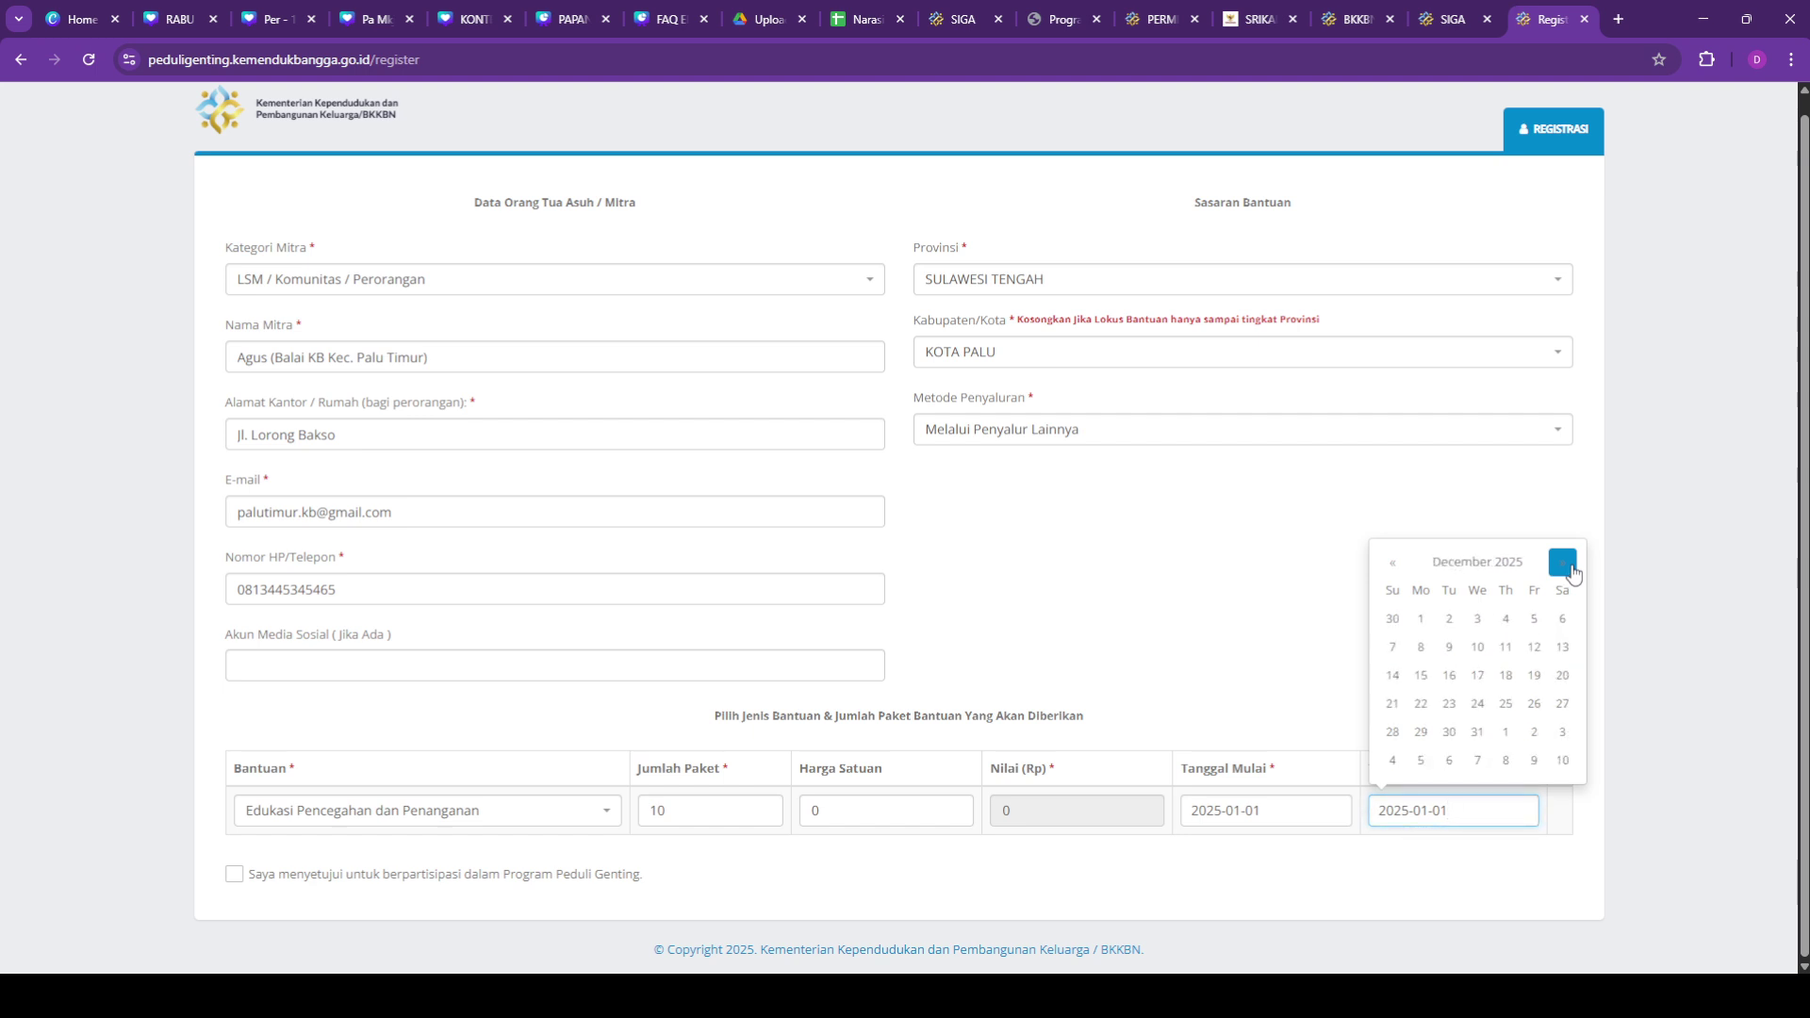
left_click(1480, 733)
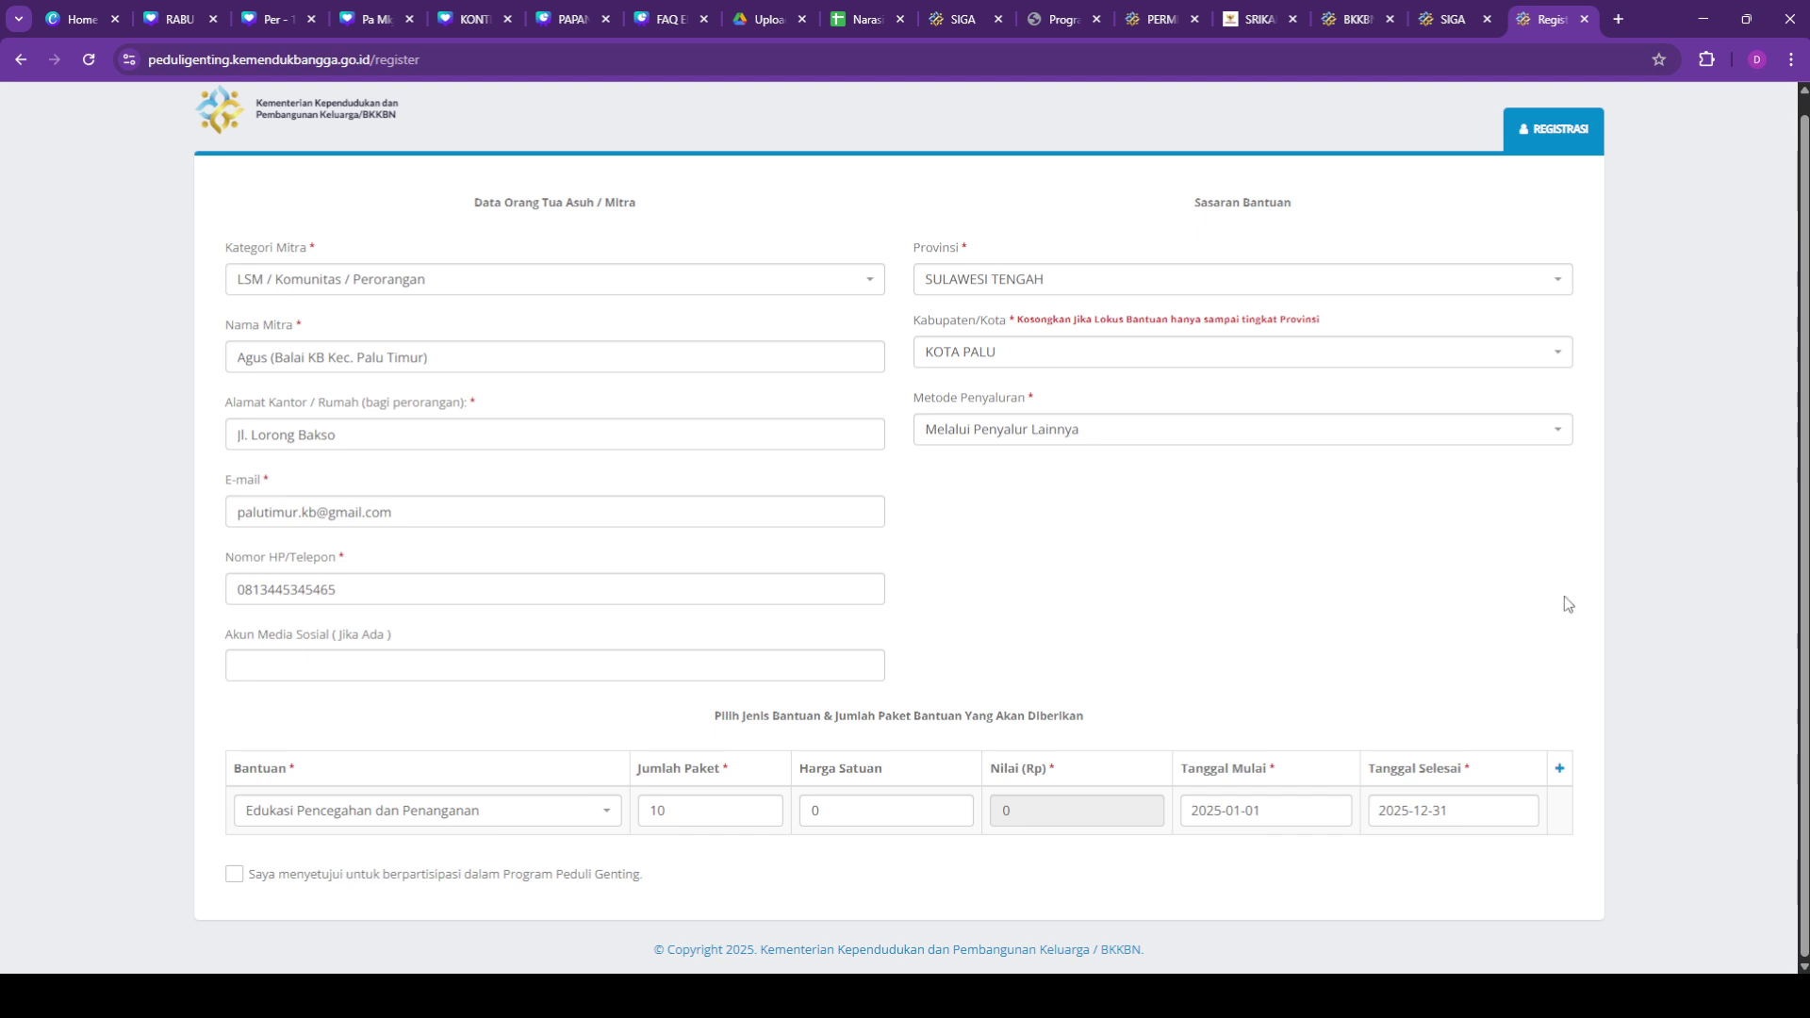
Step: Choose Bantuan Nutrisi Lainnya as the aid type, with its 15.000 unit price
left_click(547, 813)
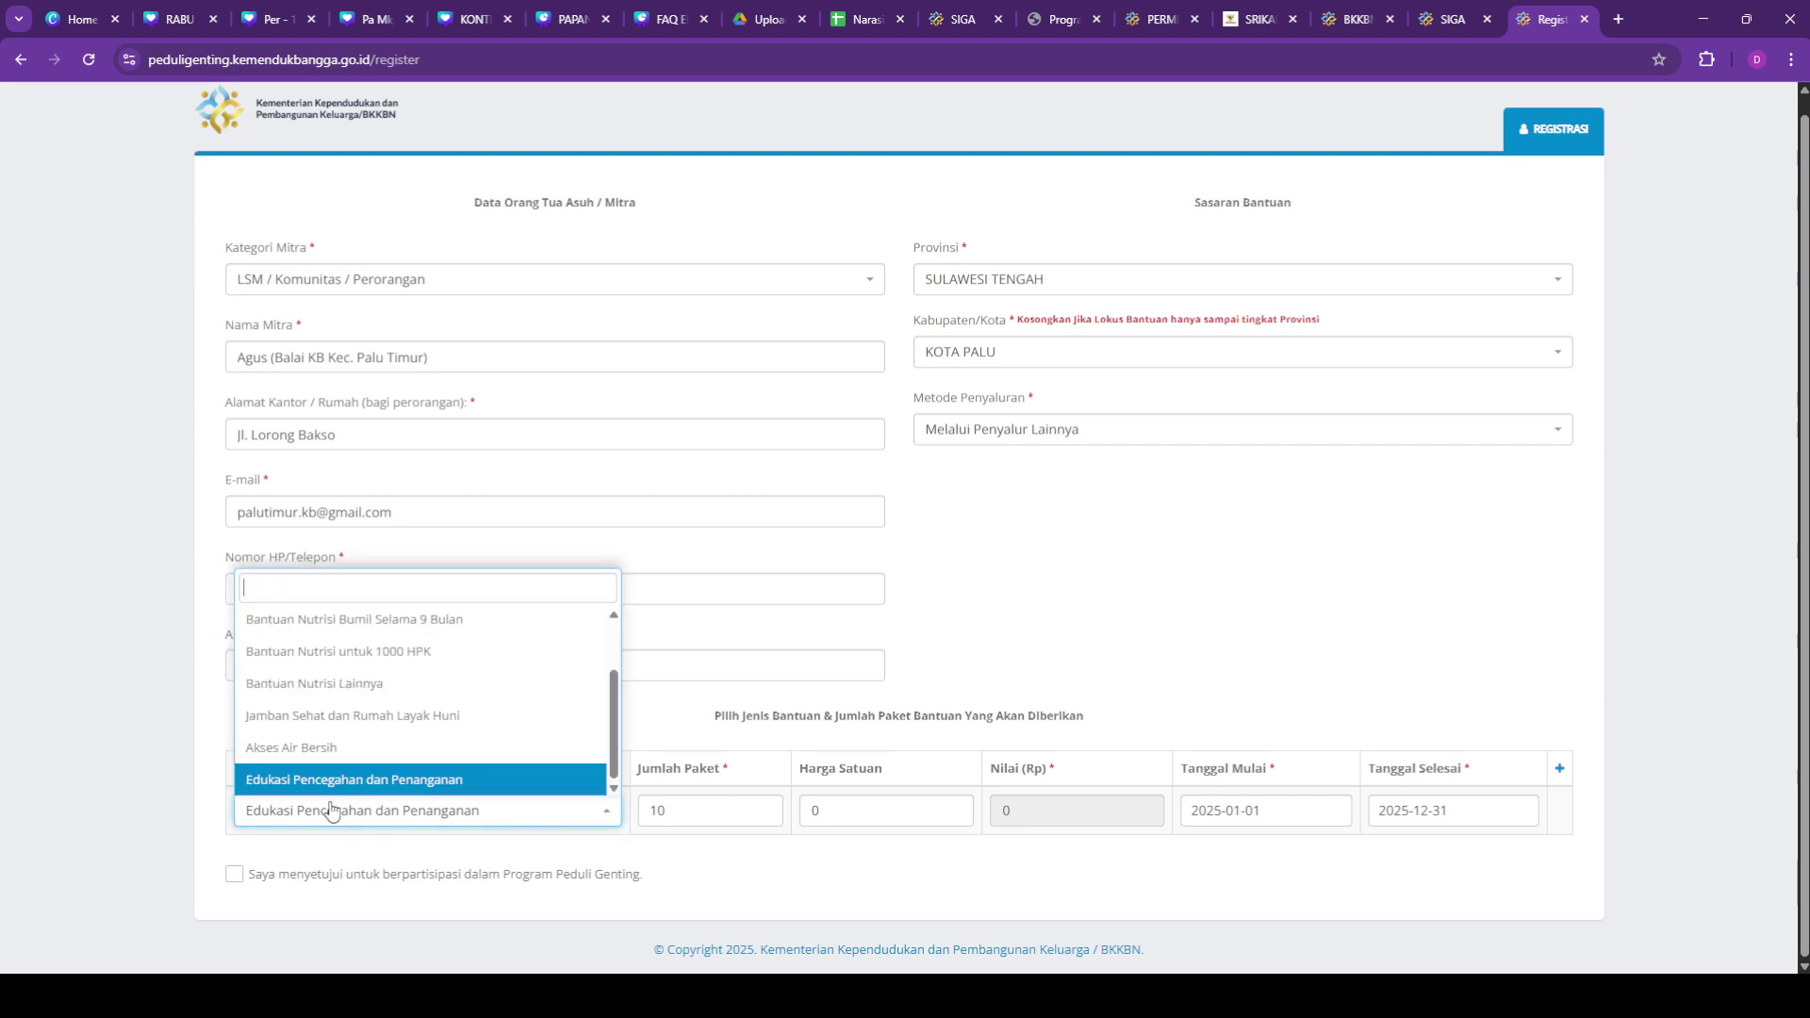
left_click(1124, 457)
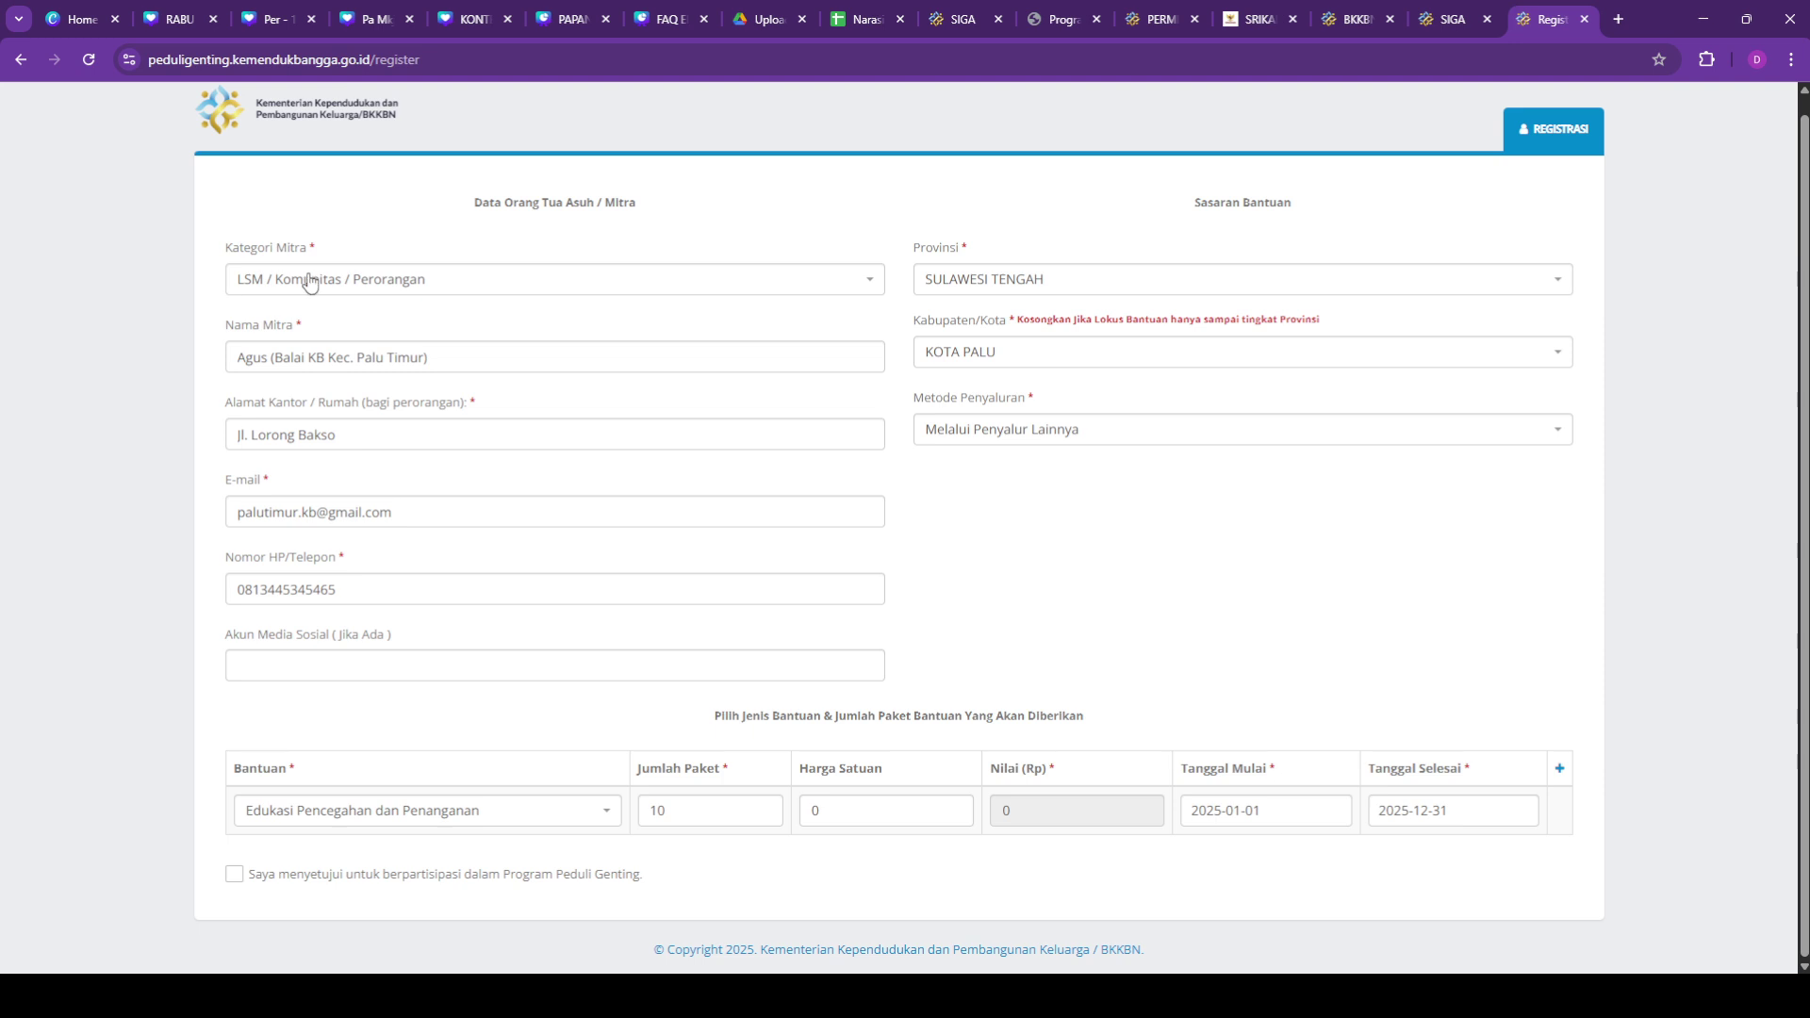
left_click(546, 812)
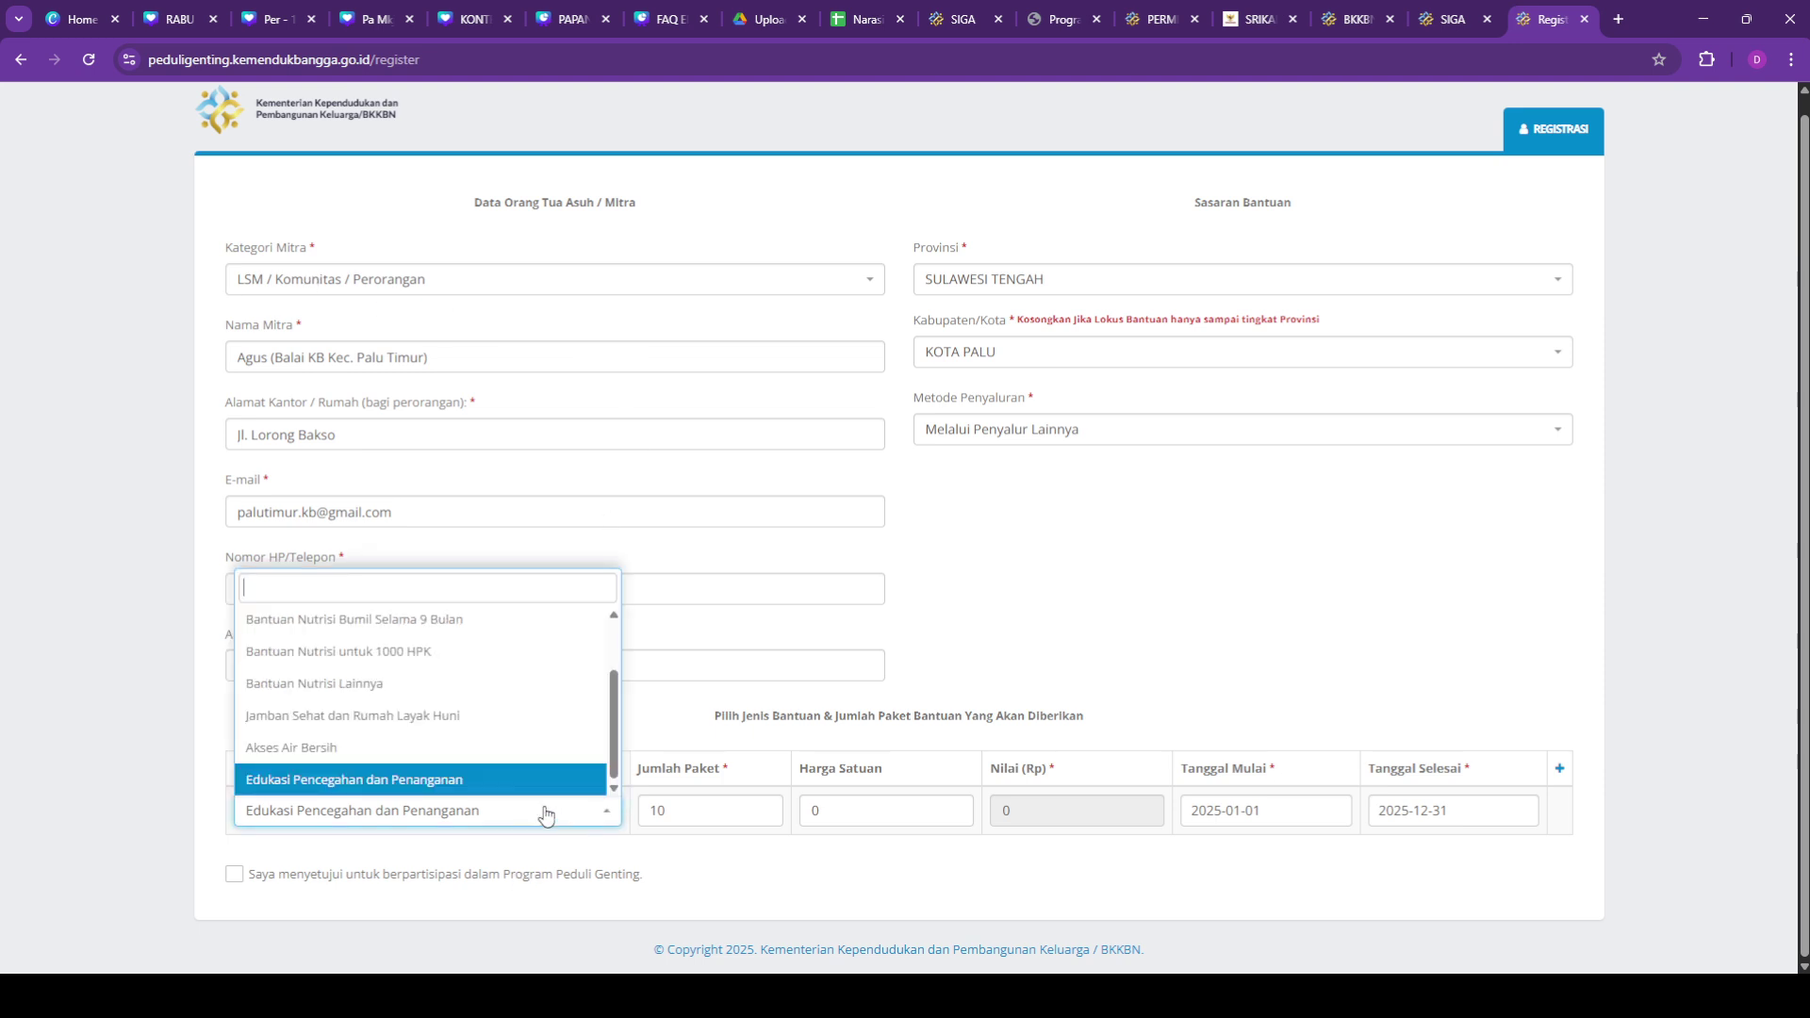
scroll(405, 731, "up", 1)
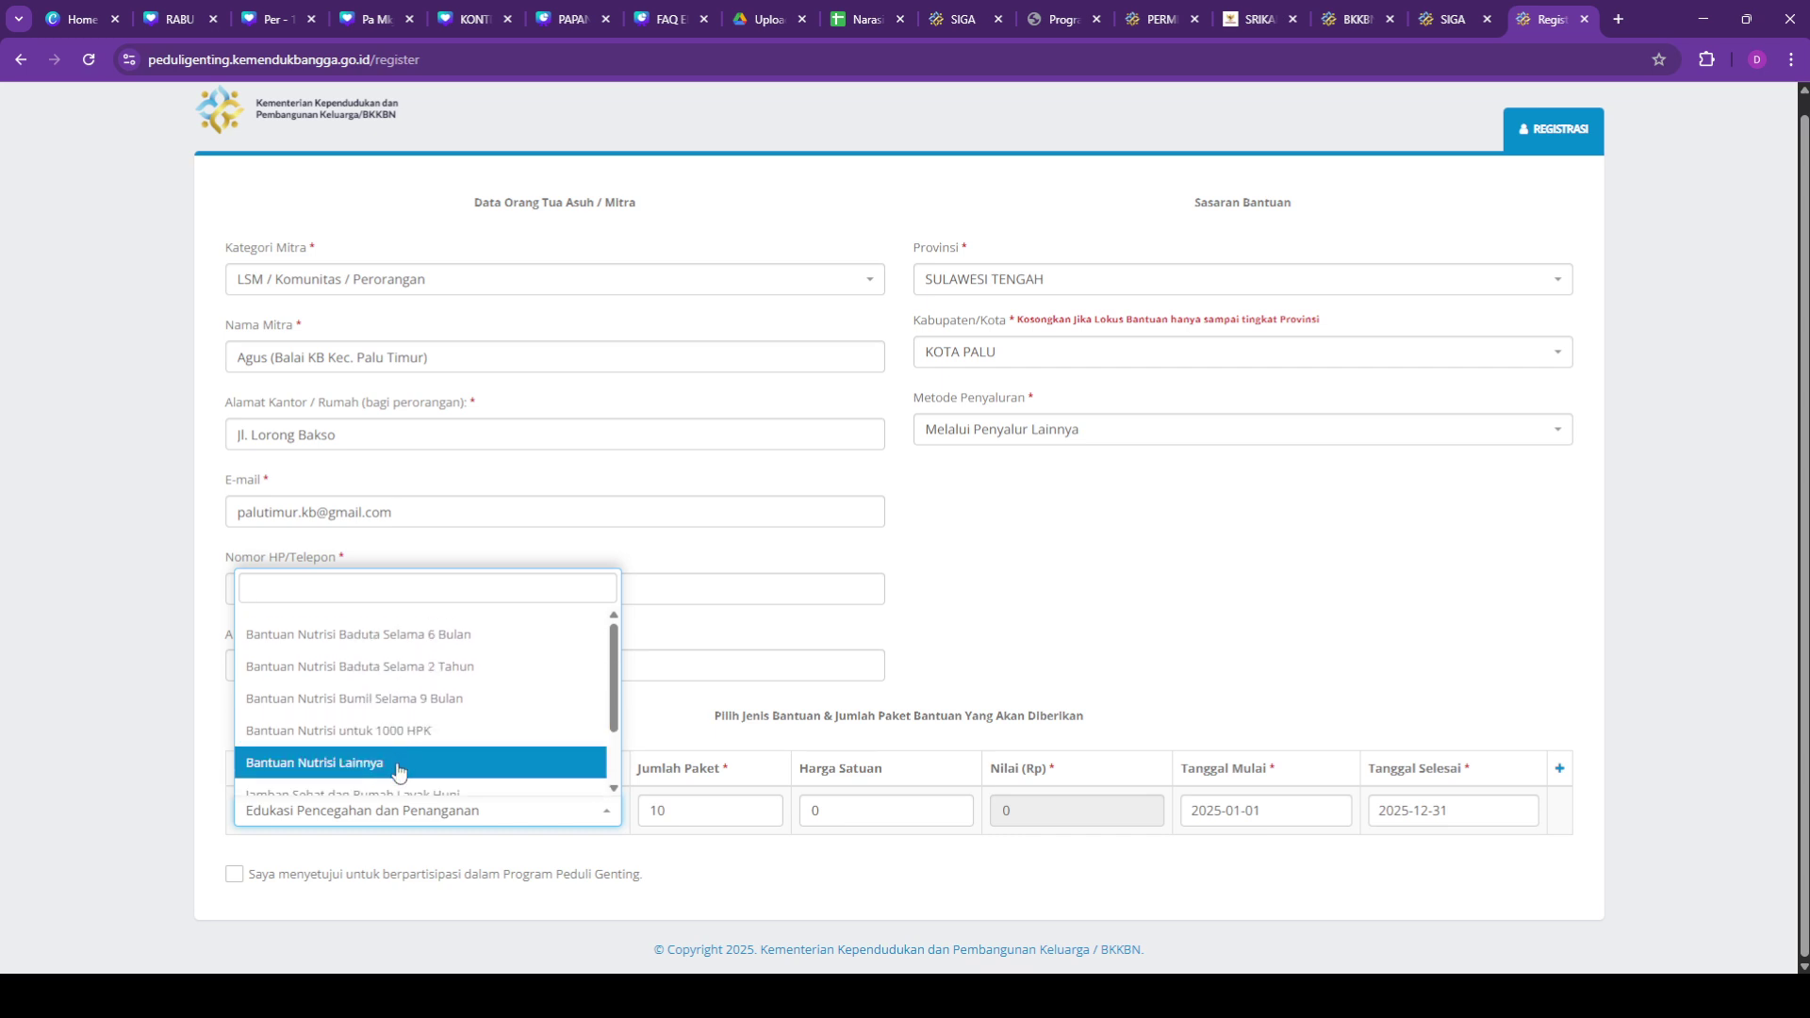
left_click(399, 764)
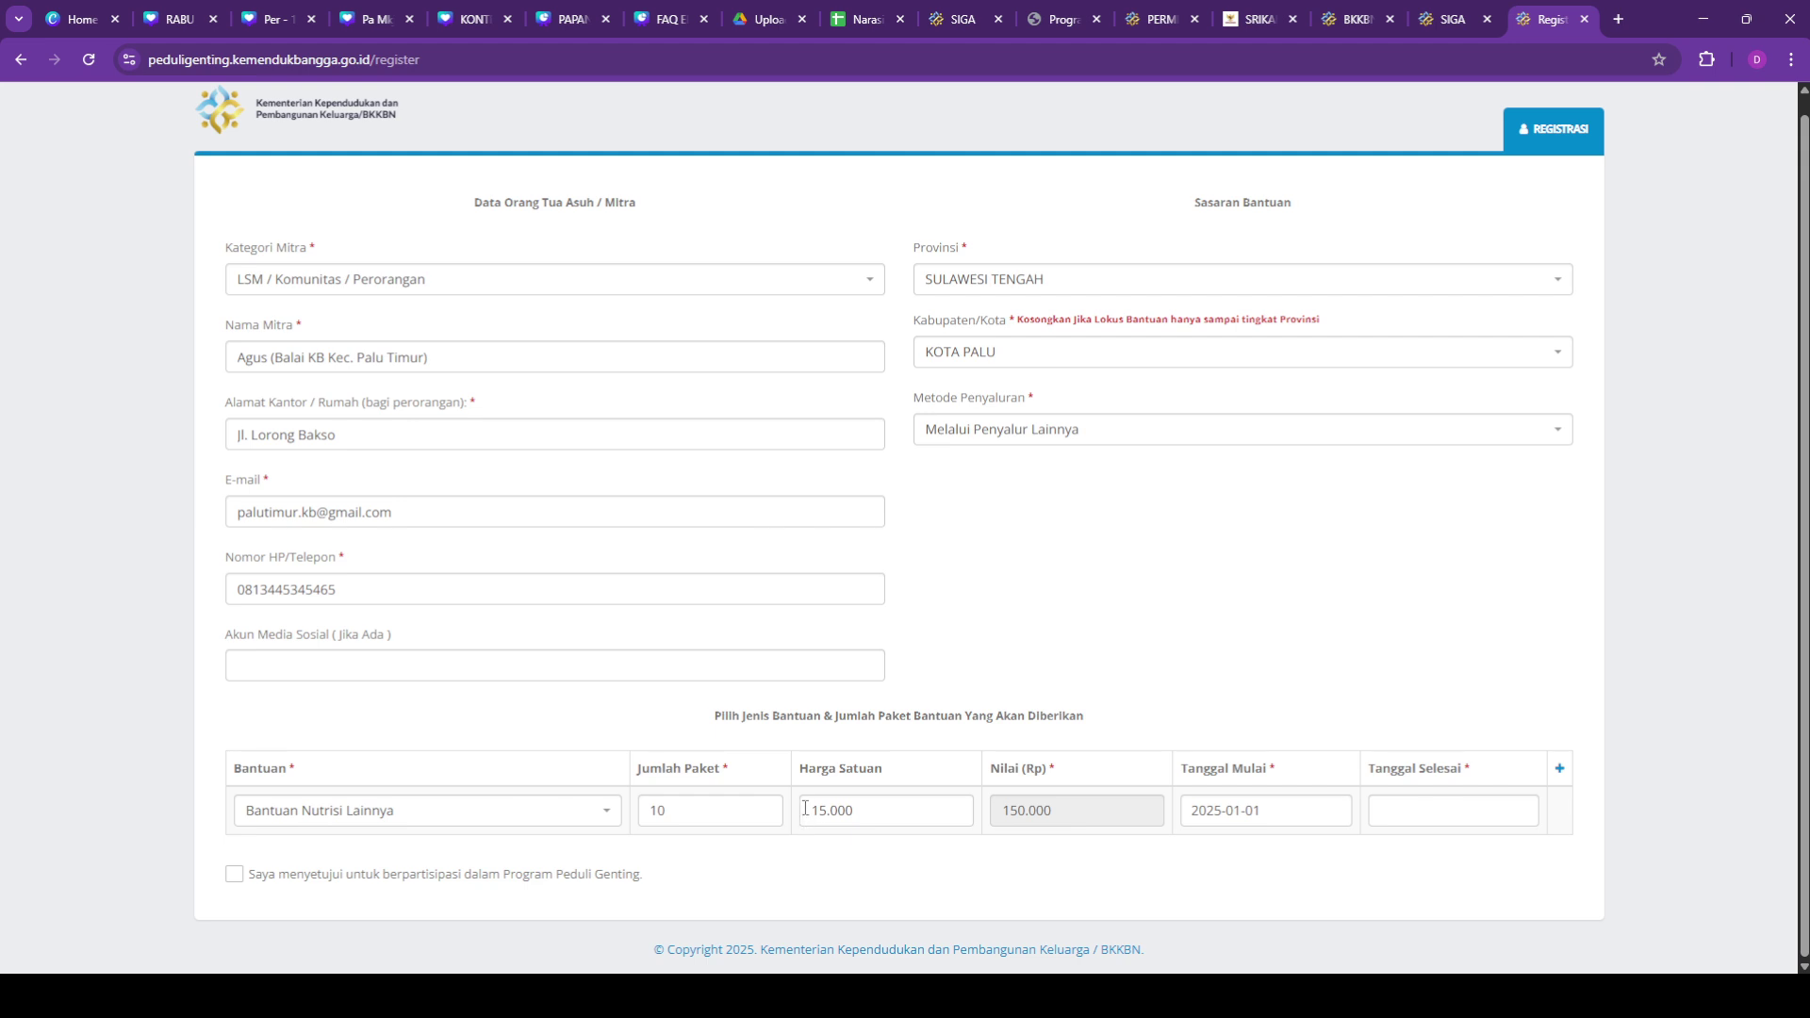
left_click_drag(922, 822, 801, 826)
Step: Change the package count from 10 to 90, giving a total of 1.350.000
left_click(757, 808)
left_click_drag(665, 812, 651, 814)
type("90")
left_click_drag(1074, 811, 990, 765)
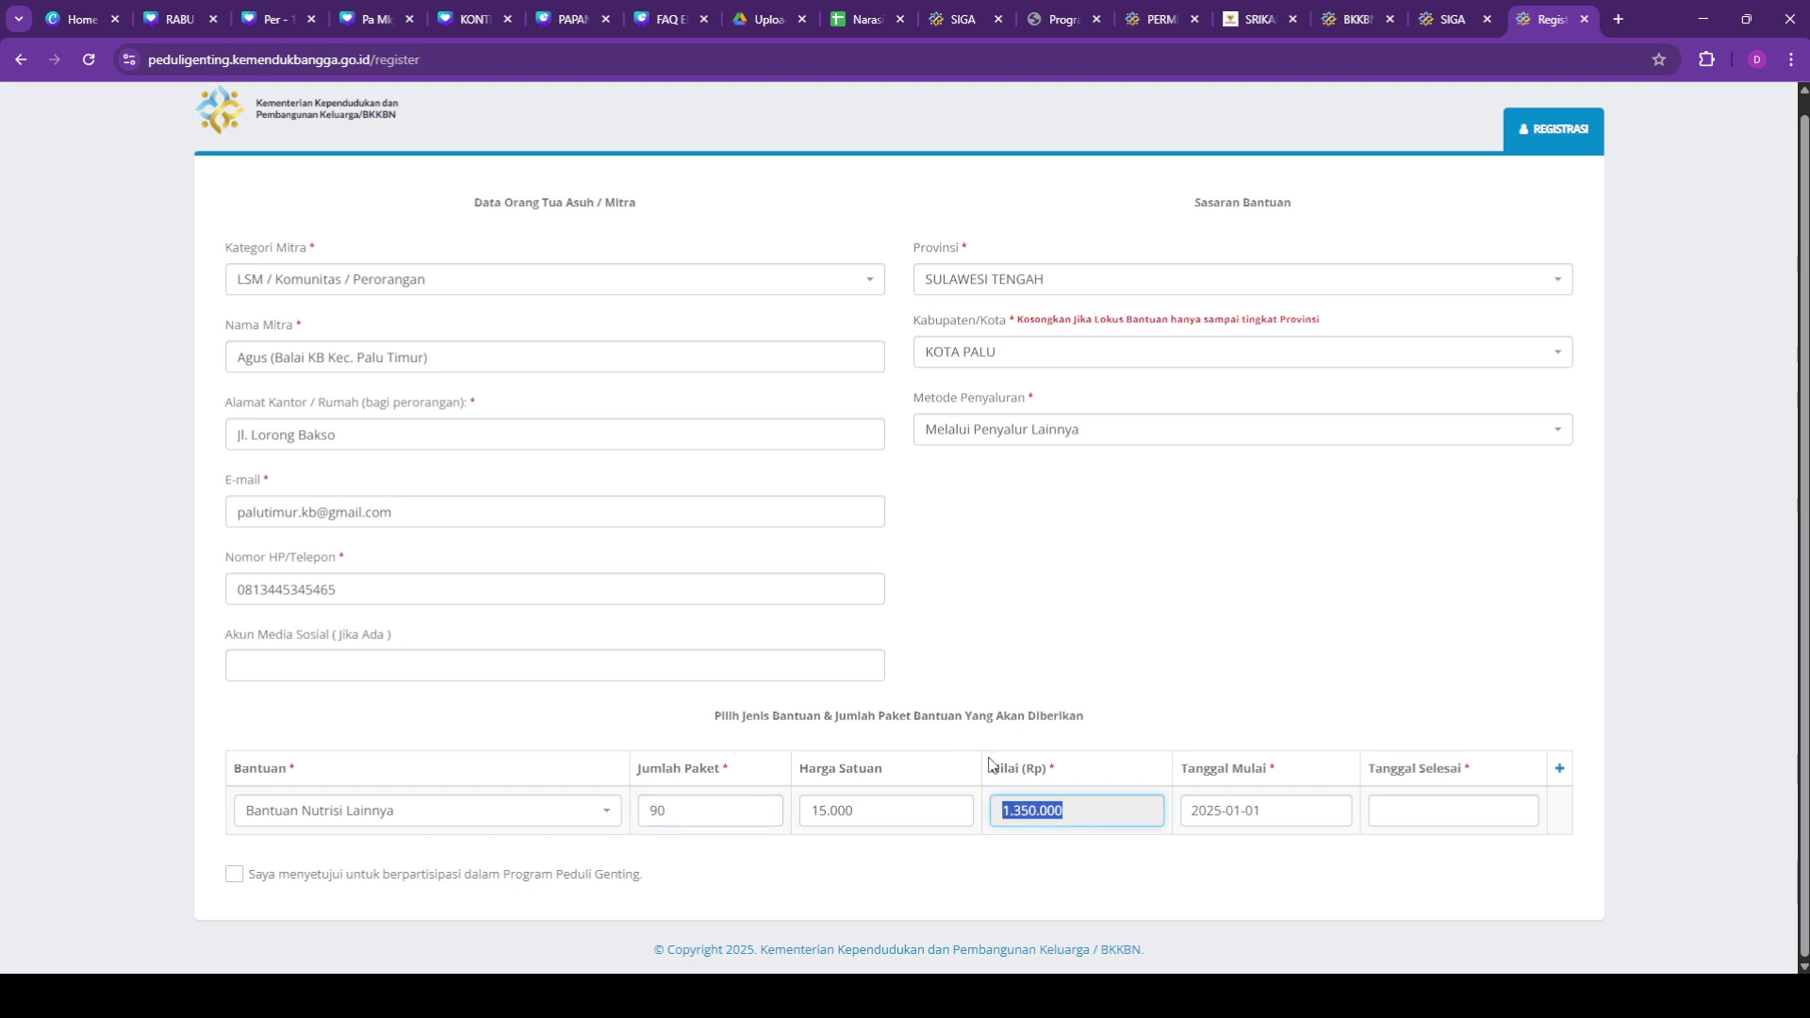
left_click(681, 809)
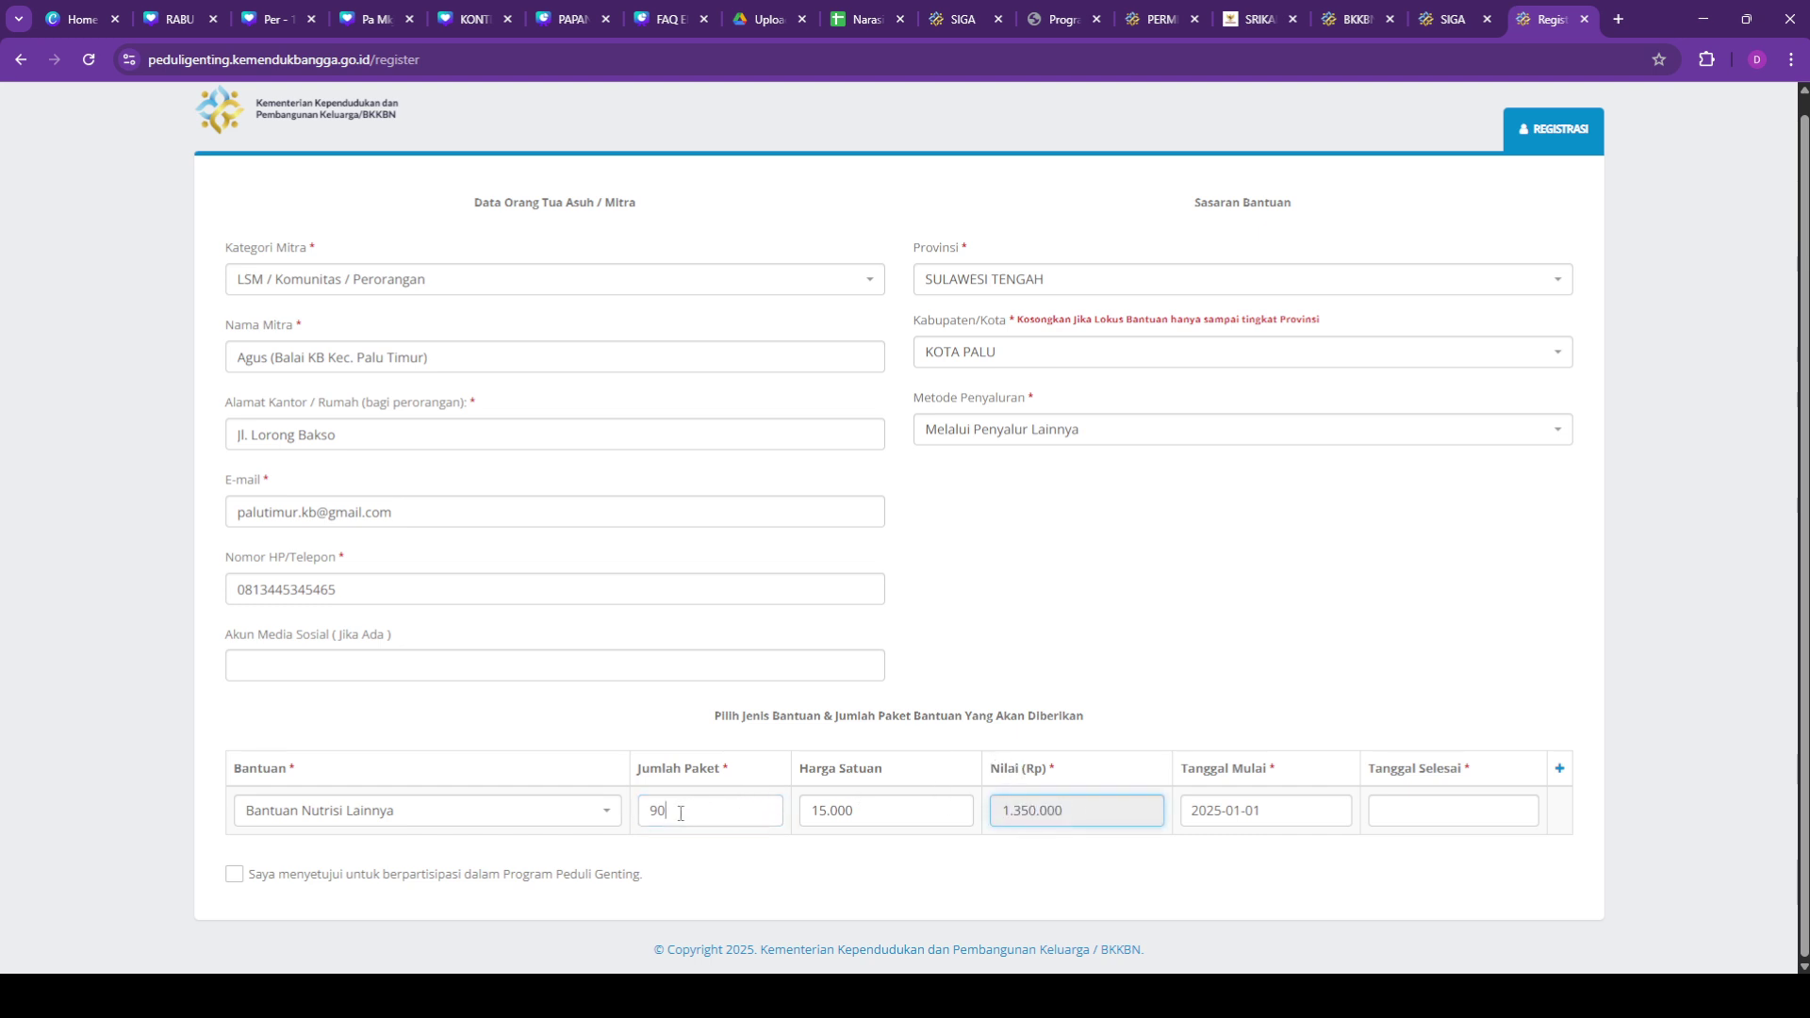
left_click(897, 812)
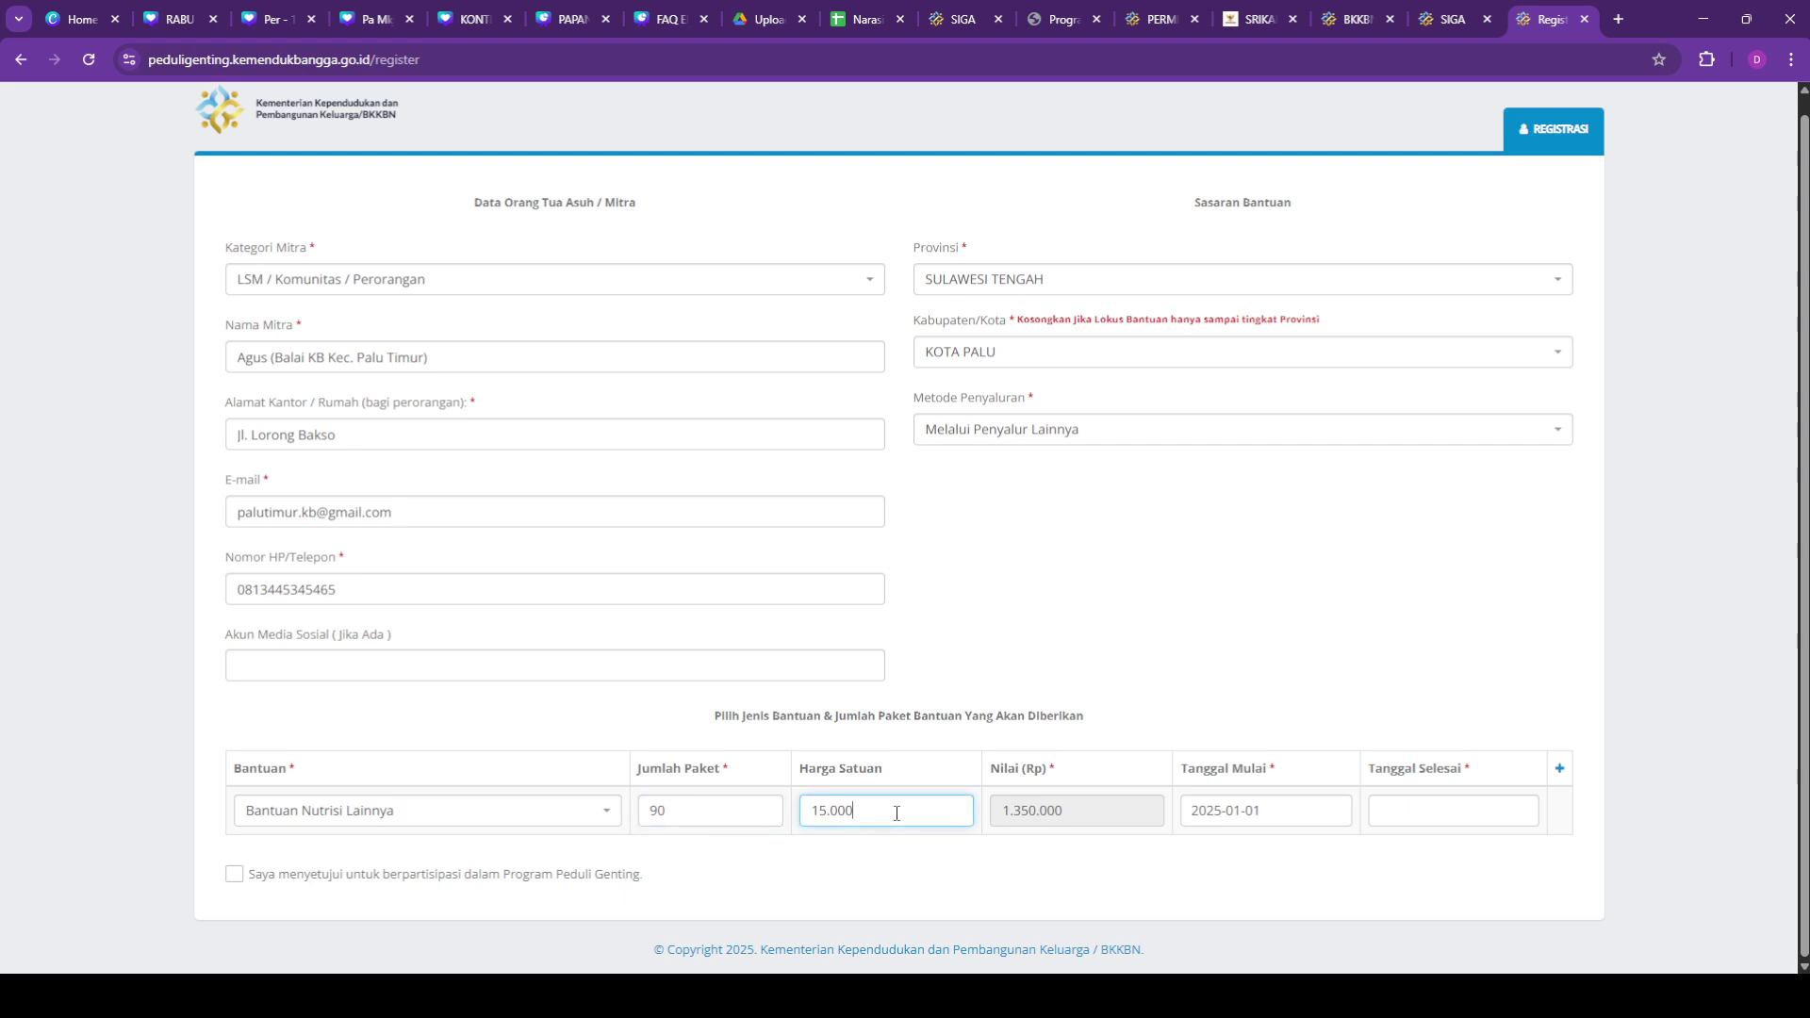
Step: Keep the start date at 2025-01-01 and set the end date to 31 December 2025
left_click(1358, 818)
left_click(1297, 817)
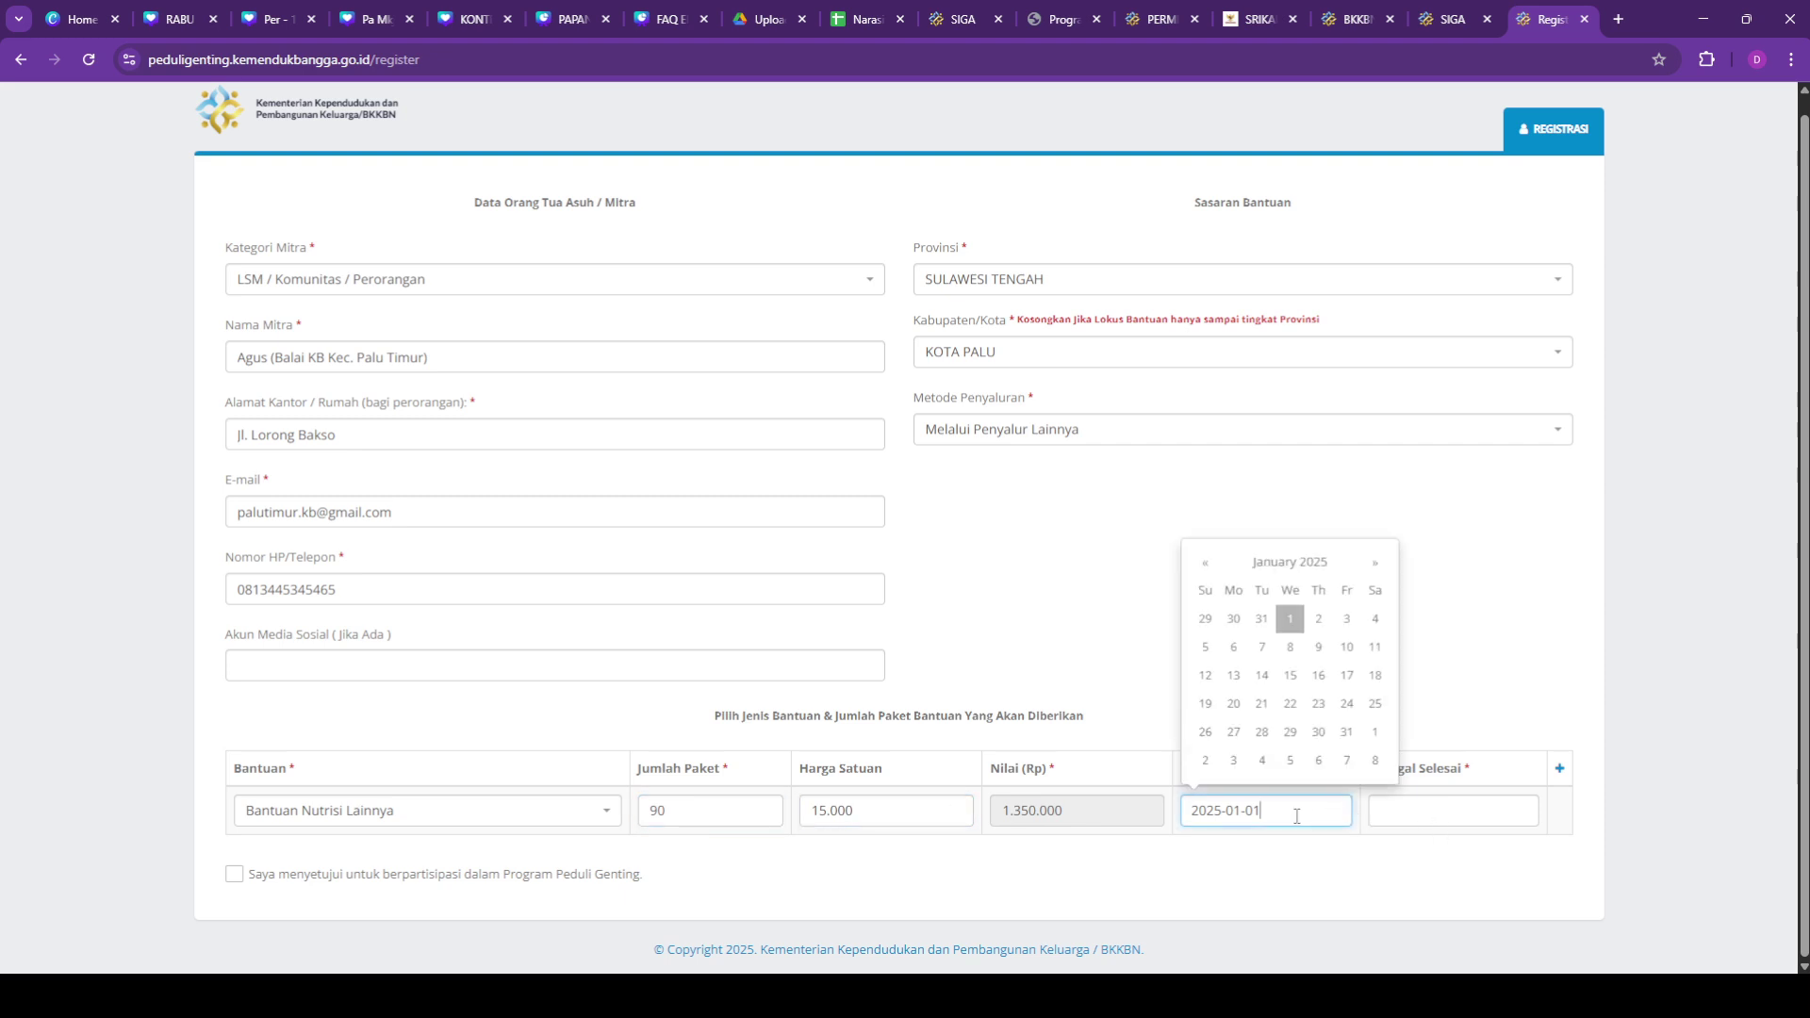
left_click(1433, 815)
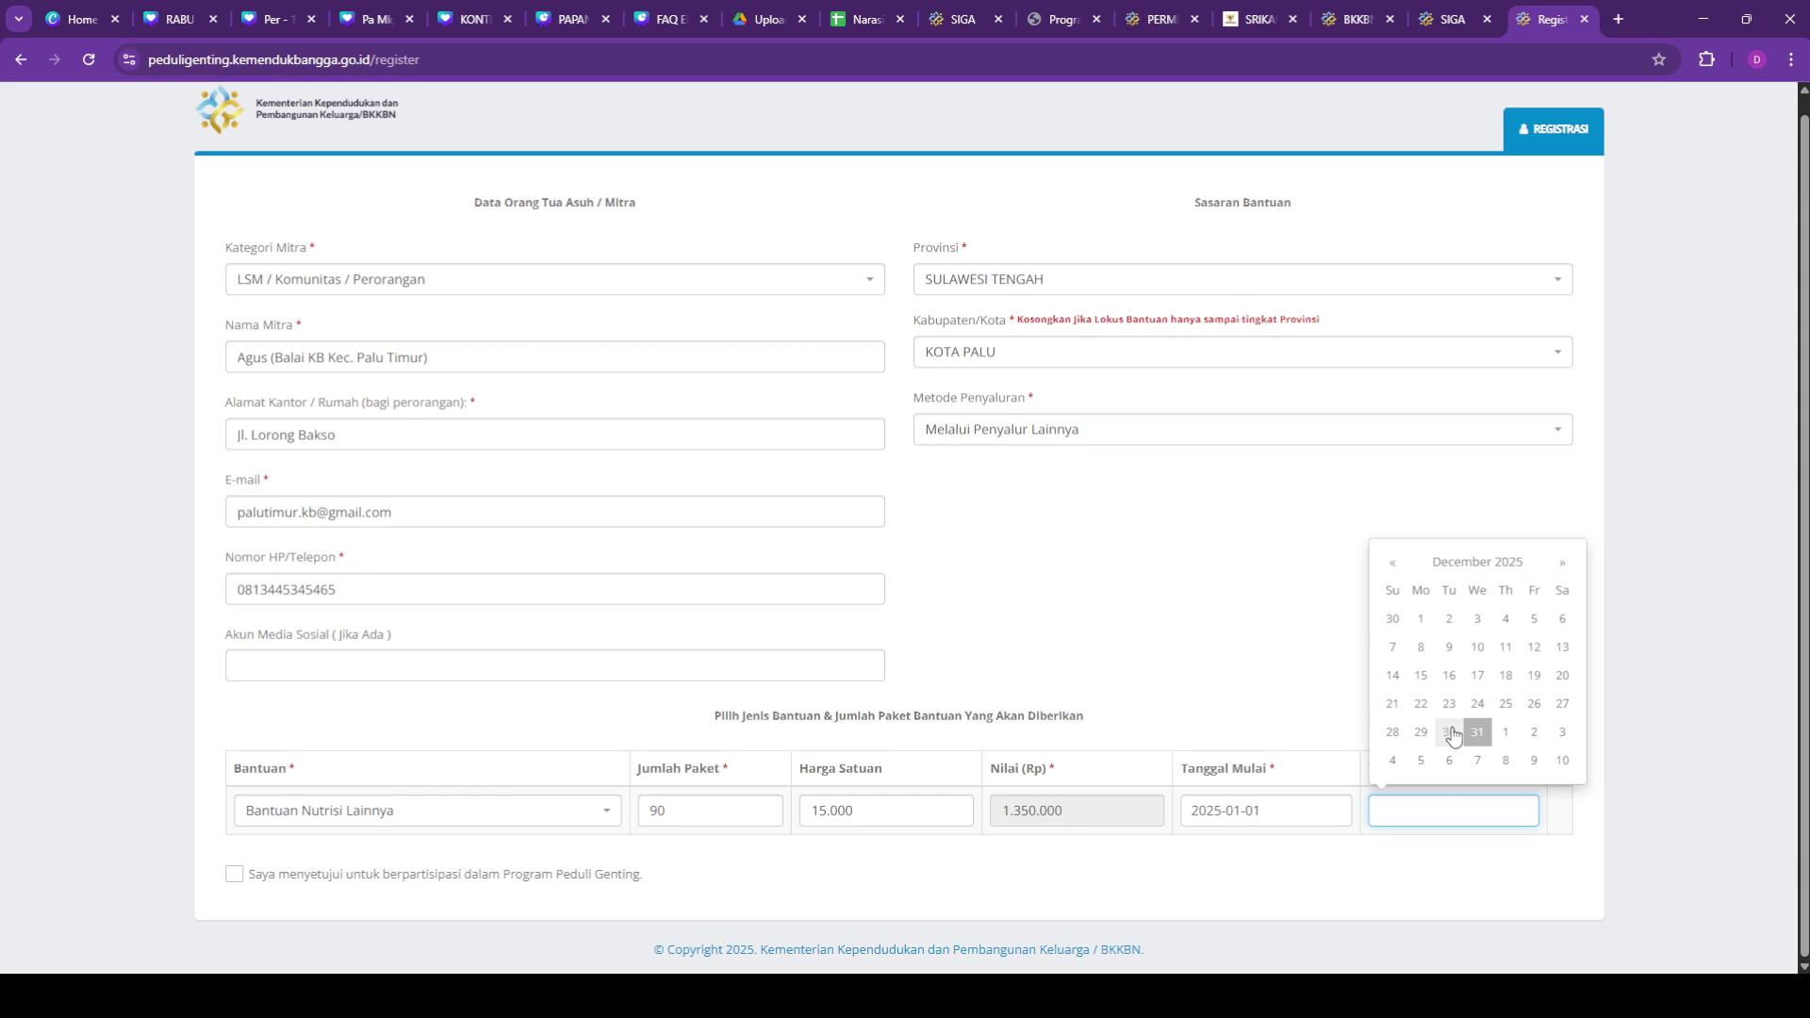
left_click(1478, 735)
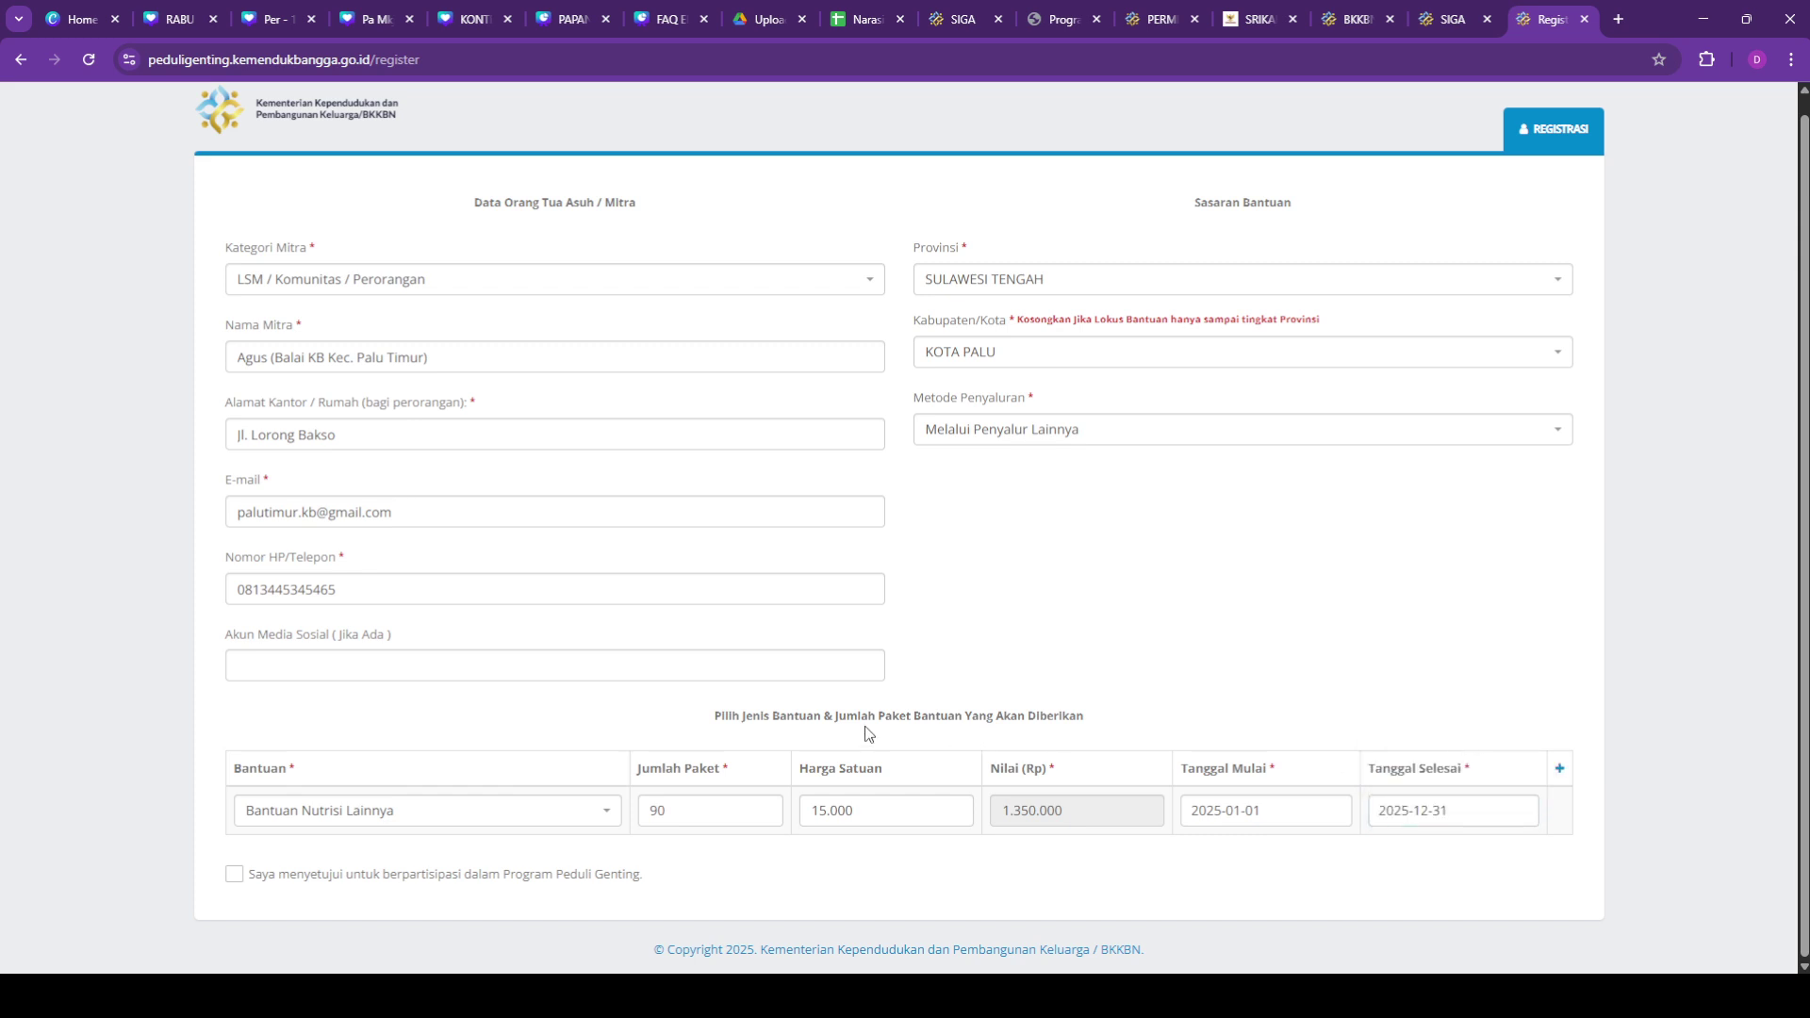
Step: Tick the 'Saya menyetujui…' consent box and submit the registration with Simpan
left_click(235, 876)
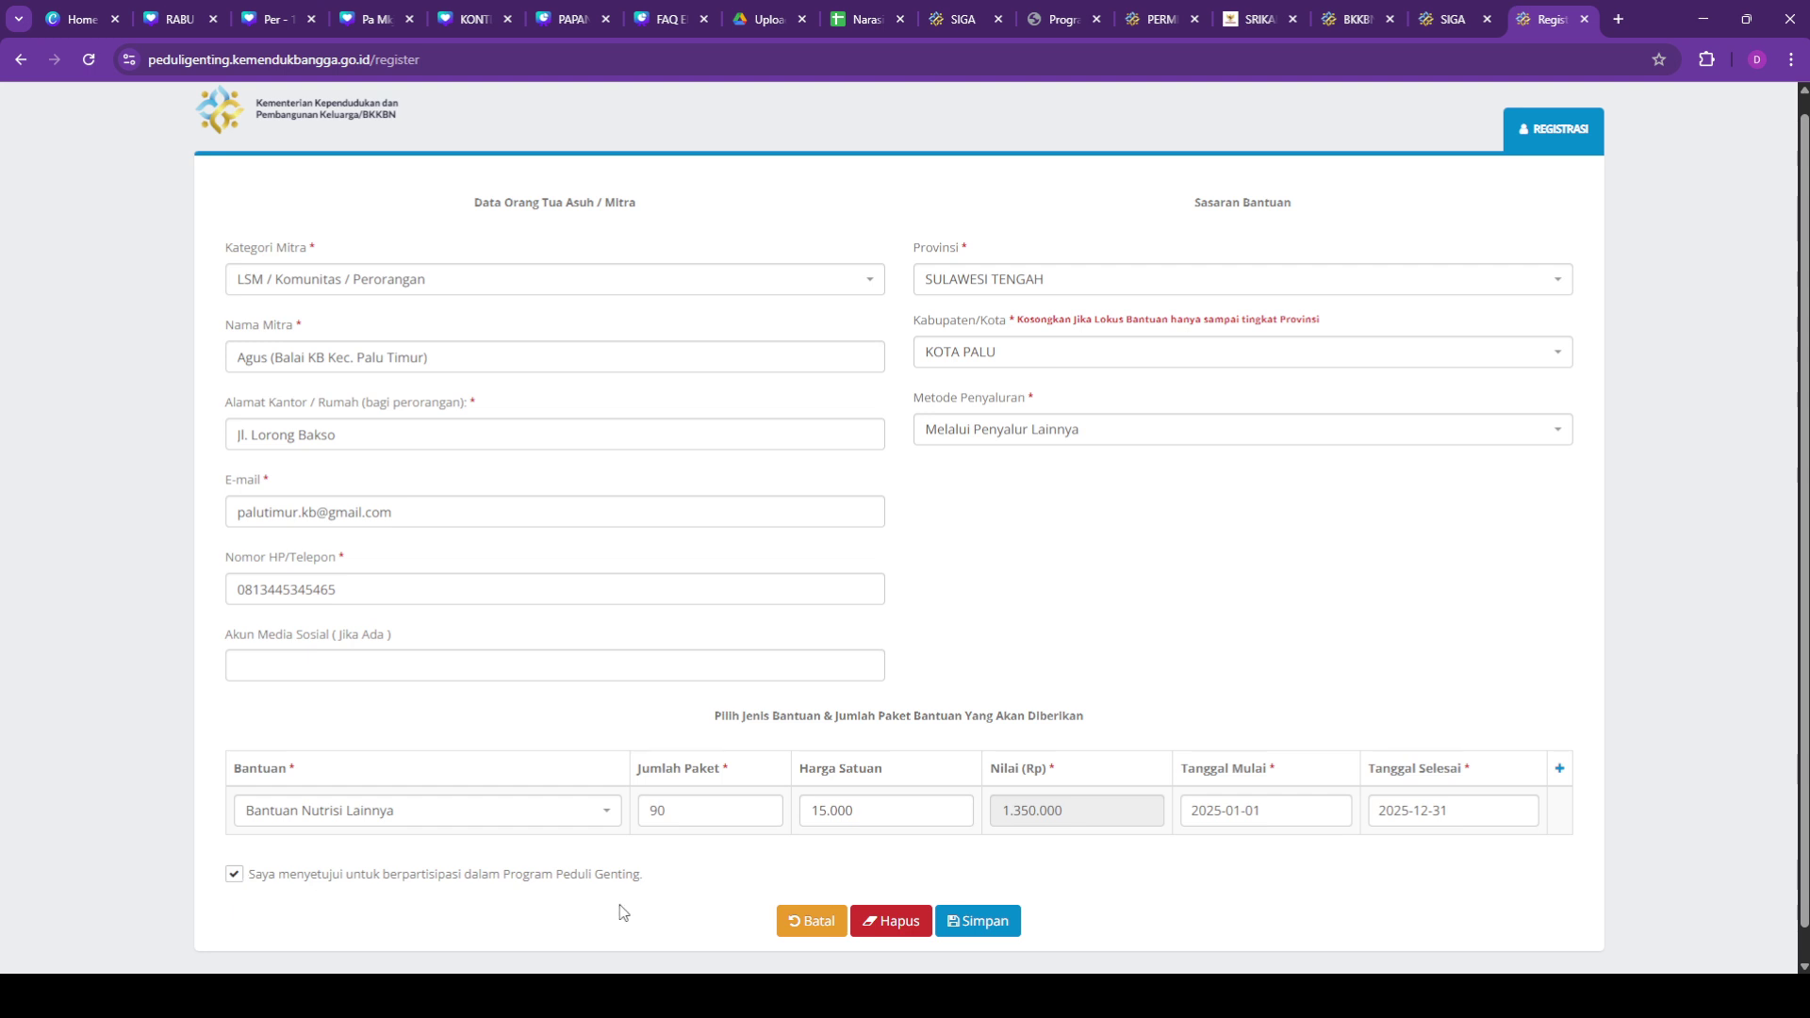
left_click(987, 926)
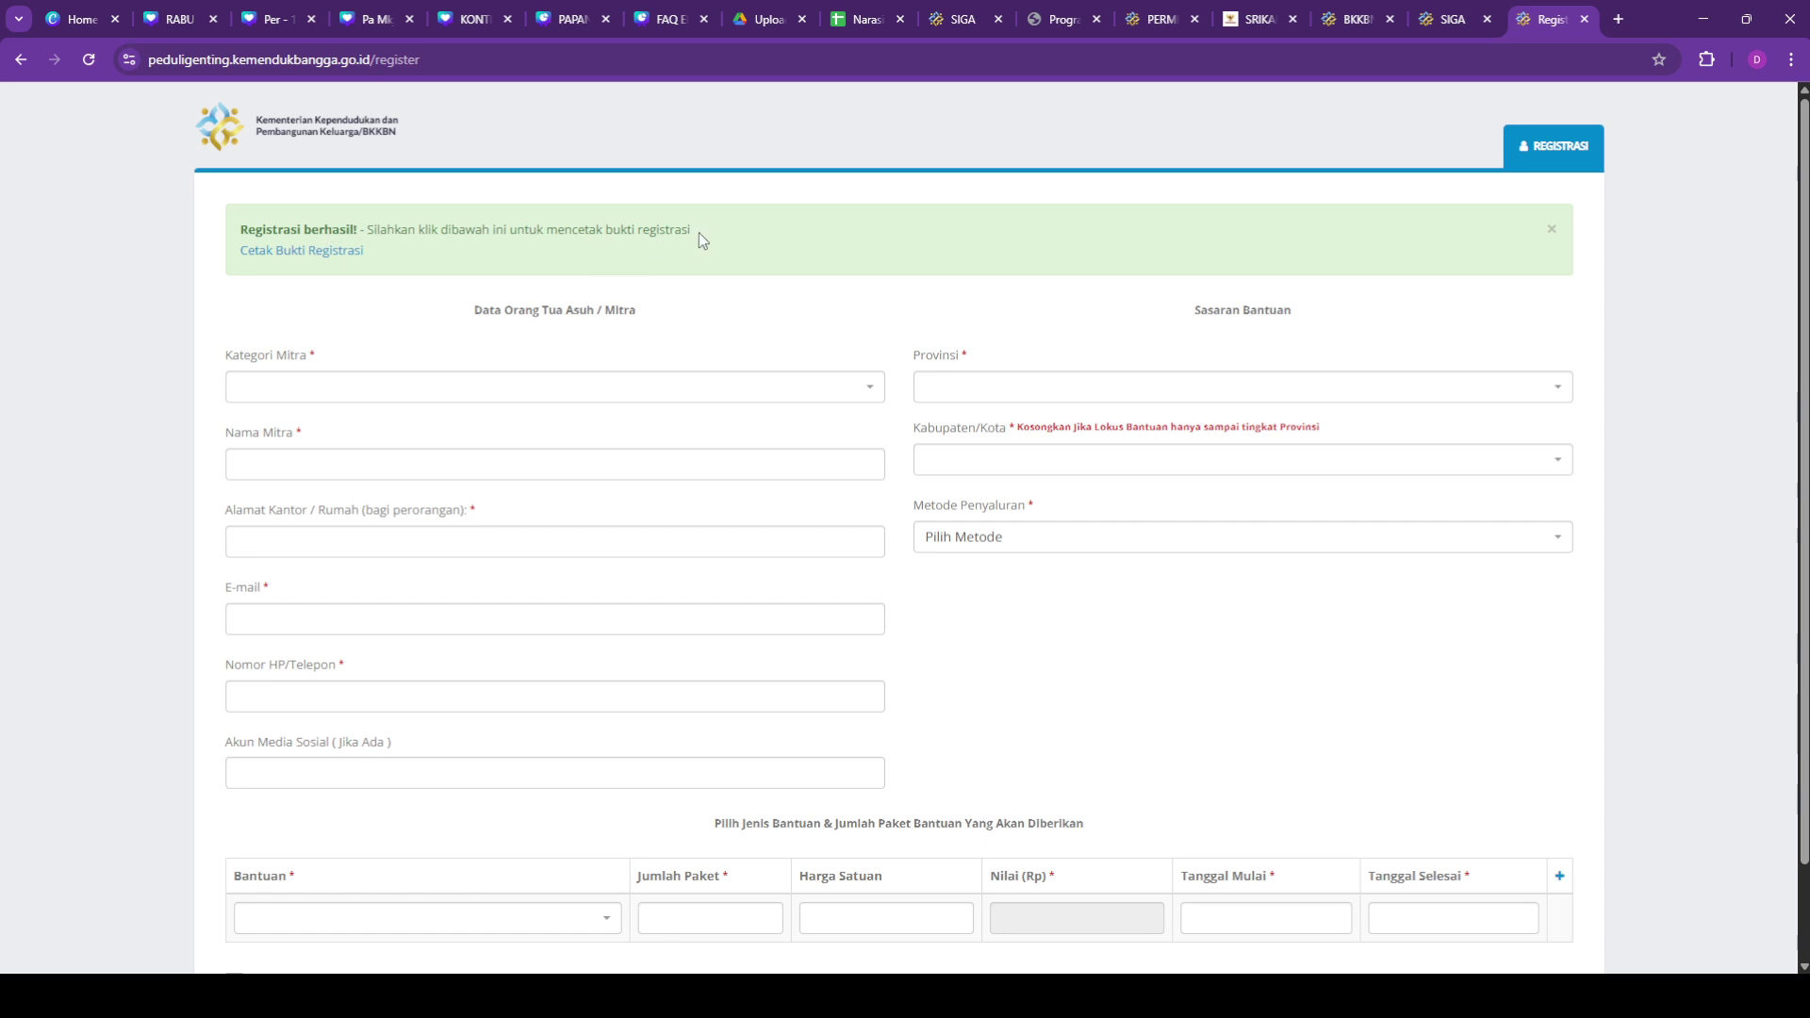
scroll(791, 597, "down", 1)
scroll(791, 596, "up", 1)
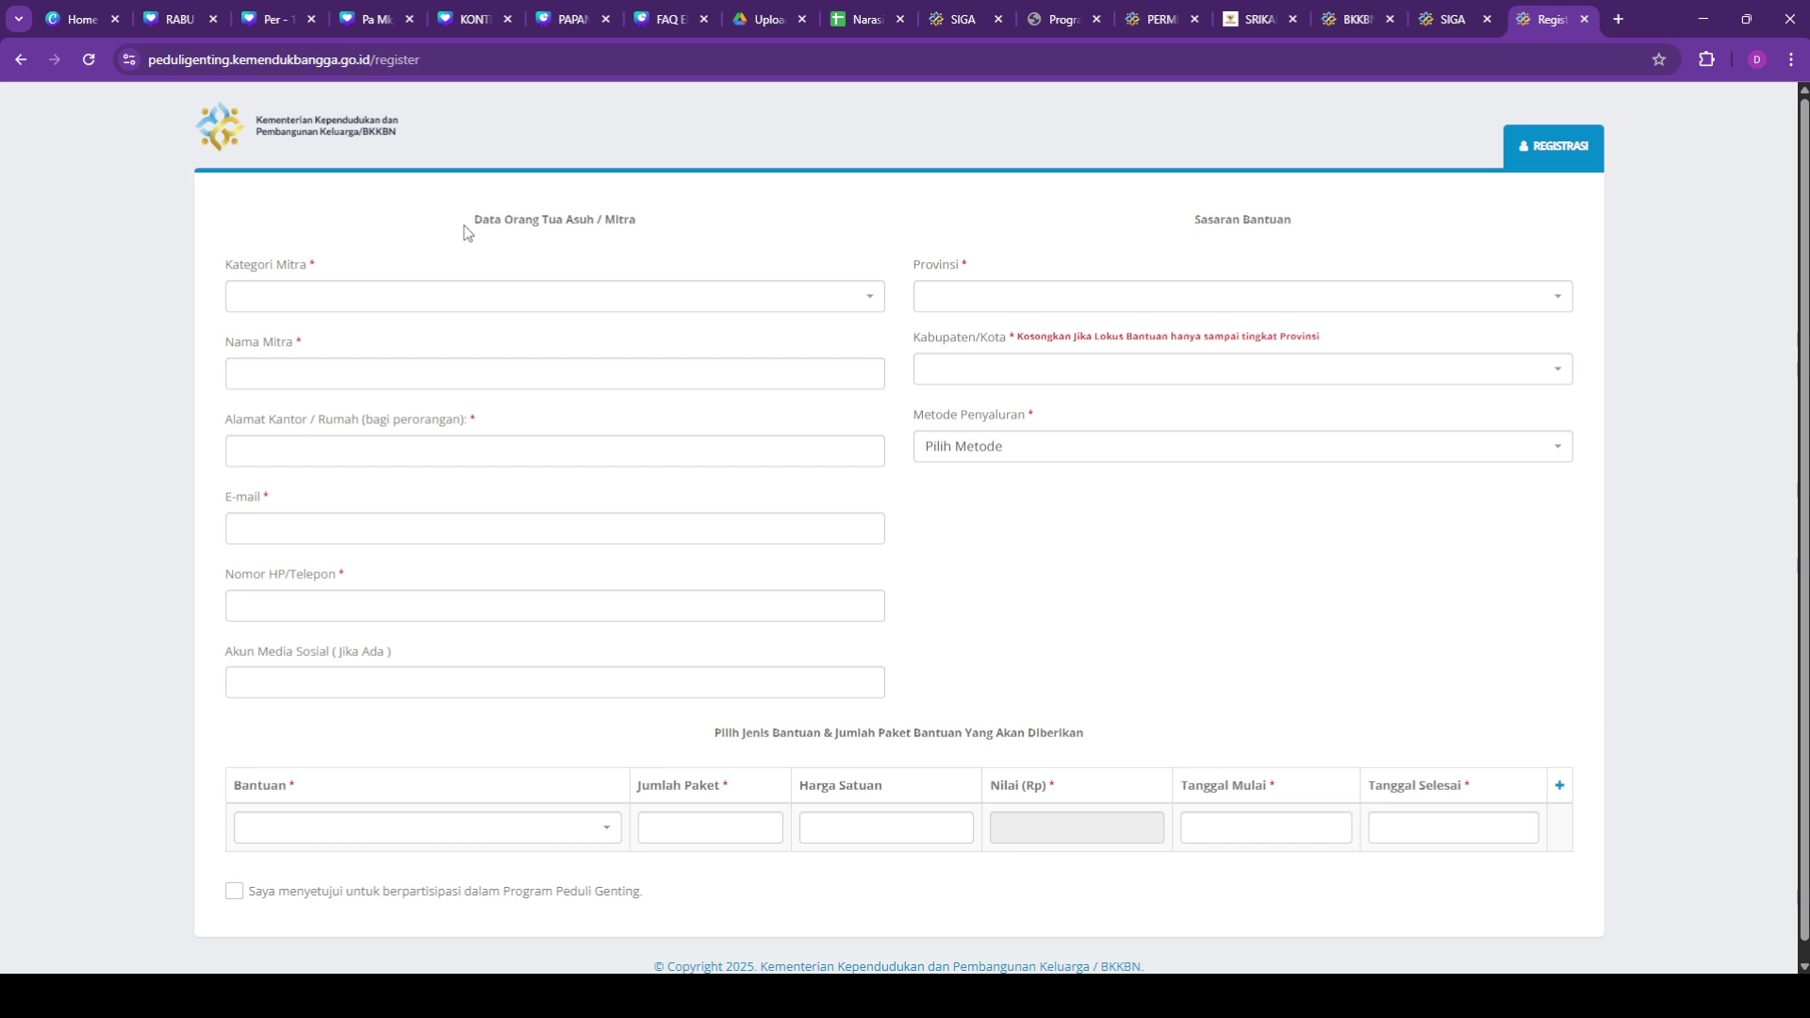
scroll(1173, 787, "down", 1)
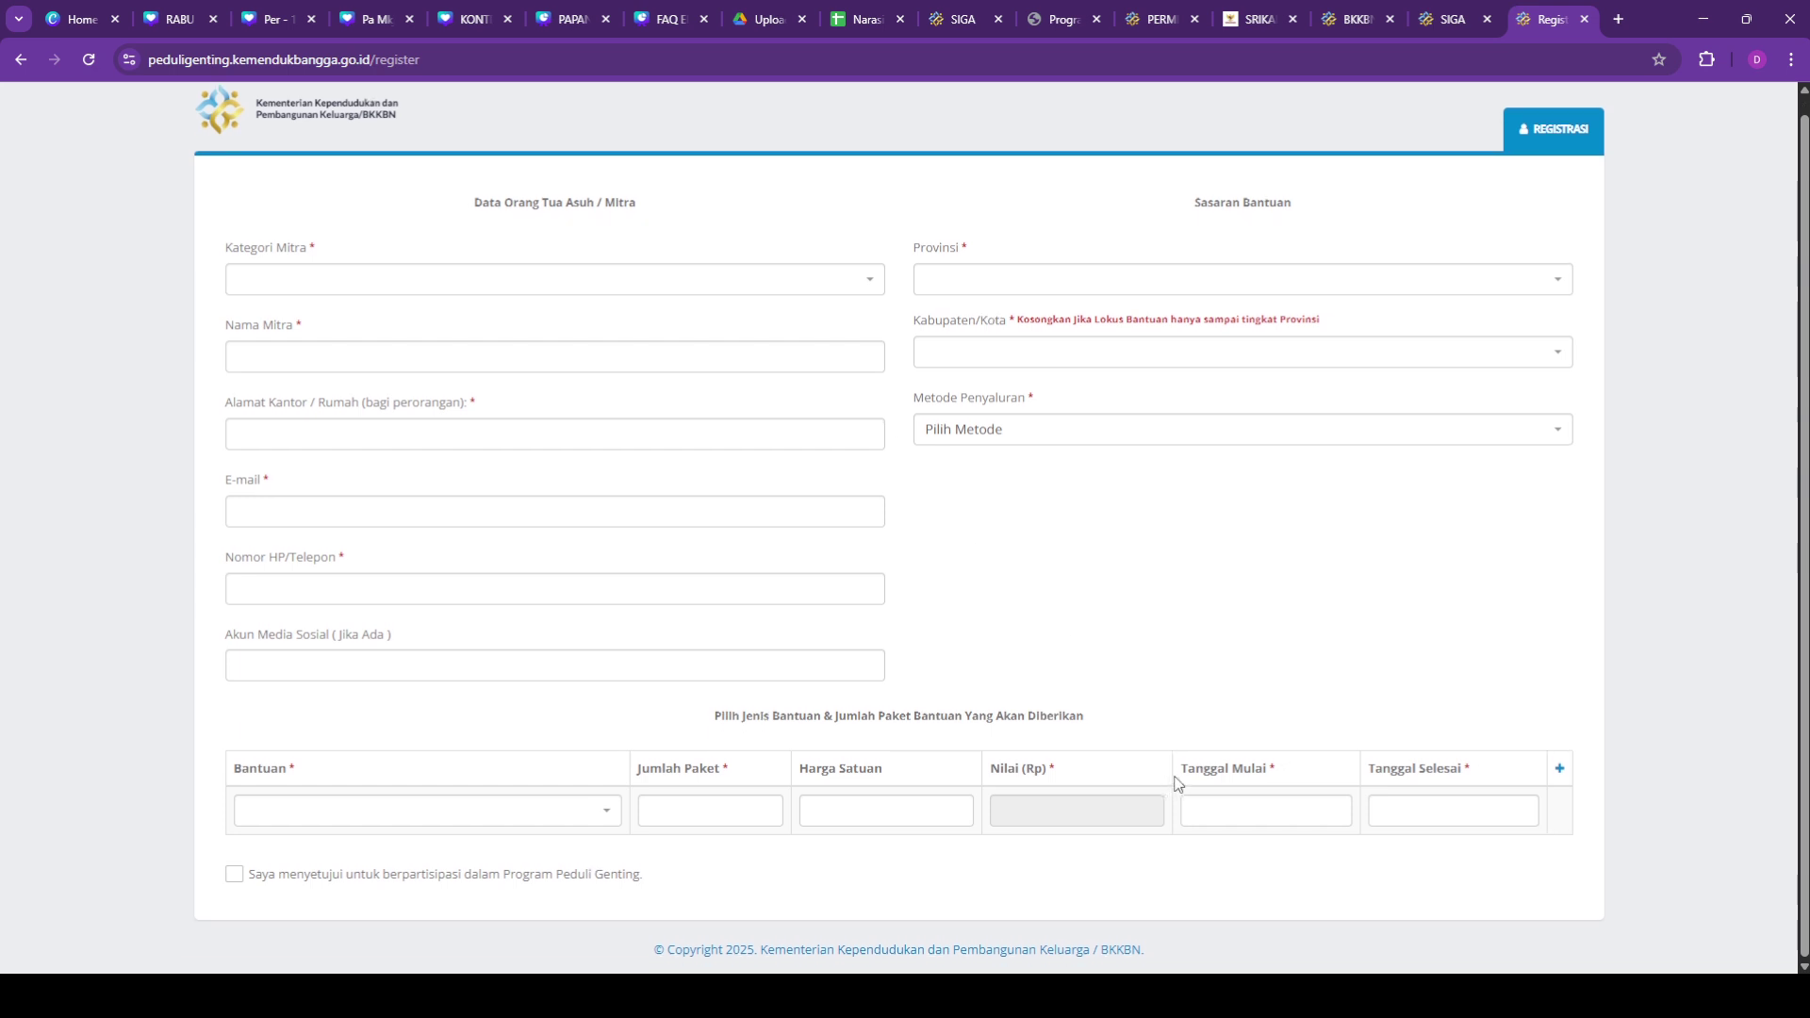